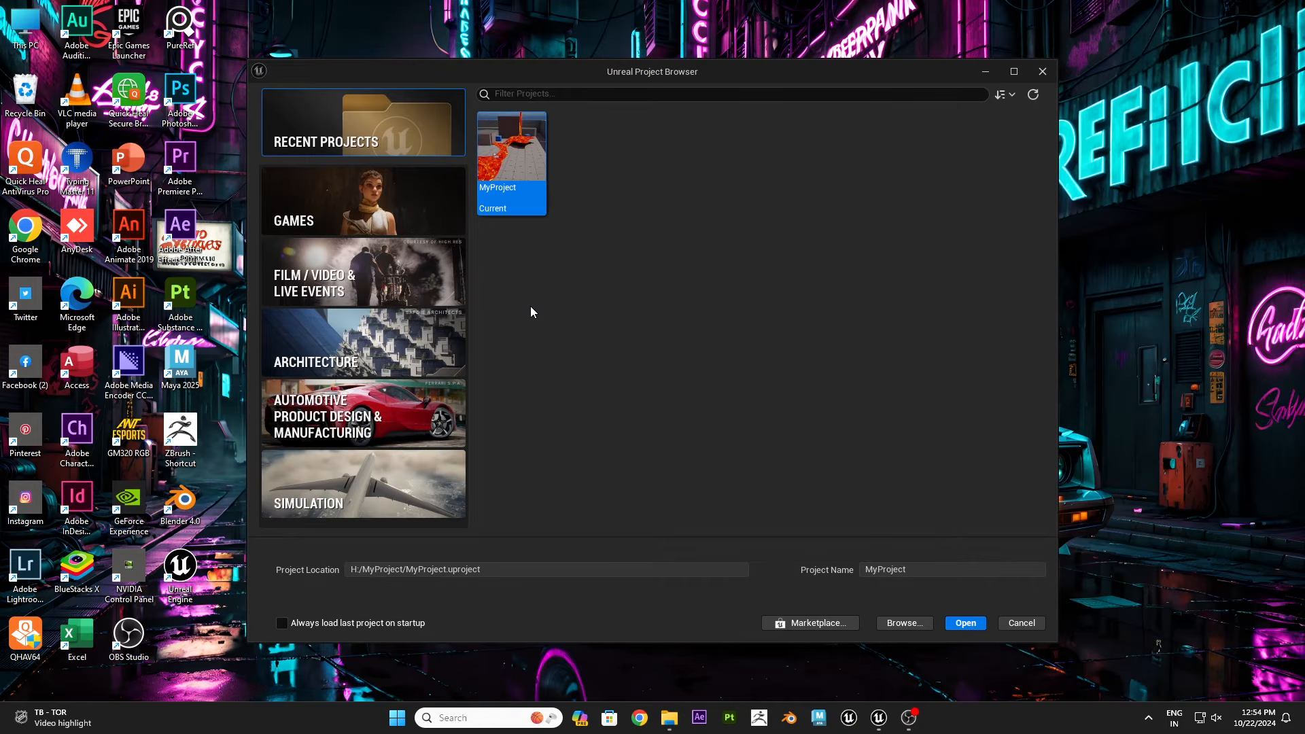
- Select the Third Person games template and start choosing the project location folder
left_click(448, 191)
left_click(663, 136)
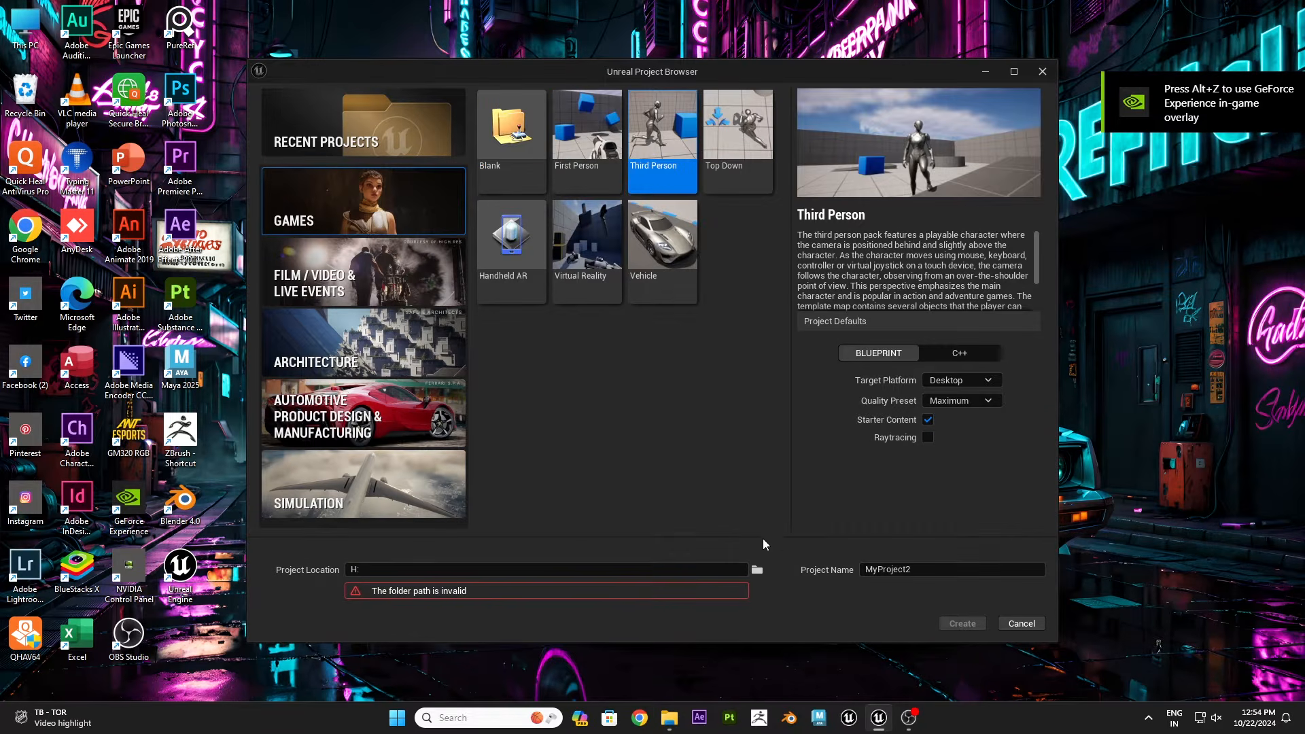
left_click(756, 570)
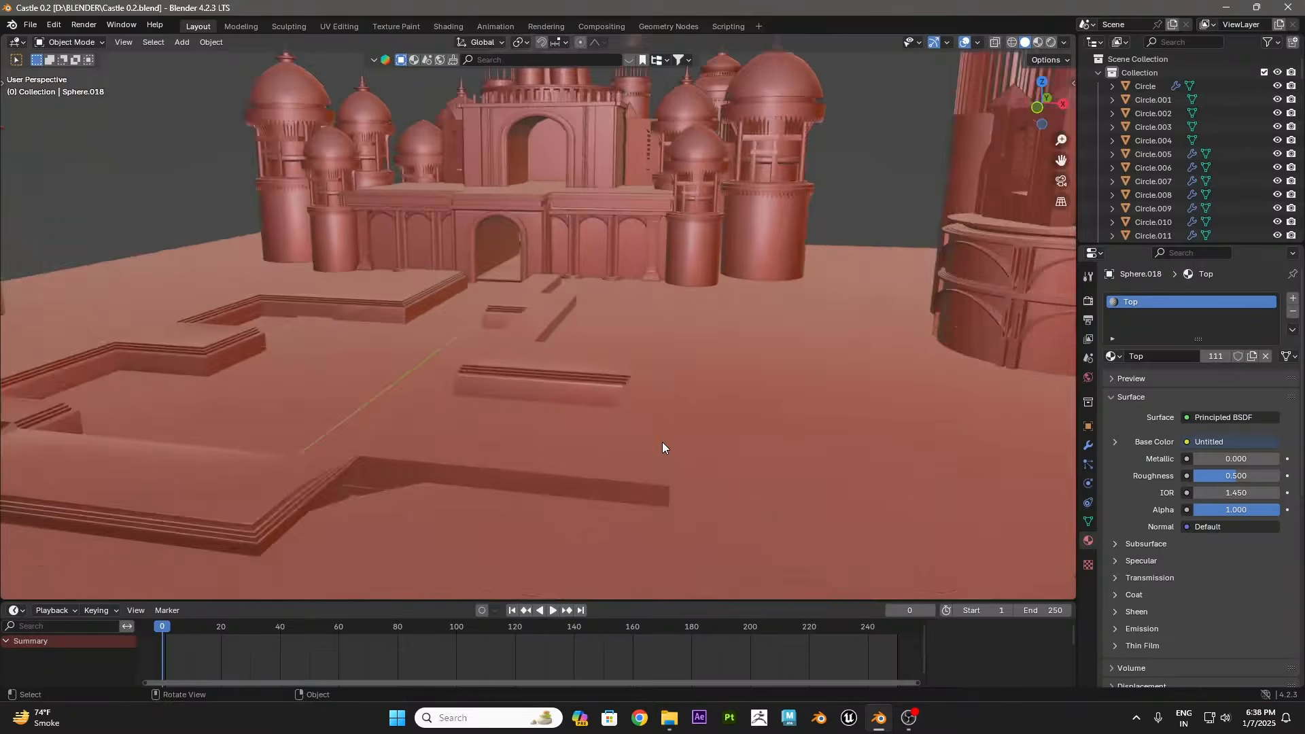
middle_click_drag(662, 442, 664, 349)
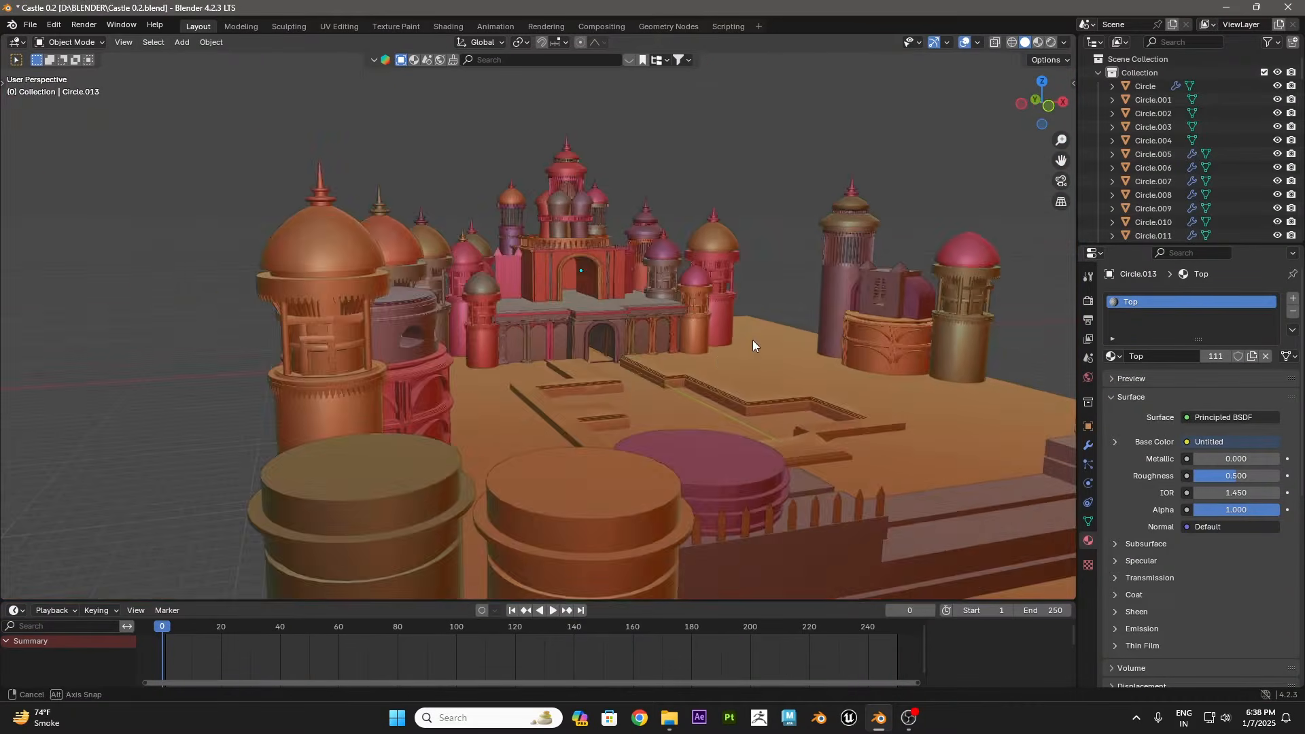
mouse_move(752, 340)
middle_mouse_down()
mouse_move(613, 345)
mouse_move(692, 336)
middle_mouse_up()
left_click(1088, 320)
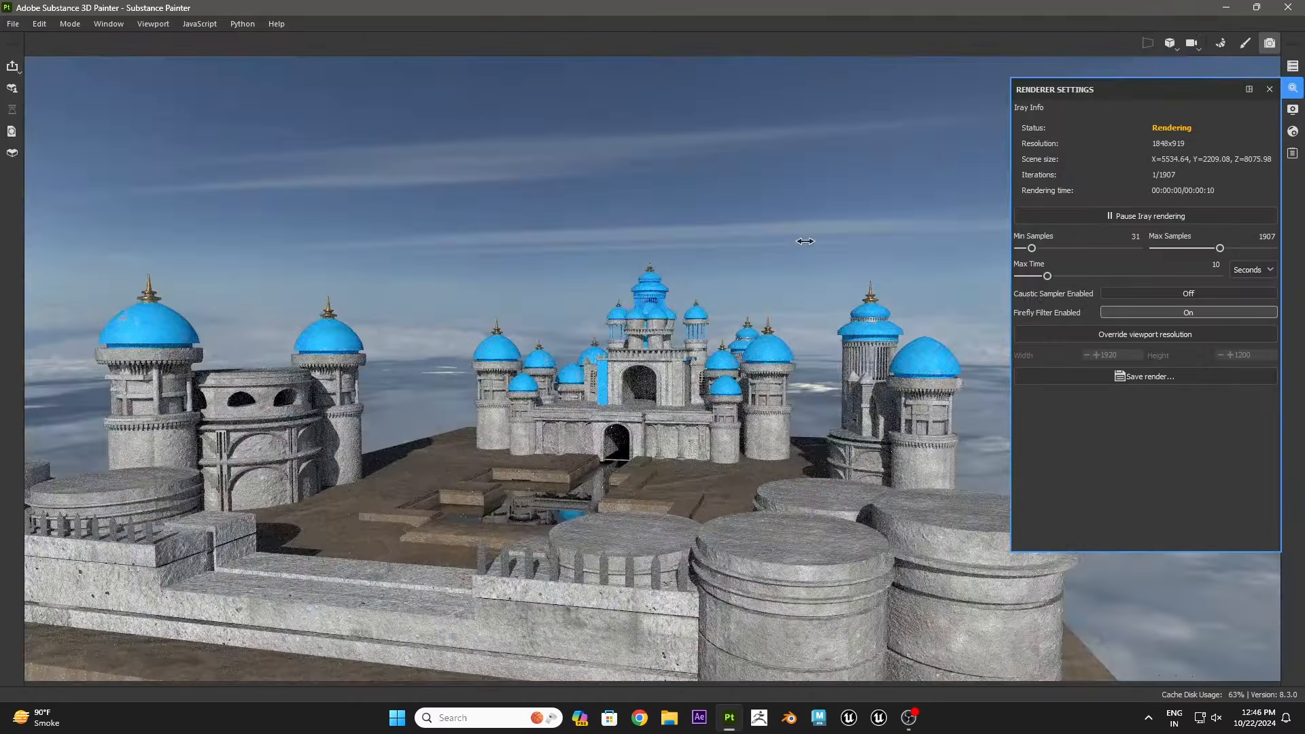
scroll(934, 282, "up", 3)
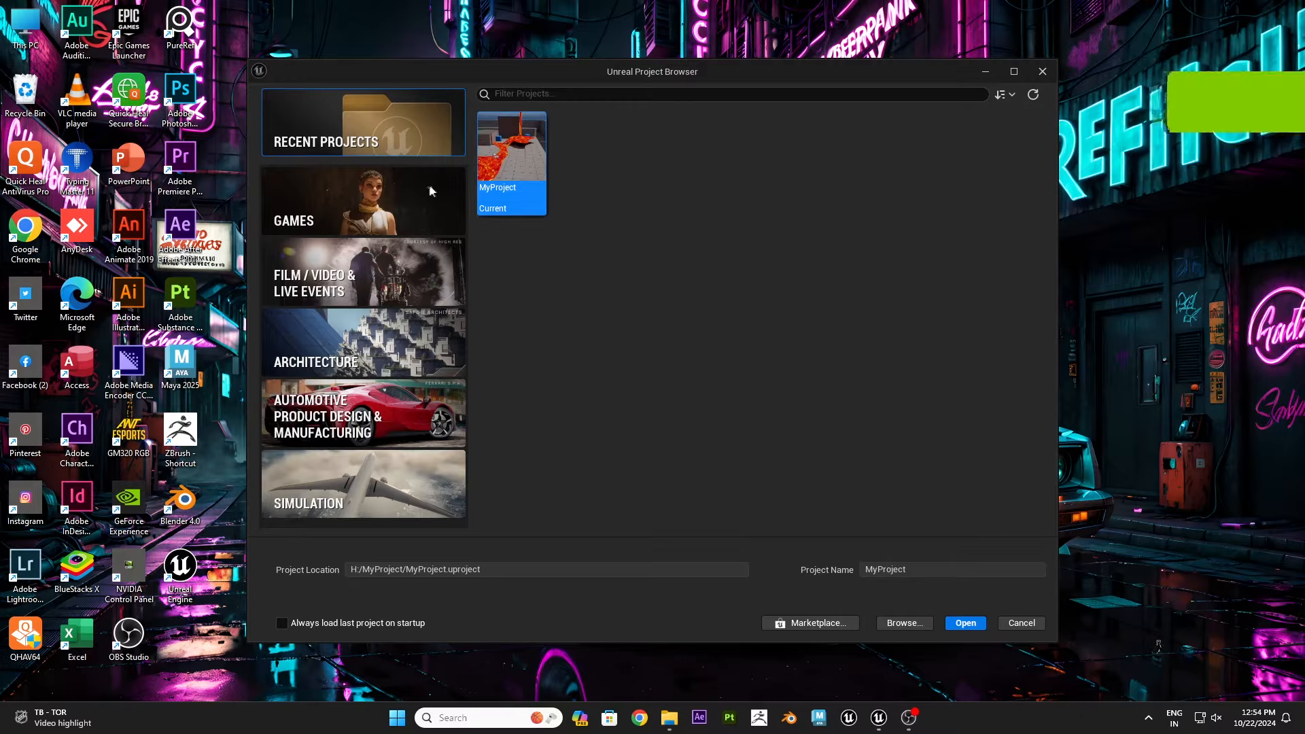
- Create a Third Person game project named Fire_Dragon_Castle, located on the H:\ drive
left_click(371, 197)
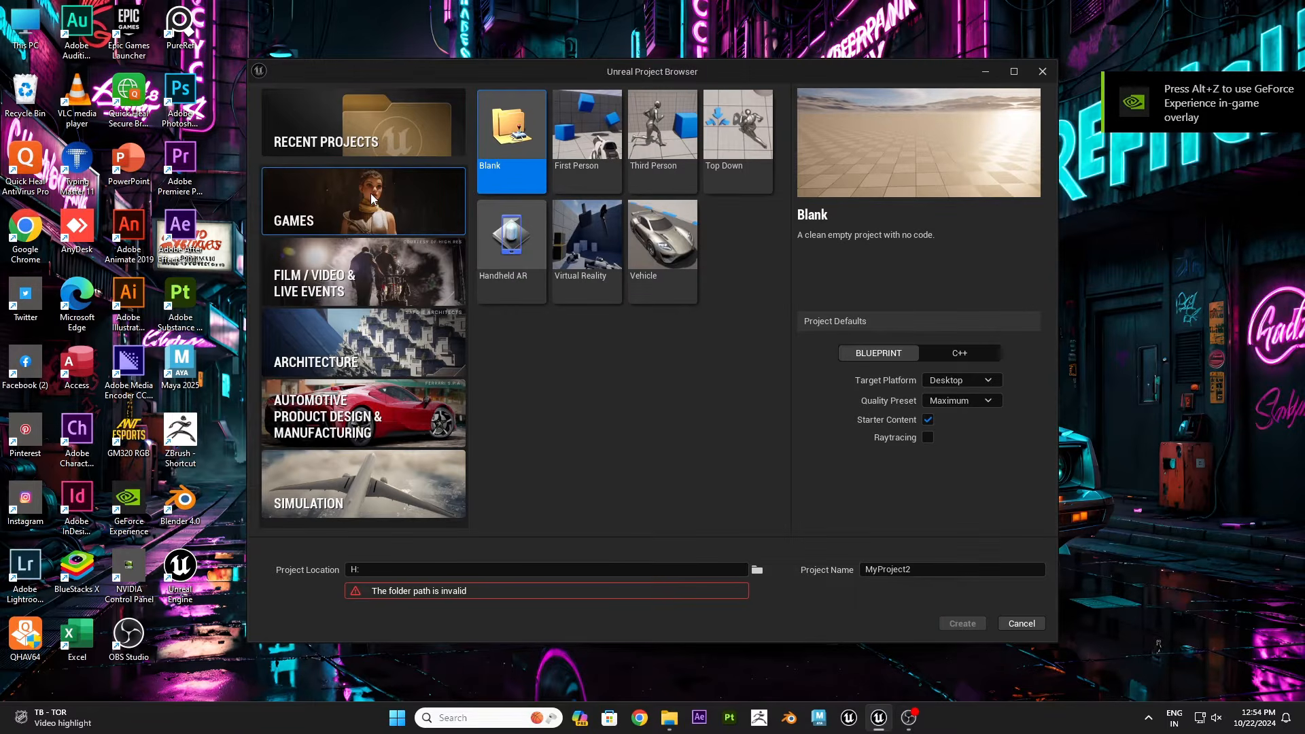
left_click(663, 136)
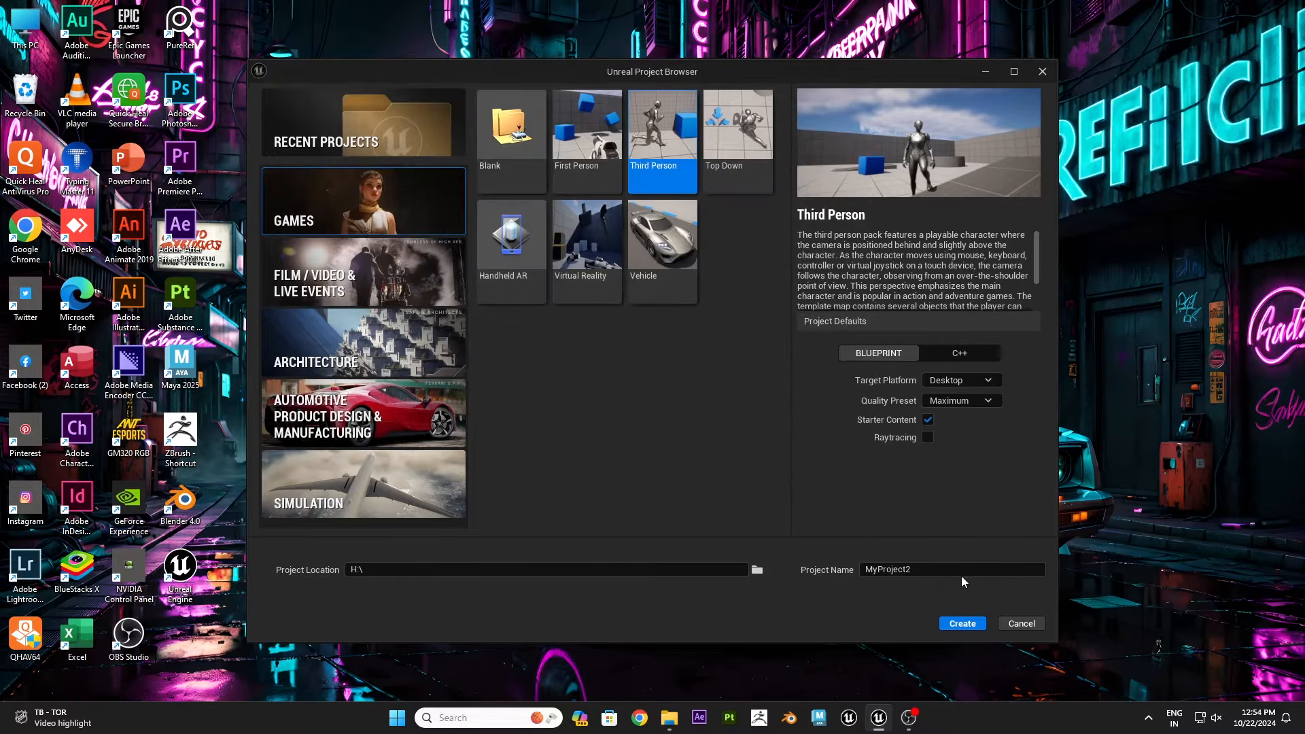
left_click(940, 569)
left_click_drag(940, 569, 815, 564)
type("Dragon Castle")
left_click(898, 569)
key("BackSpace")
type("_")
key("Home")
type("Fire_")
left_click(963, 623)
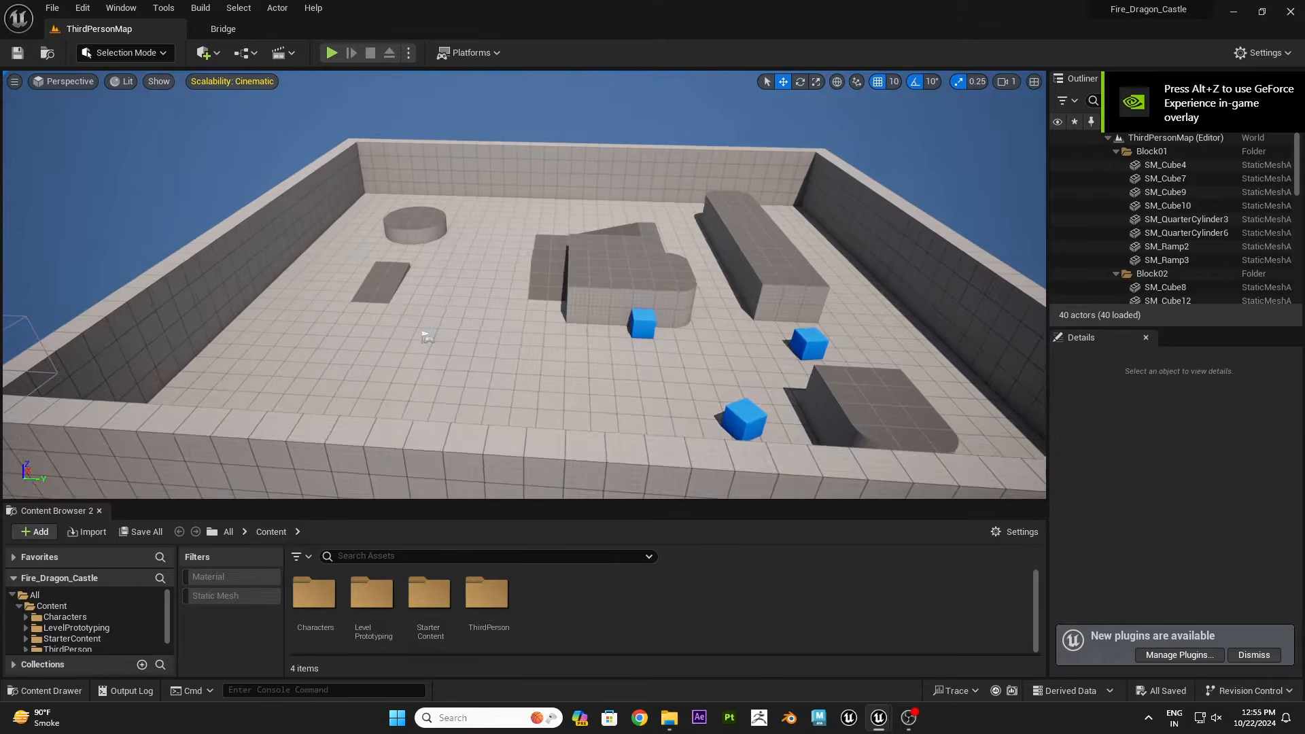
- Create a new level from the Empty Level template
right_click_drag(564, 344, 574, 282)
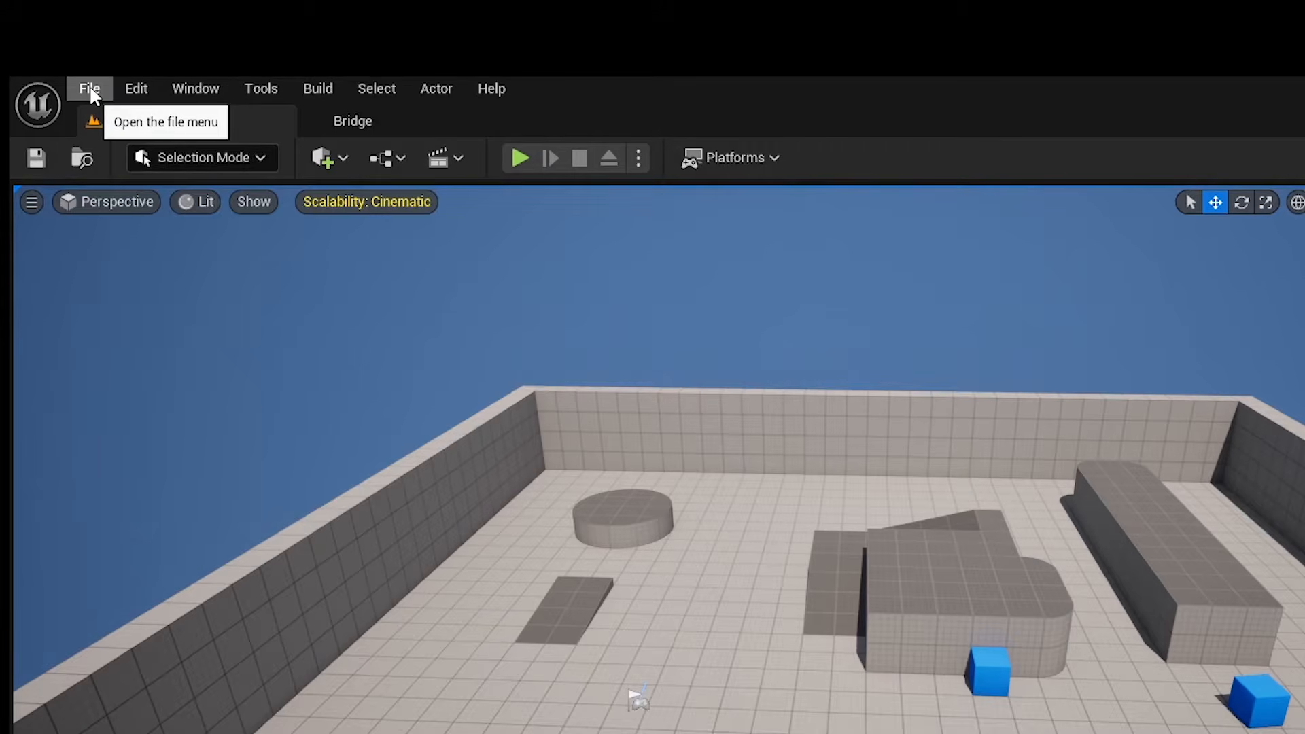
left_click(88, 87)
left_click(125, 140)
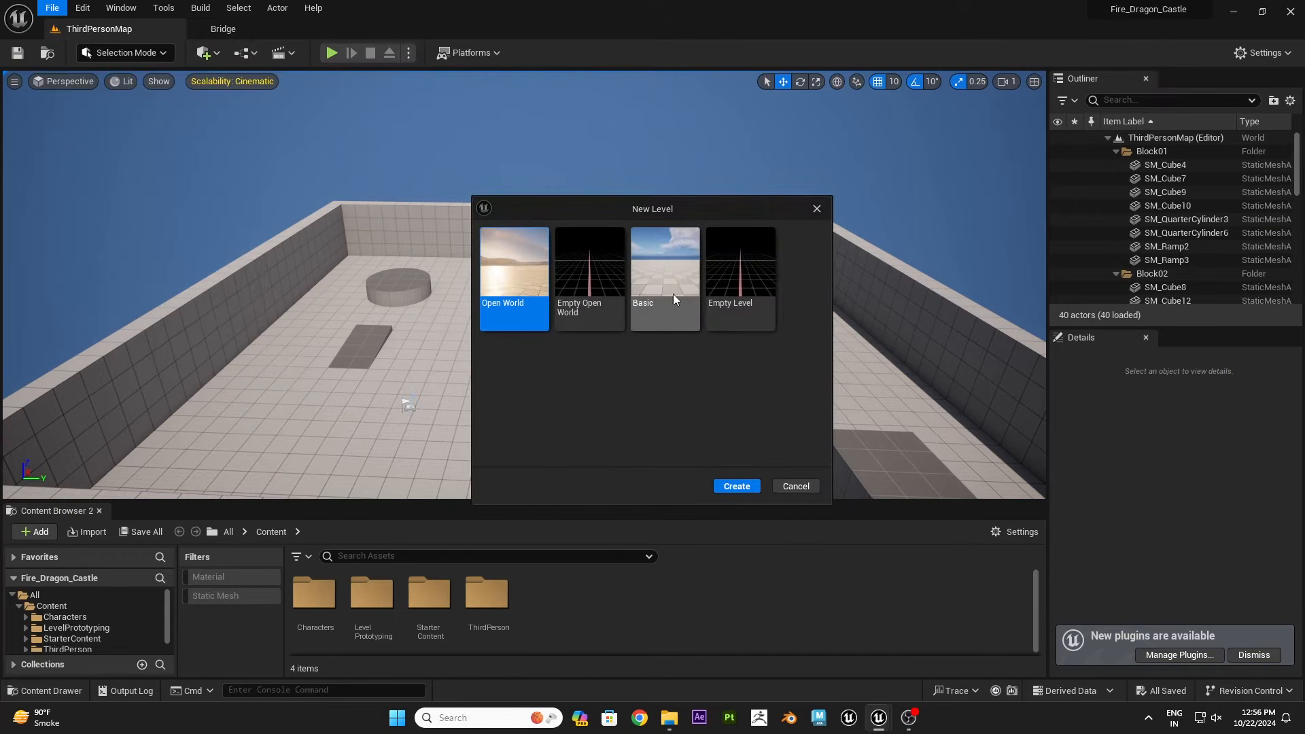
left_click(739, 275)
left_click(736, 484)
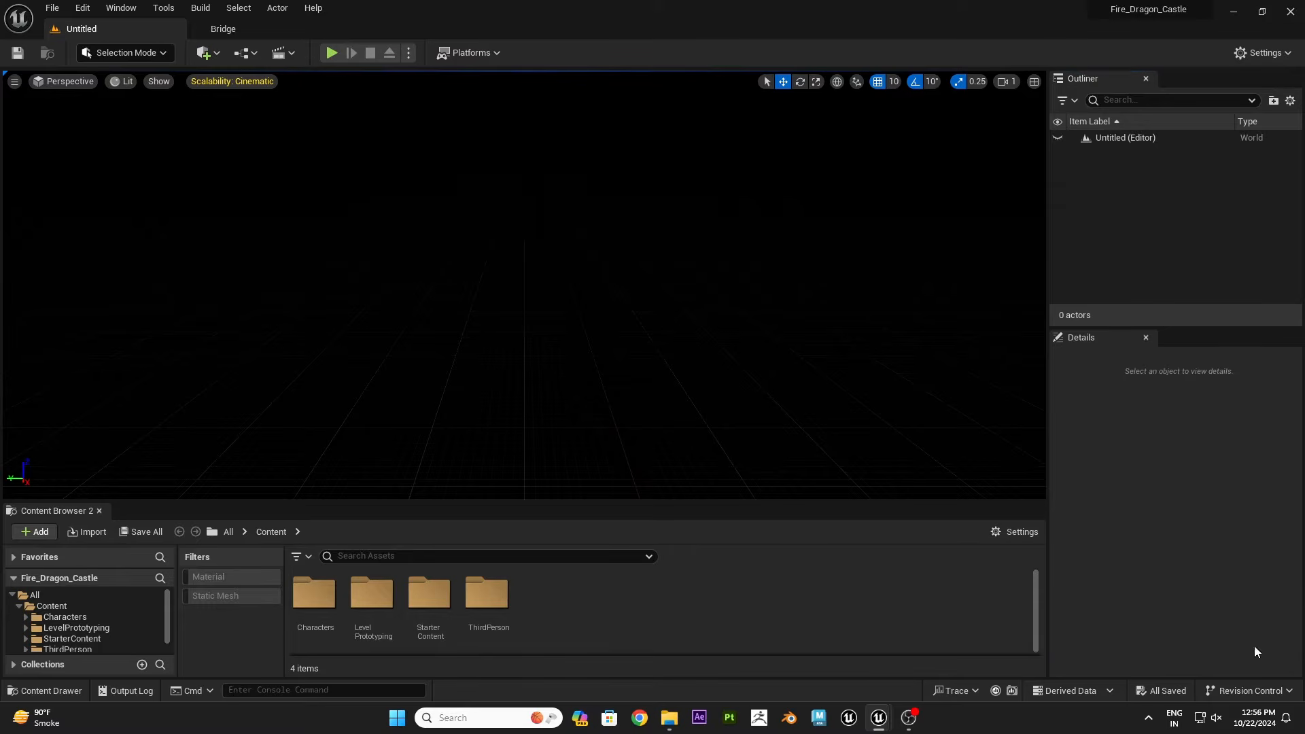
- Add a sky light, atmospheric light, sky atmosphere, volumetric cloud and height fog to the level with the Env. Light Mixer
left_click(120, 7)
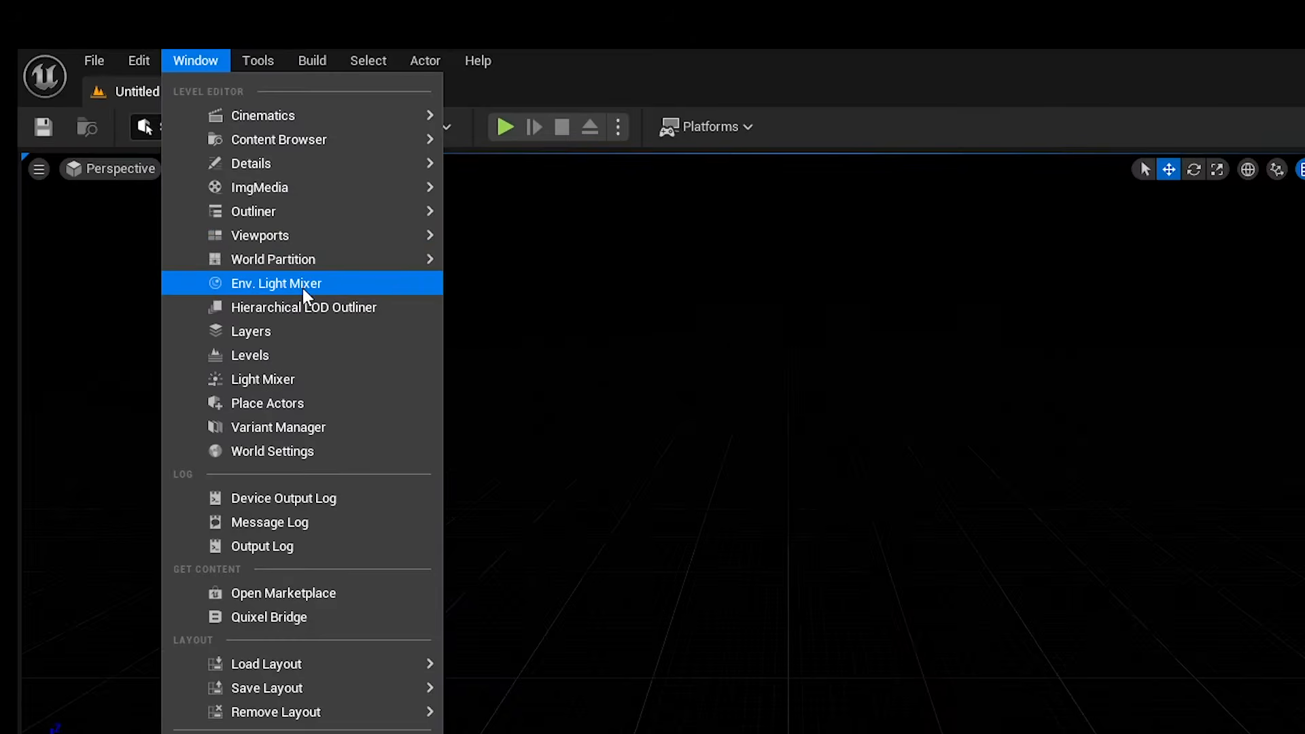
left_click(160, 160)
left_click(678, 110)
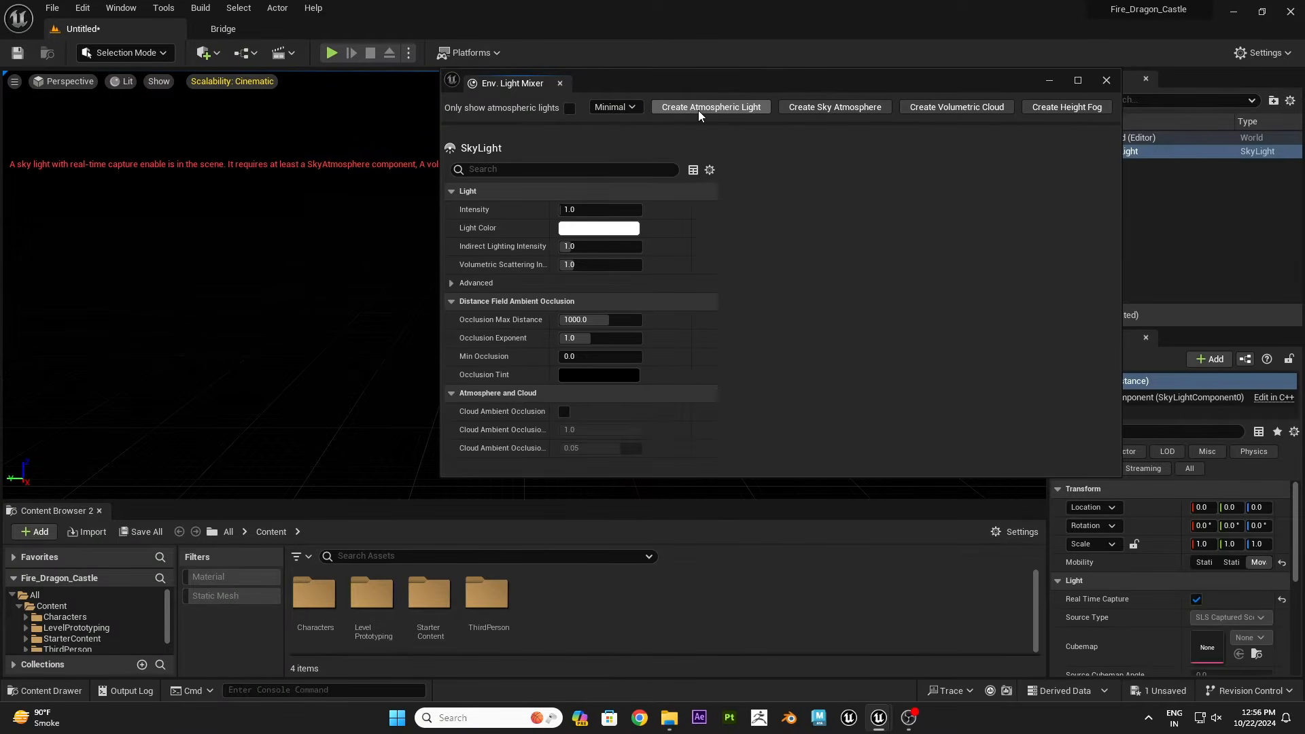
left_click(698, 111)
left_click(699, 110)
left_click(698, 110)
left_click(698, 110)
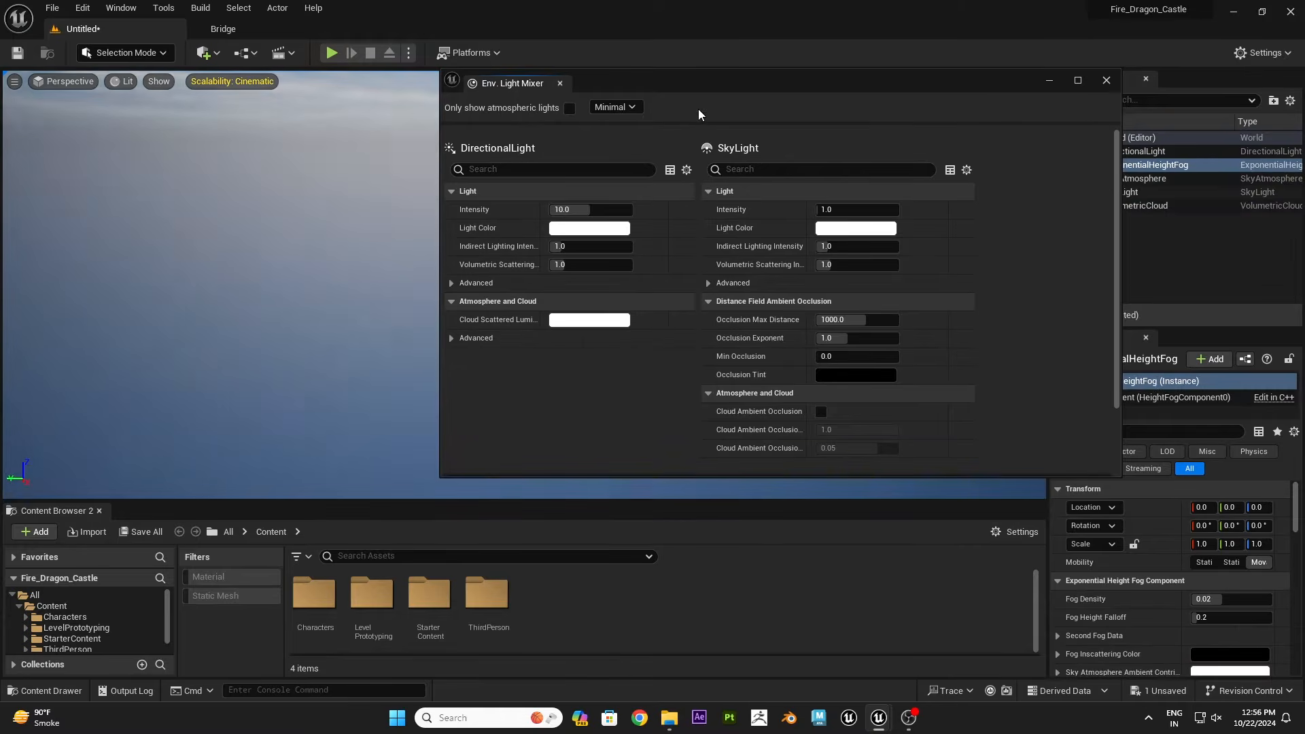
left_click(1106, 82)
- Create a new landscape with the default settings and return to Selection mode
right_click_drag(633, 347, 632, 330)
key("shift+2")
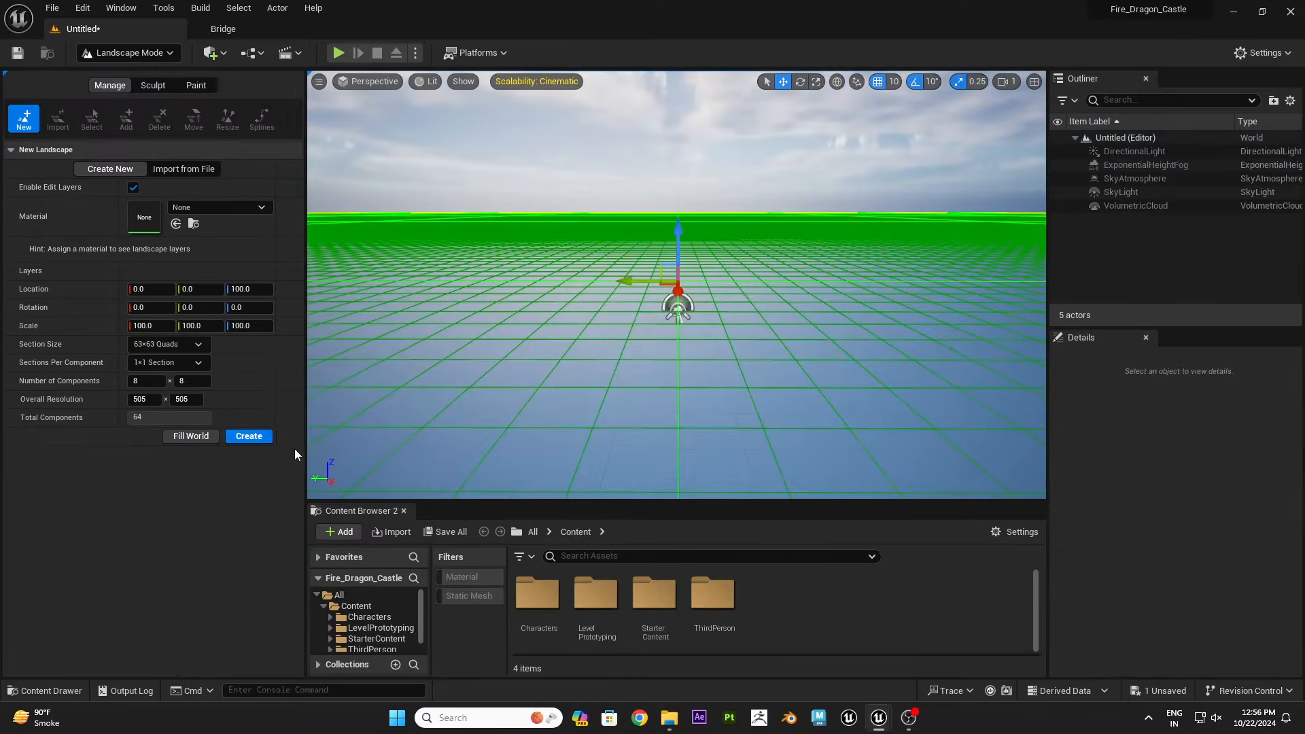
left_click(255, 440)
left_click(123, 55)
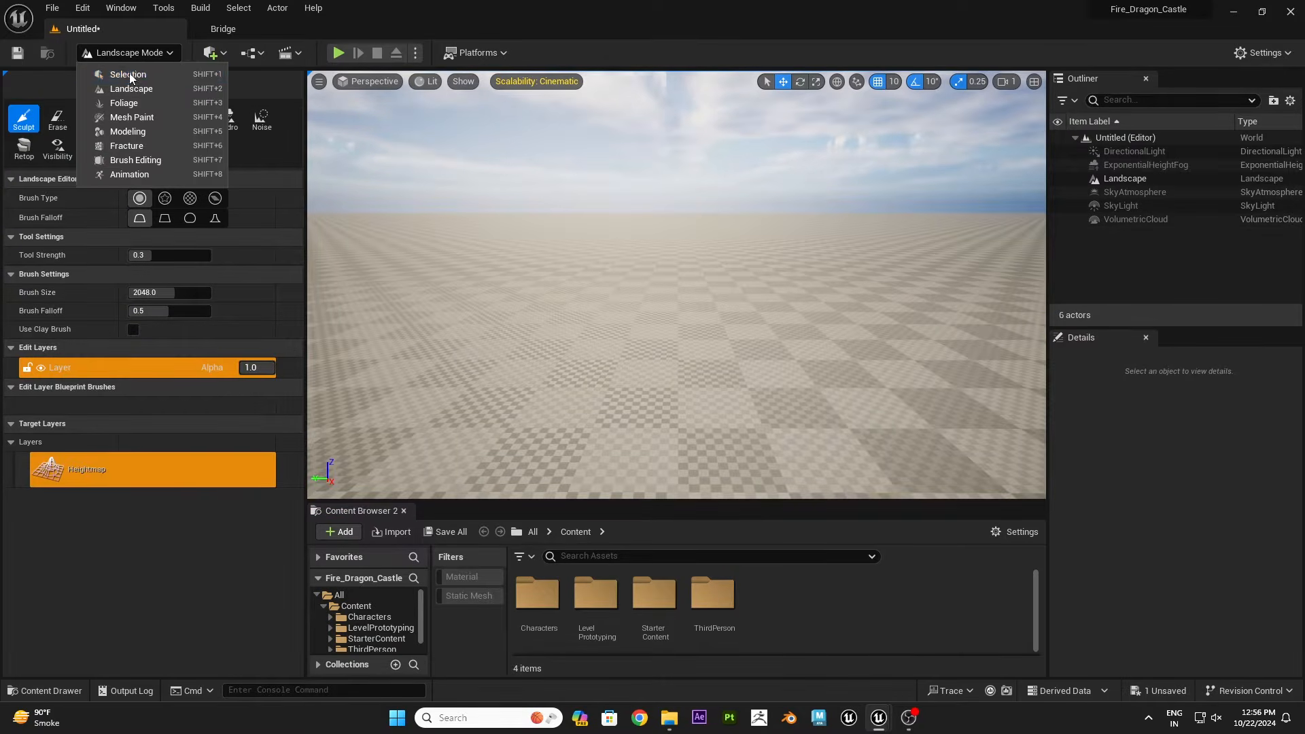
left_click(126, 74)
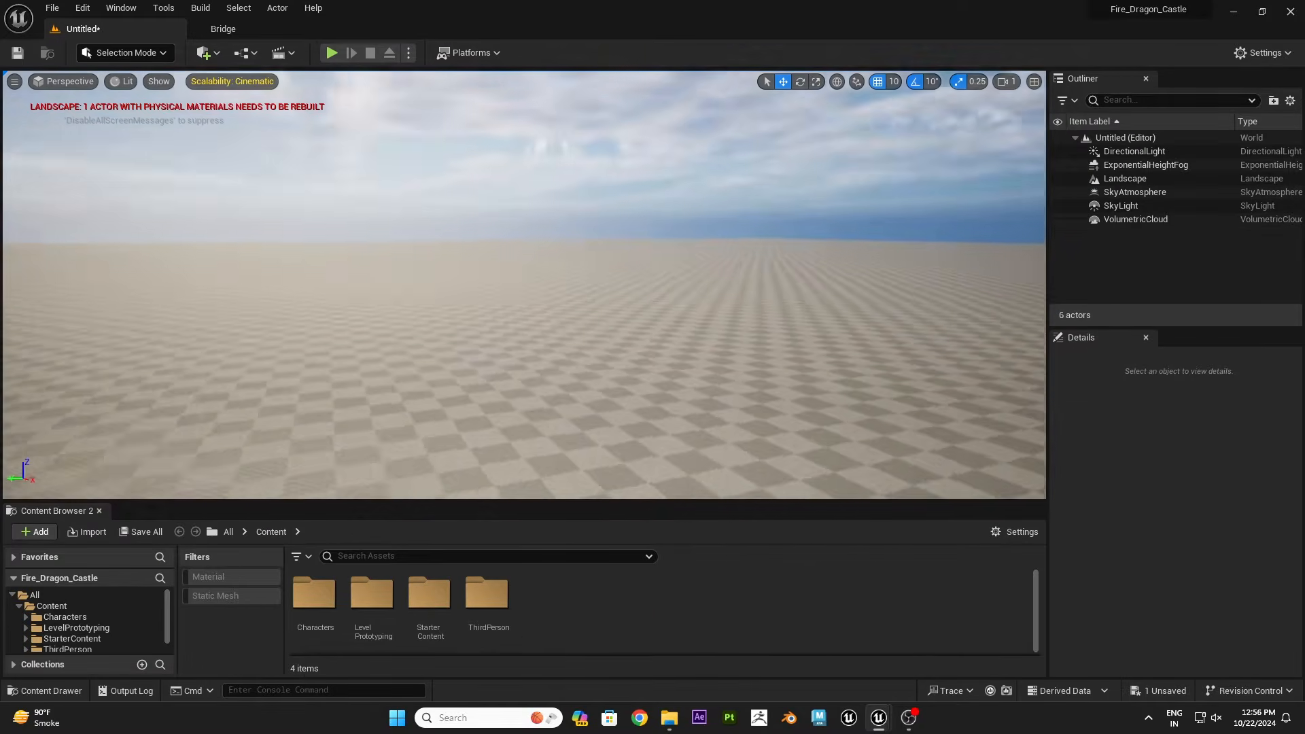
- Turn off grid, rotation and scale snapping in the viewport
right_click_drag(523, 285, 570, 287)
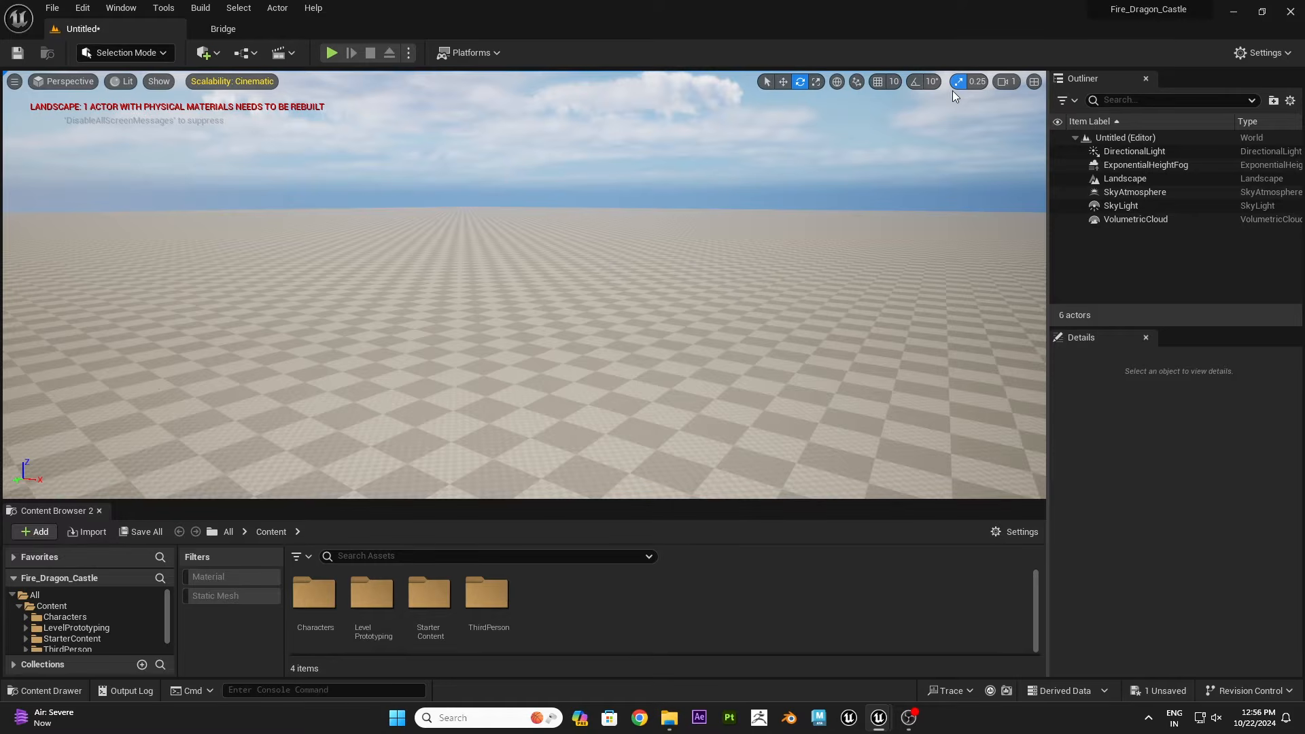
left_click(958, 82)
- Create a folder named Castle02 in the project's Content folder
right_click(613, 574)
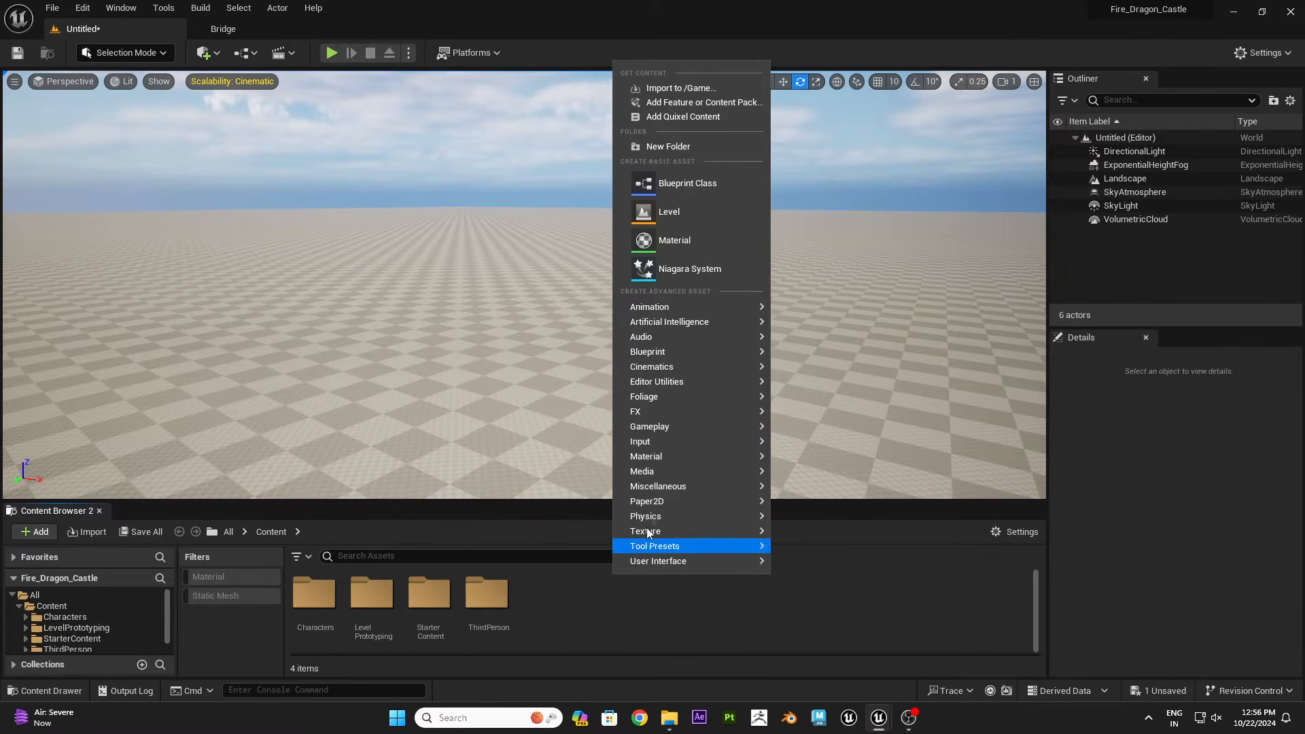
left_click(671, 144)
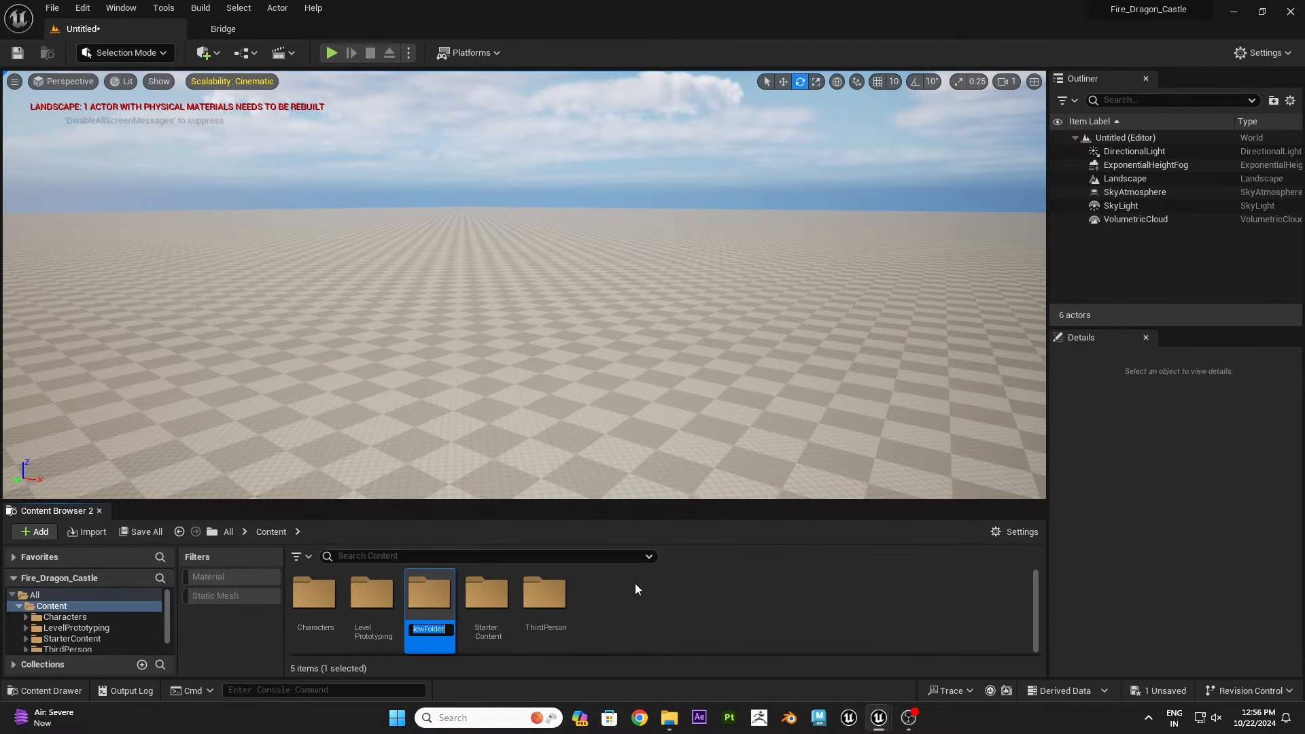
type("Castle02.")
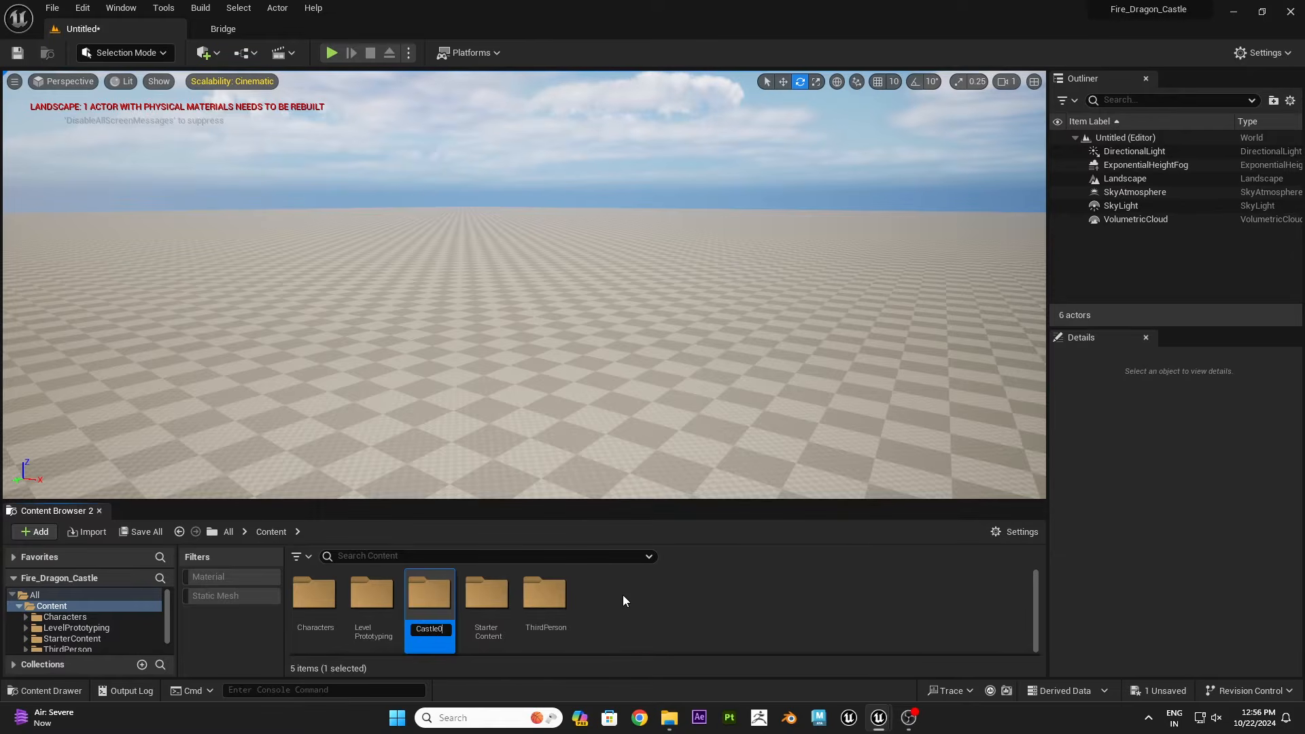
key("BackSpace")
key("Return")
double_click(437, 642)
left_click(70, 608)
- Create another folder in Content named Fire_dragon_castle
right_click(663, 597)
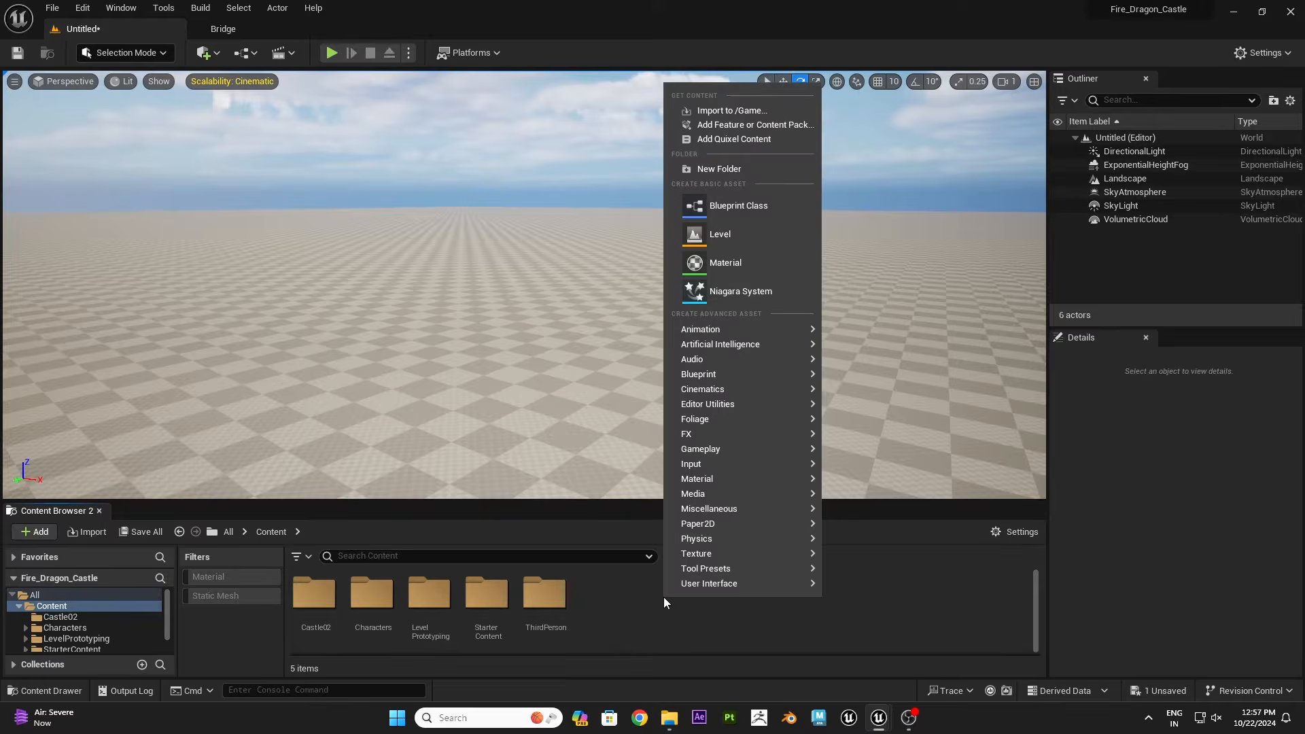
left_click(716, 173)
type("Fire_")
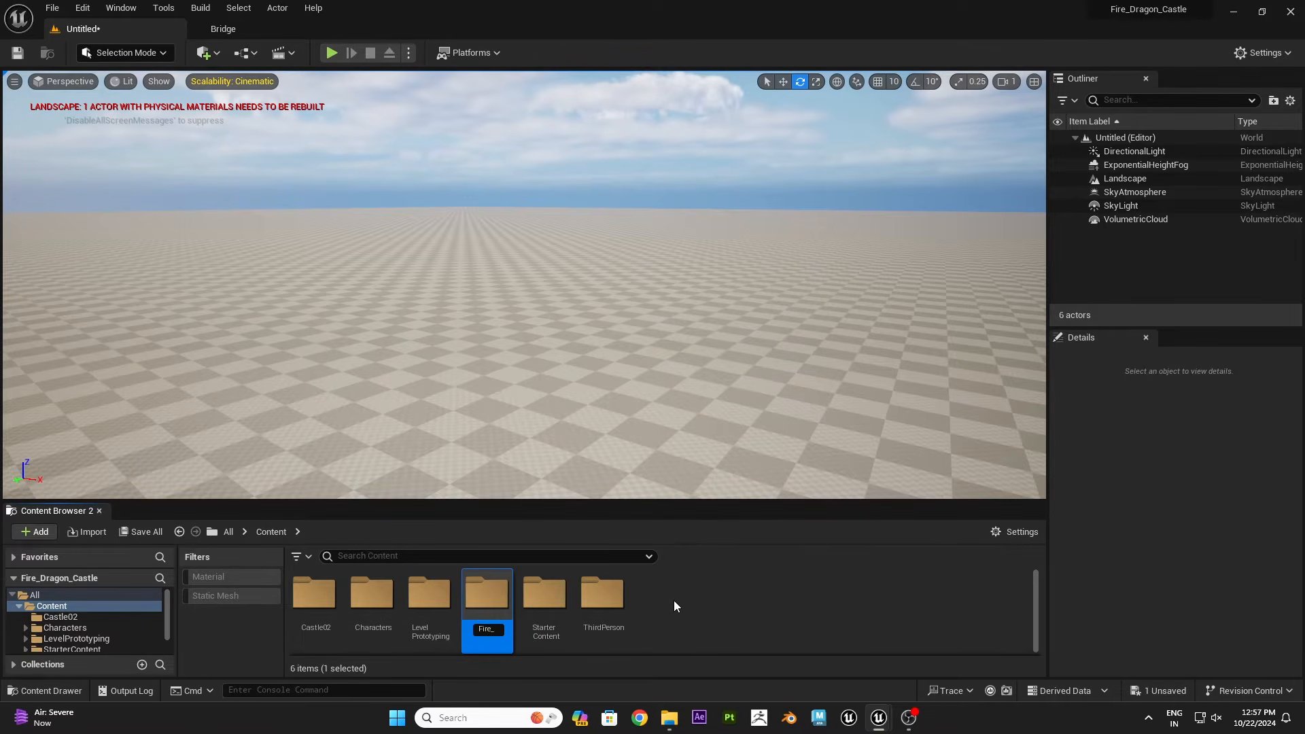
type("Dragon_castle")
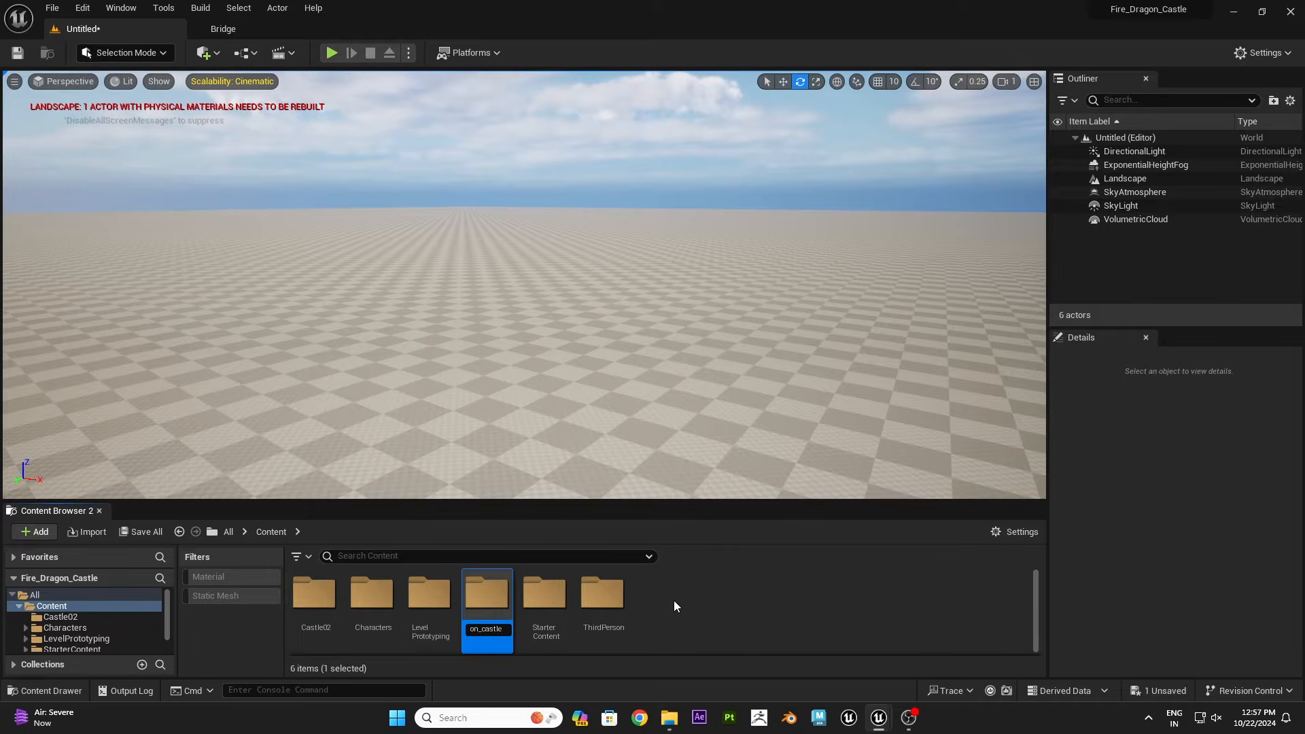
key("Return")
- Move the Castle02 folder into Fire_dragon_castle and open Castle02 there
left_click_drag(314, 594, 429, 601)
double_click(371, 603)
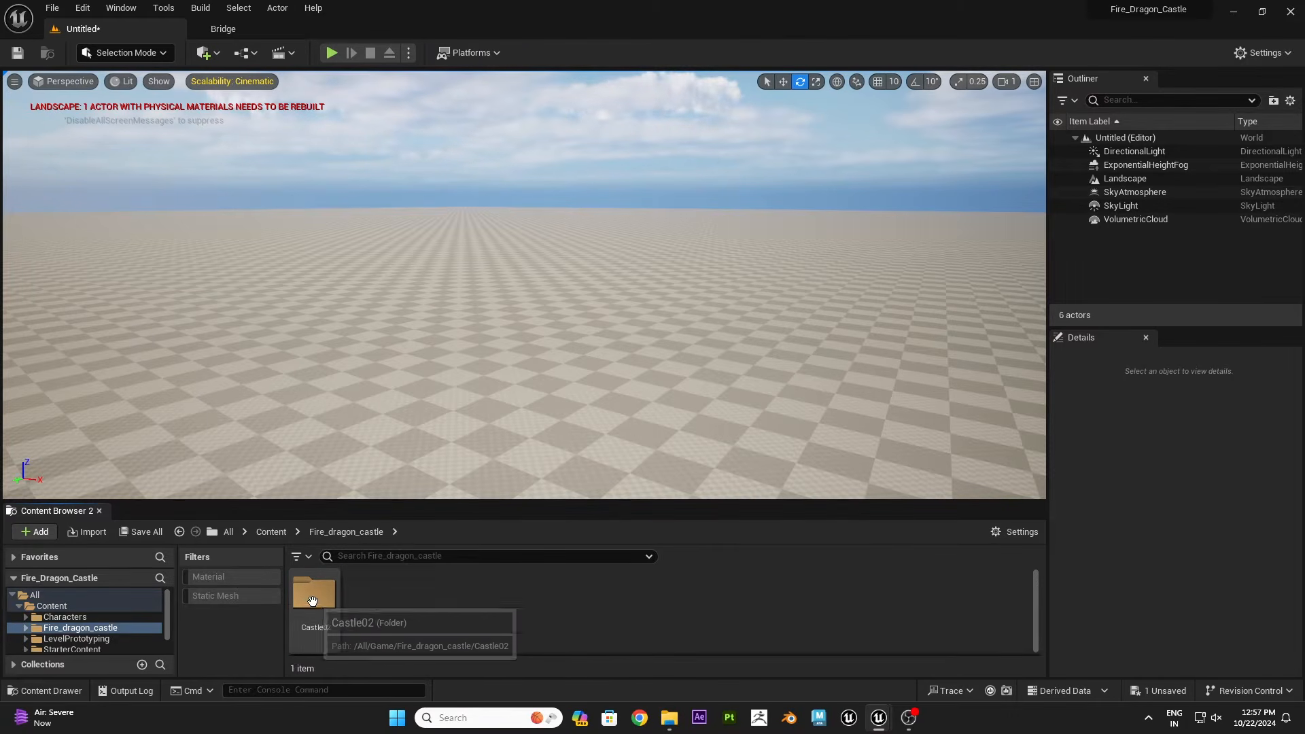
double_click(321, 603)
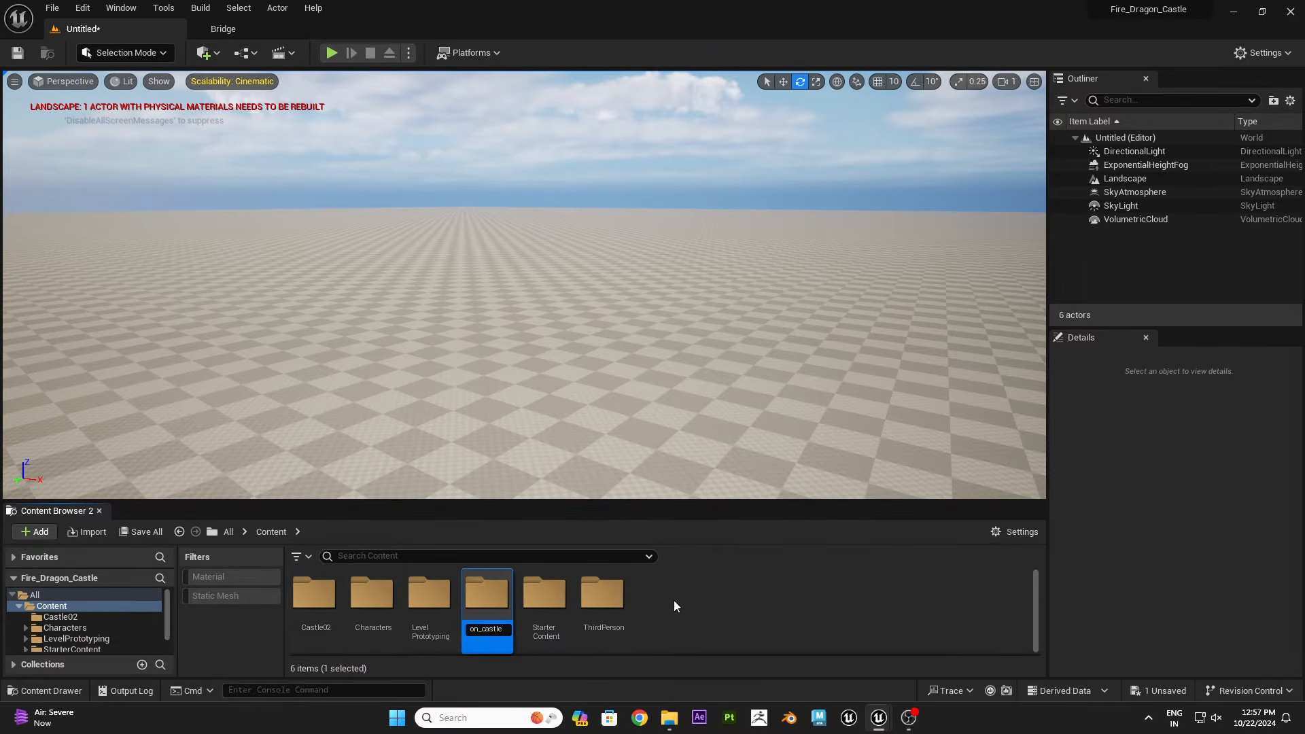
key("Return")
left_click_drag(317, 603, 429, 603)
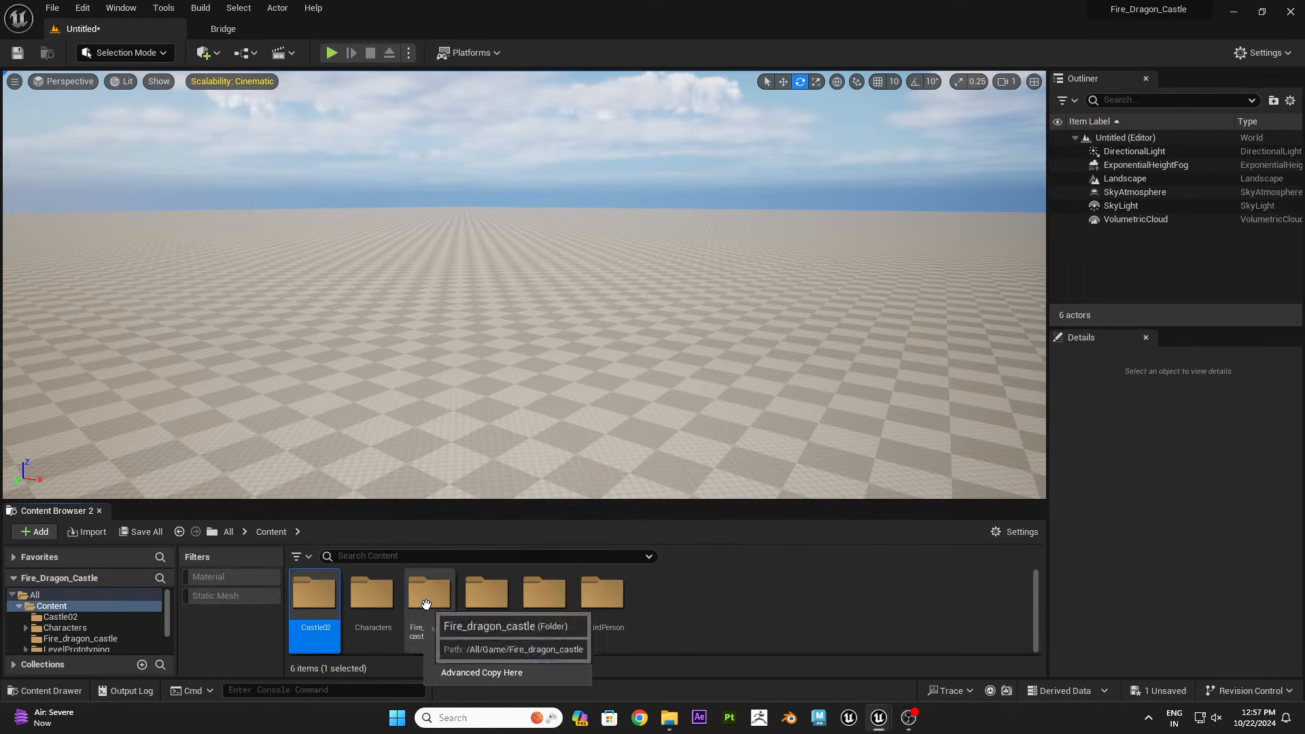
left_click(461, 642)
double_click(372, 595)
double_click(328, 604)
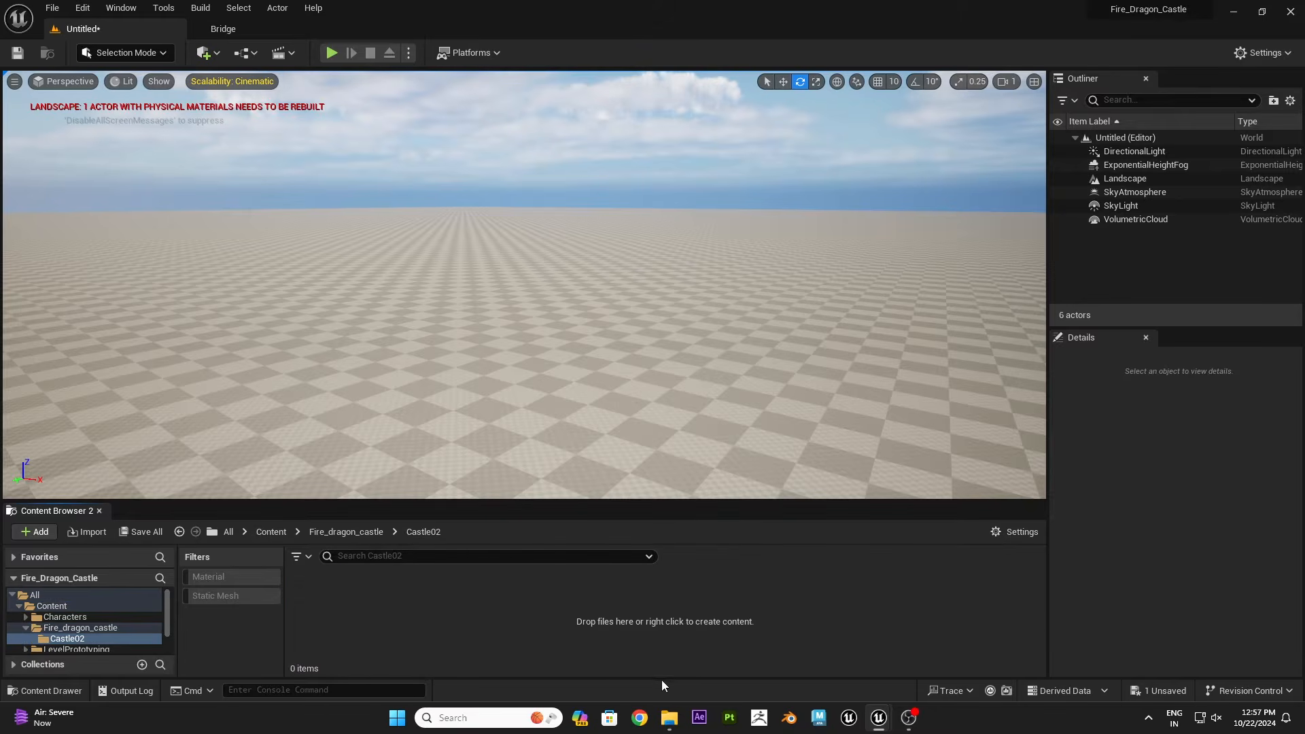
- Import all meshes of the Castle 0.2 FBX file into the Castle02 folder with the default import options
left_click(669, 718)
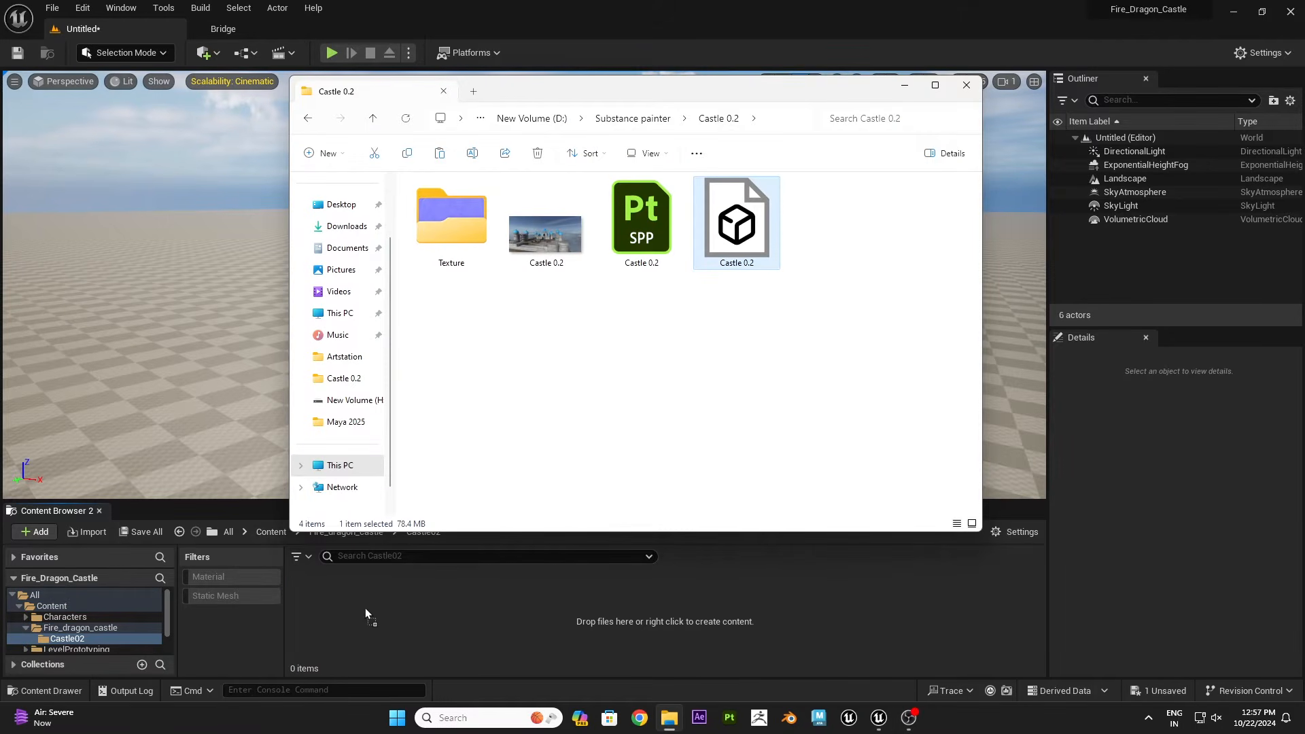
left_click_drag(905, 88, 671, 605)
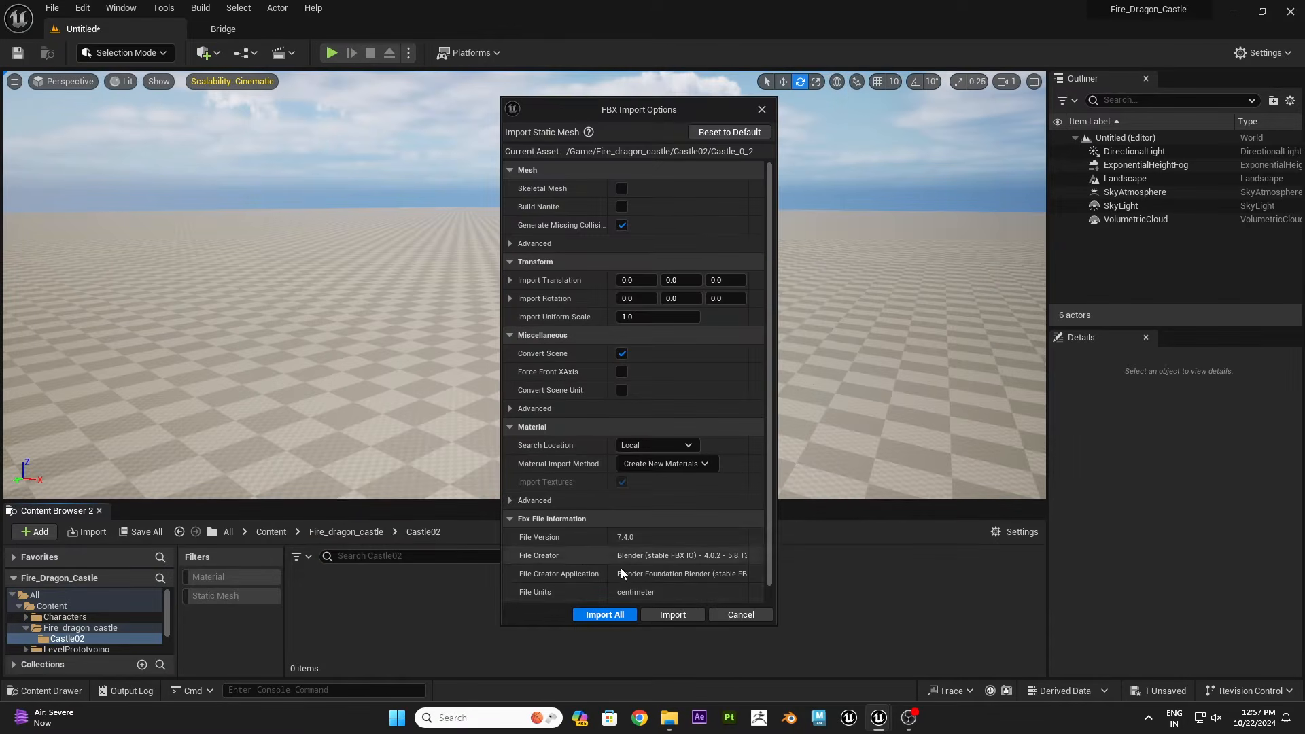
left_click(604, 615)
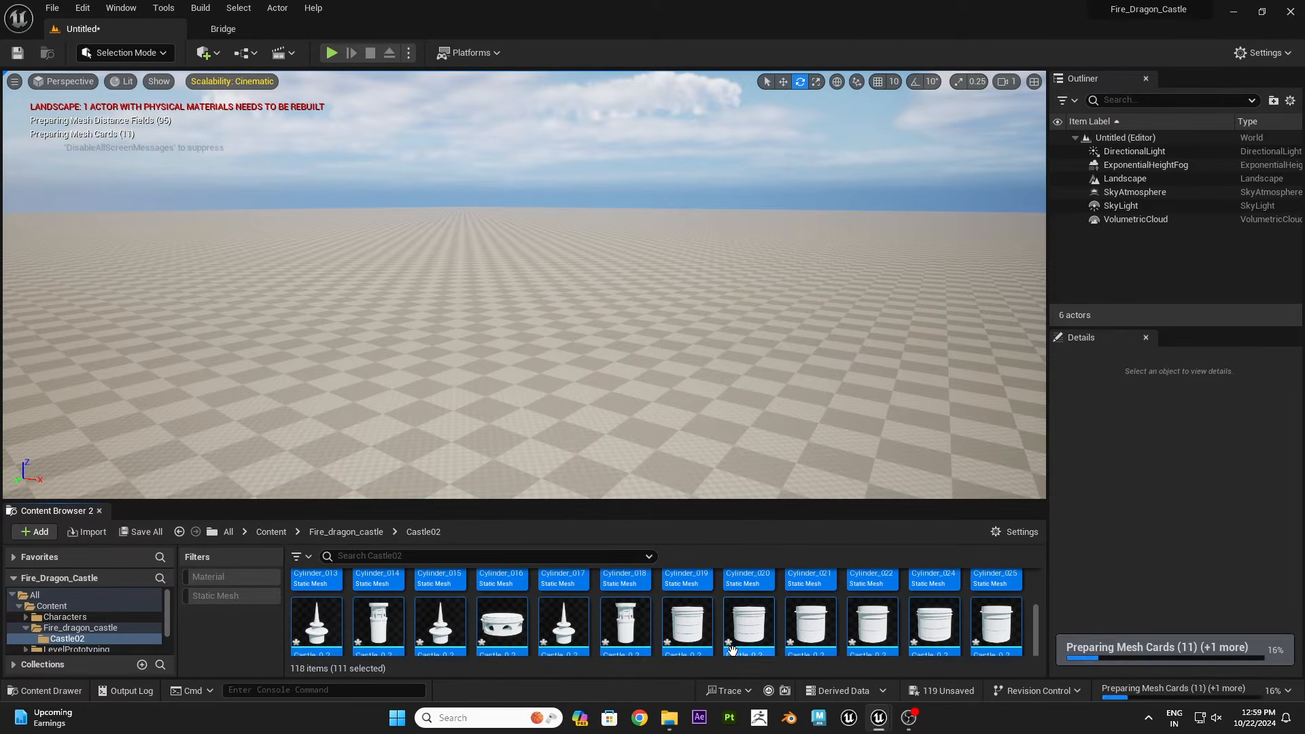
- Place all the imported castle meshes in the level and group them
scroll(628, 635, "down", 5)
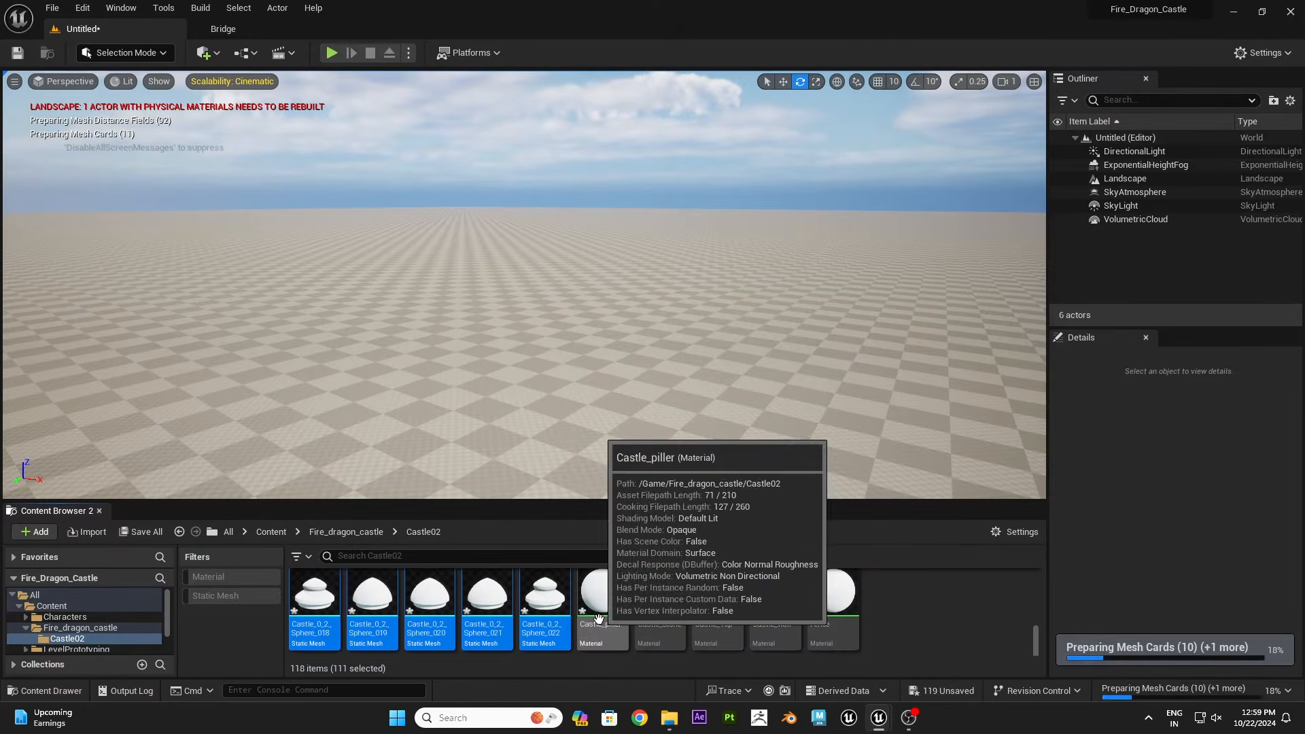
left_click_drag(544, 615, 574, 268)
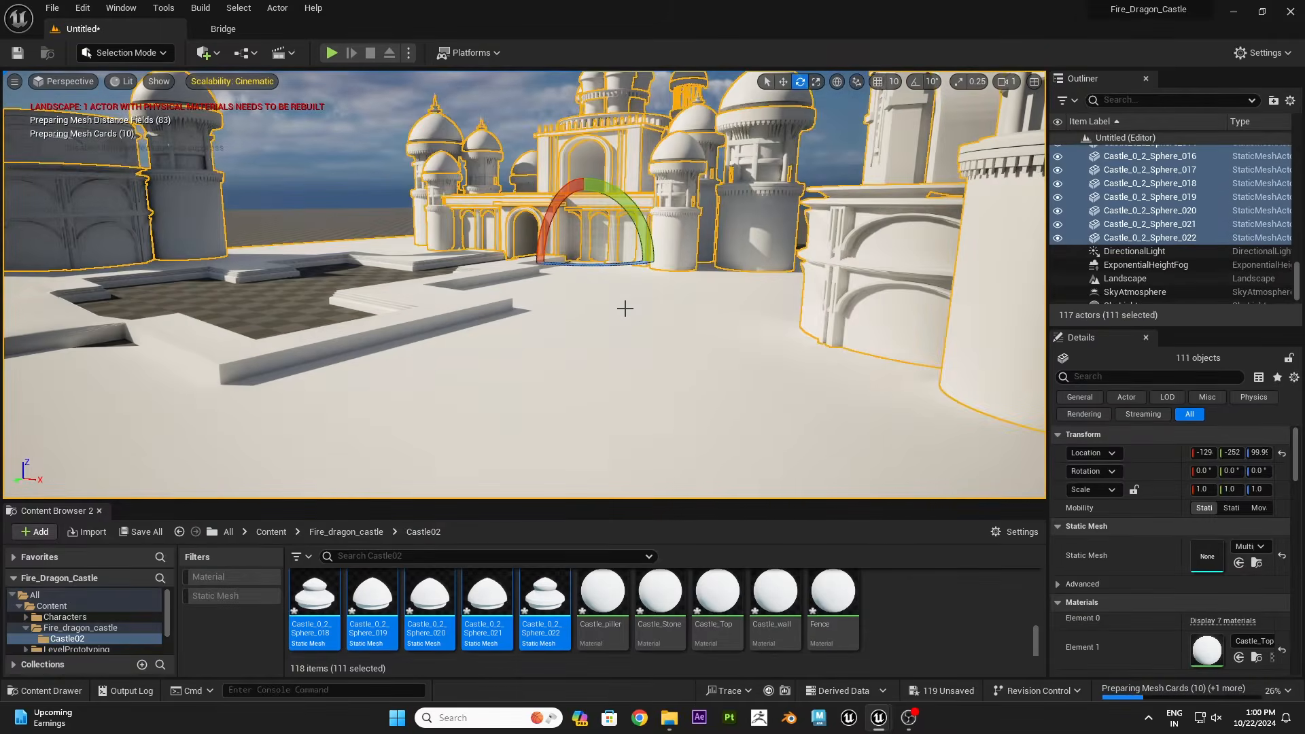
right_click_drag(608, 320, 585, 312)
key("ctrl+g")
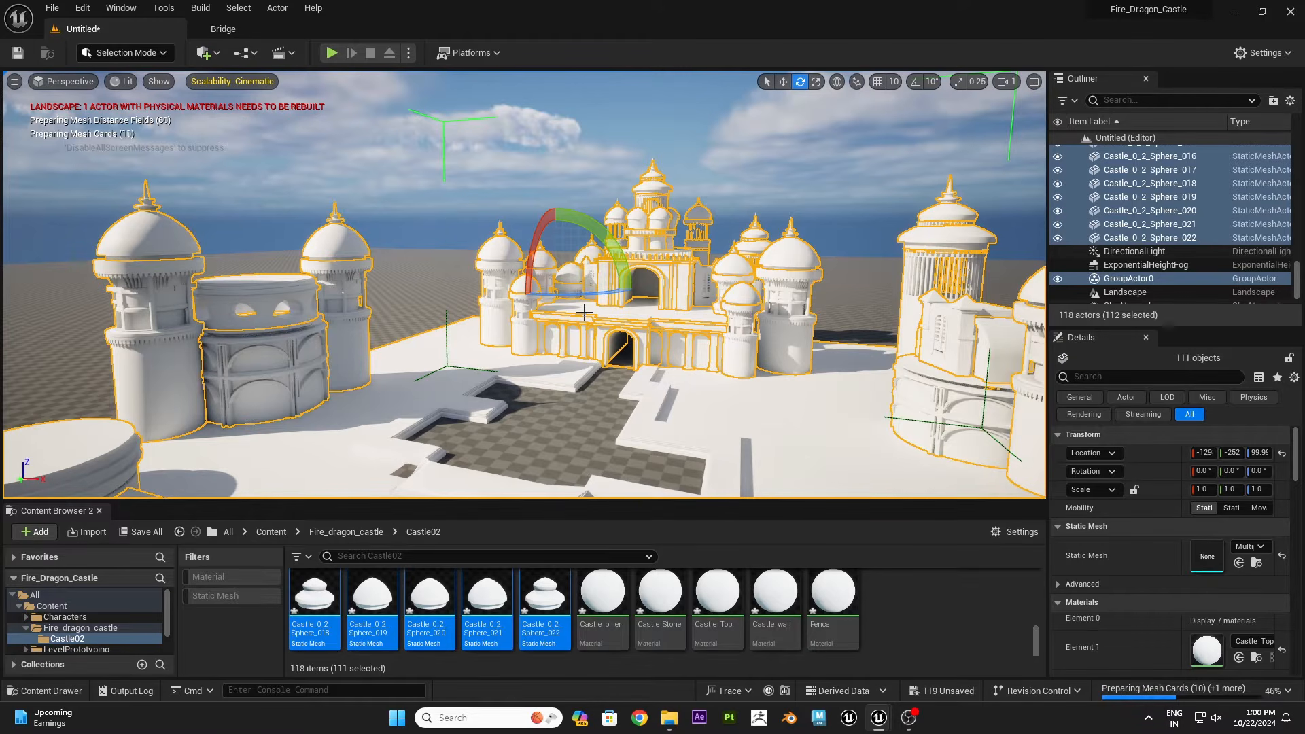
- Start saving the level, creating a folder named Level under Content and opening it as the destination
key("ctrl+s")
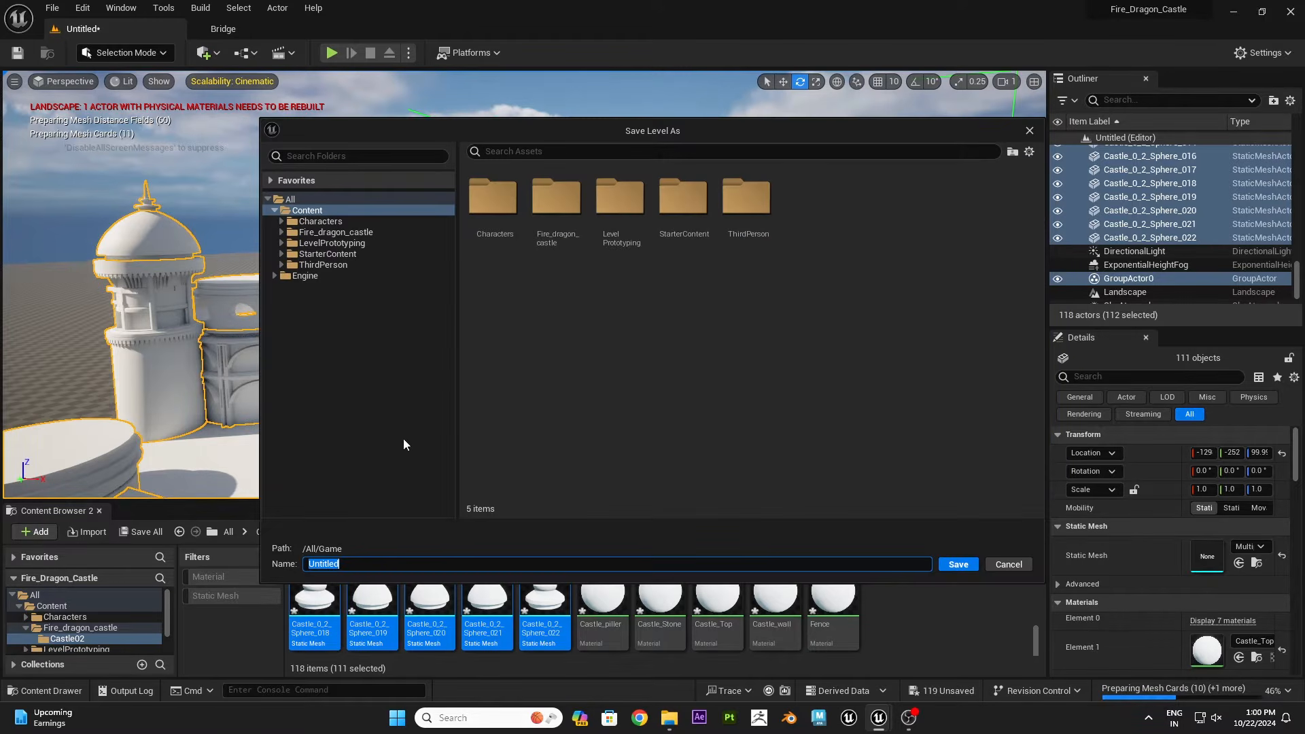
right_click(621, 354)
left_click(650, 378)
type("Level")
key("Return")
double_click(613, 224)
- Name the level Fire_dragon and save it in the Level folder
left_click_drag(353, 564, 218, 552)
type("Fire_")
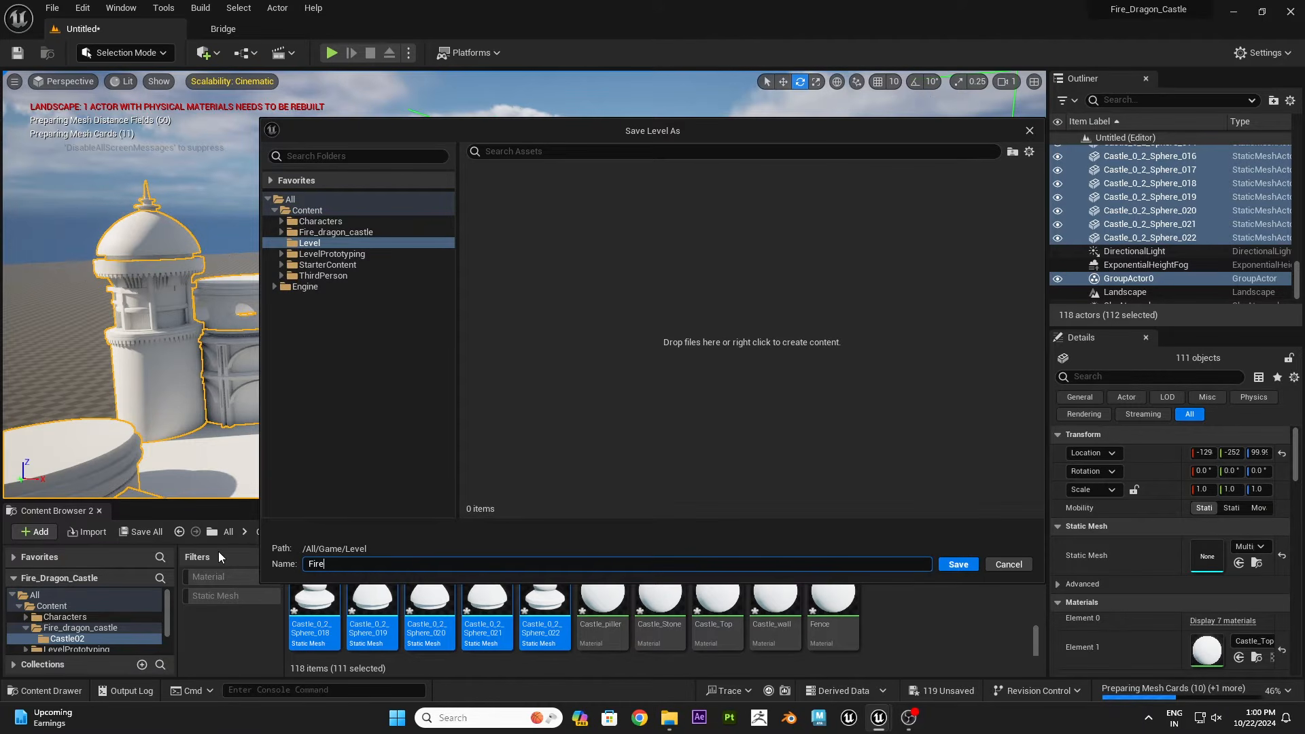
type("dragon")
key("Return")
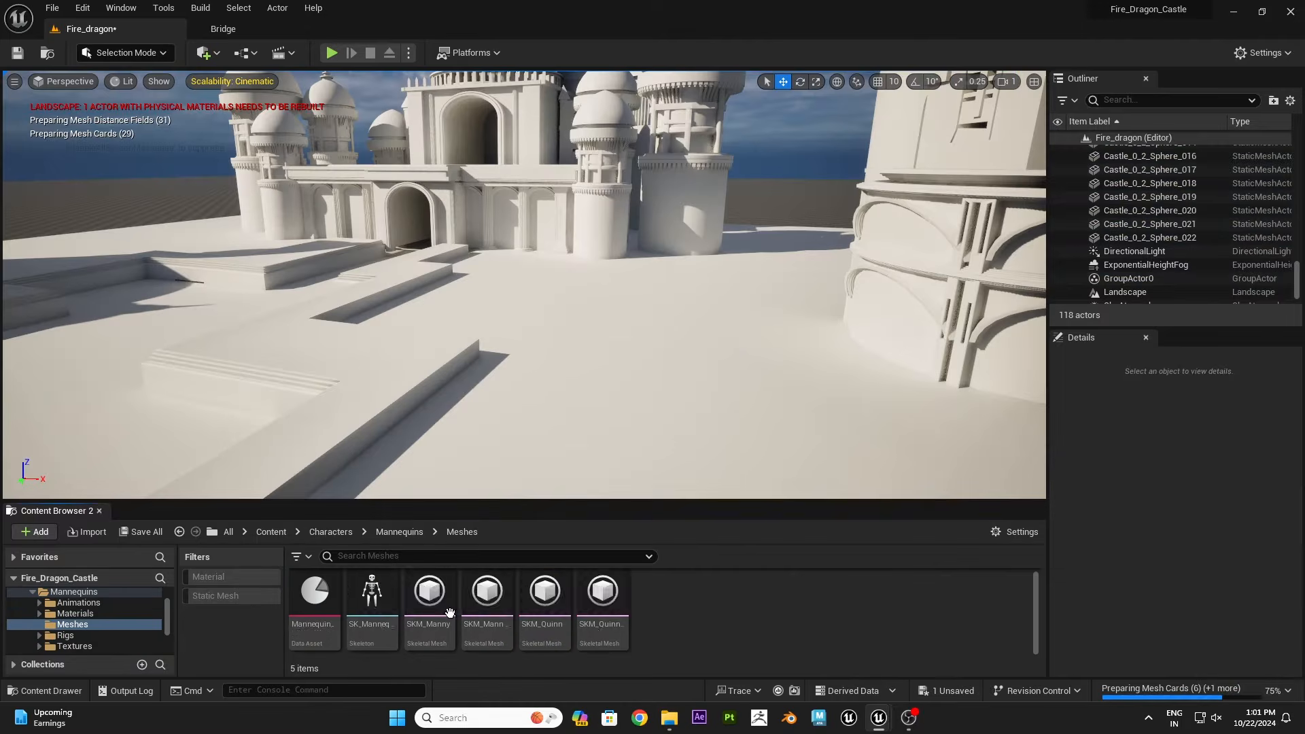
- Place the SKM_Manny_Simple mannequin on the castle forecourt as a scale reference
left_click(487, 602)
left_click_drag(579, 309, 563, 347)
scroll(562, 347, "up", 1)
mouse_move(563, 347)
right_mouse_down()
mouse_move(571, 312)
mouse_move(576, 329)
right_mouse_up()
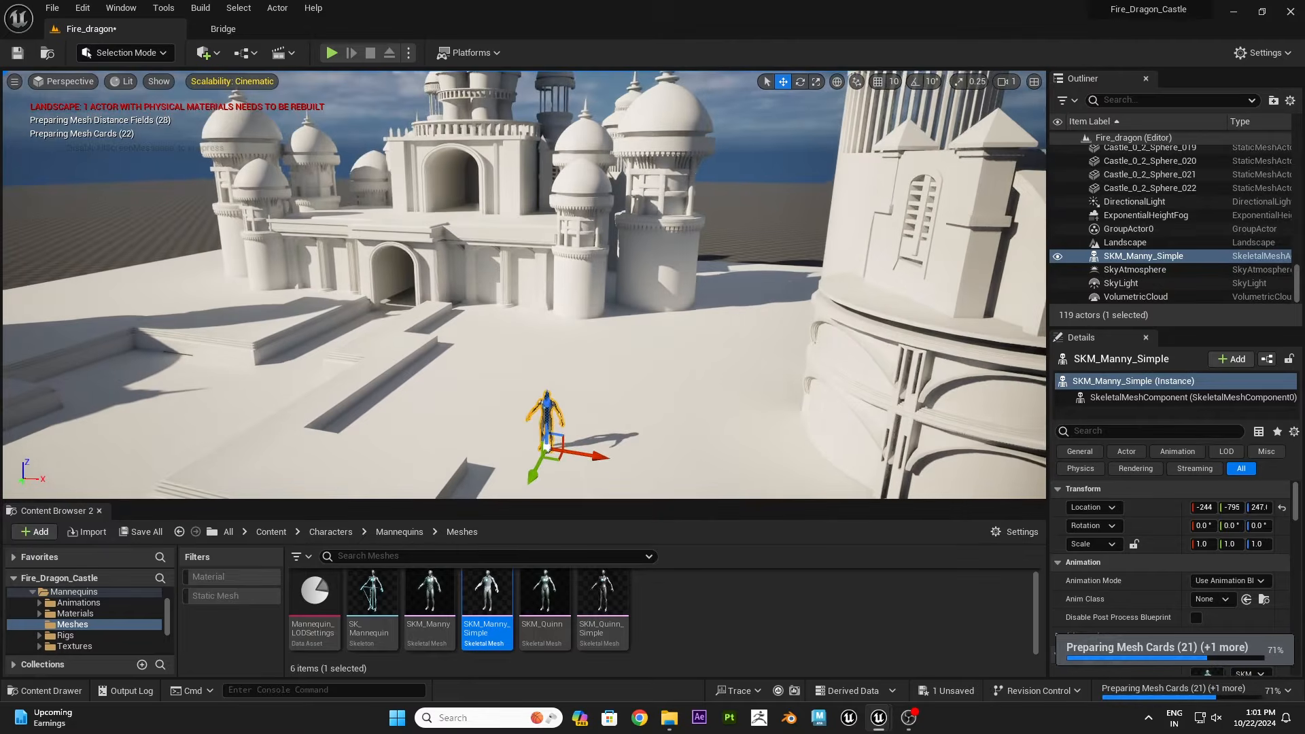
- Scale the grouped castle uniformly to about 1.16
left_click(576, 303)
scroll(576, 303, "down", 6)
key("r")
scroll(576, 303, "down", 1)
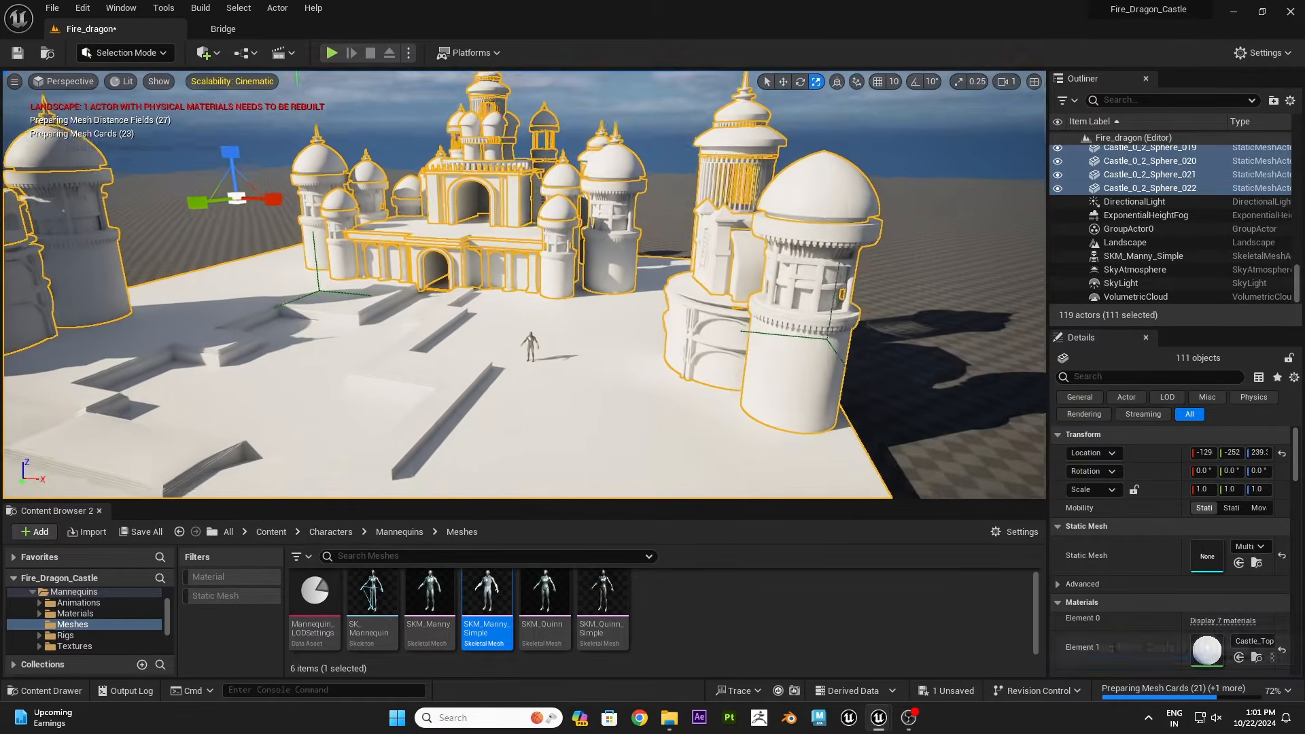
scroll(576, 303, "down", 4)
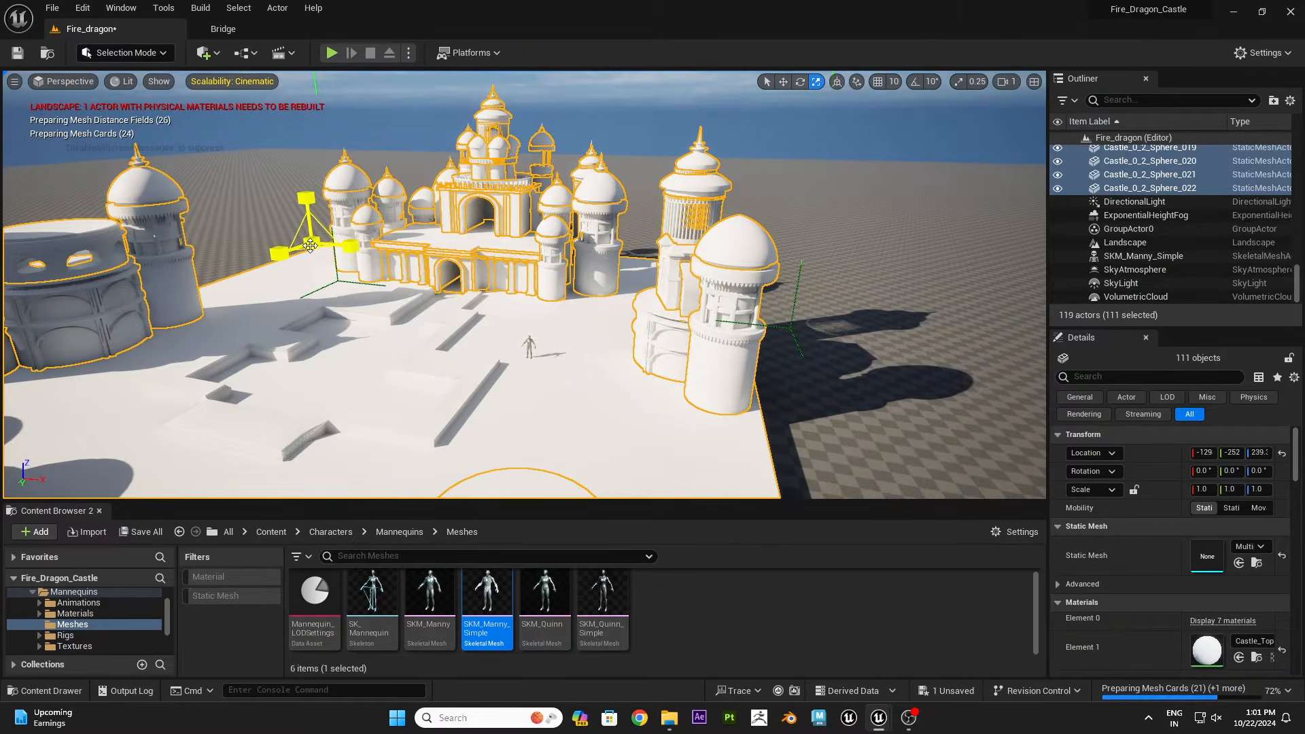
left_click_drag(311, 242, 345, 230)
- Raise the castle group vertically until its floor sits above the landscape
key("w")
right_click_drag(311, 242, 326, 232)
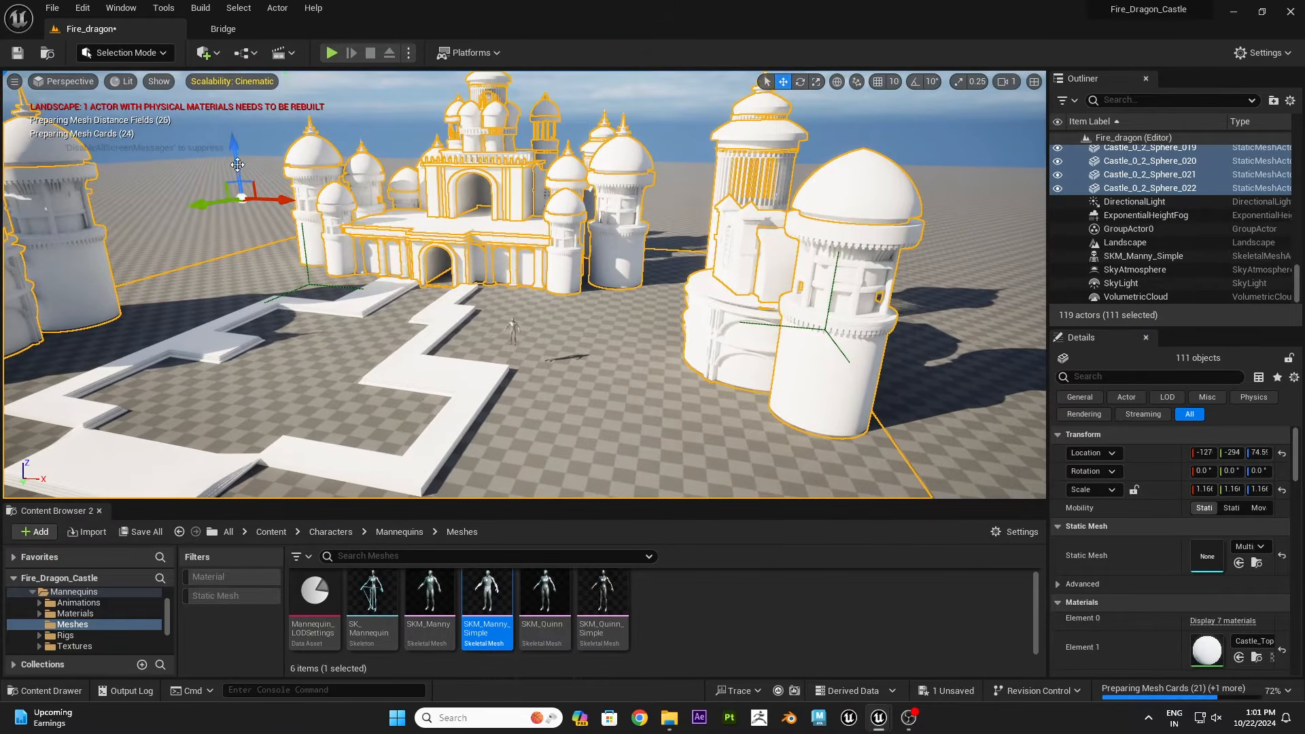
left_click_drag(234, 155, 231, 138)
right_click_drag(239, 147, 244, 130)
right_click_drag(458, 286, 449, 306)
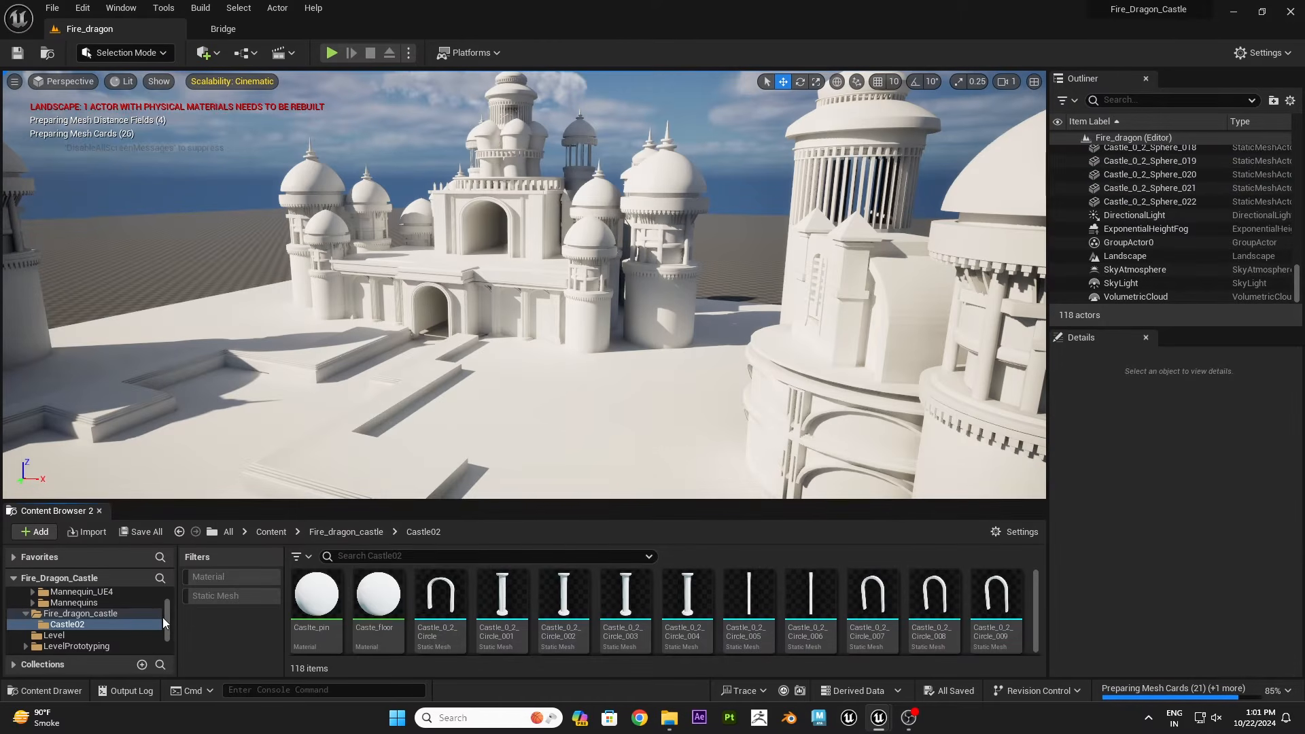
- Import the Texture folder from the Castle 0.2 directory on disk into the Castle02 content folder
scroll(380, 611, "down", 3)
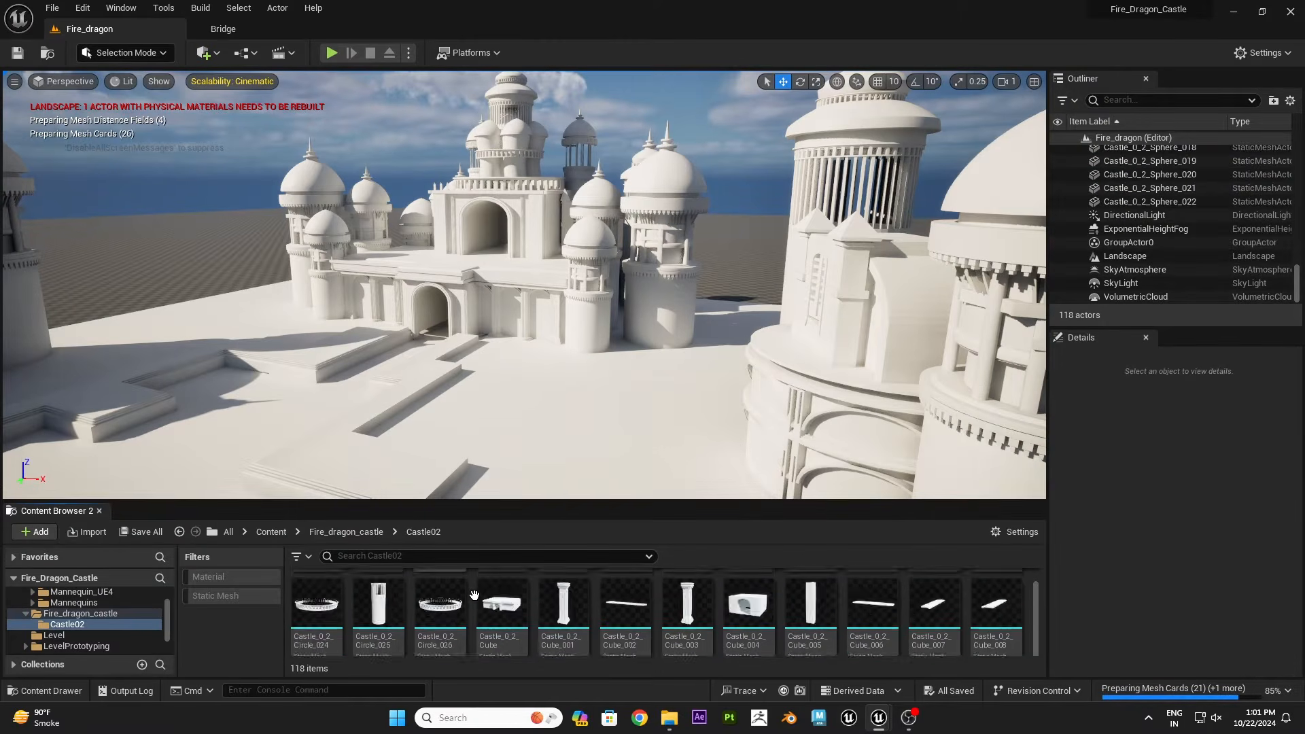
left_click(93, 626)
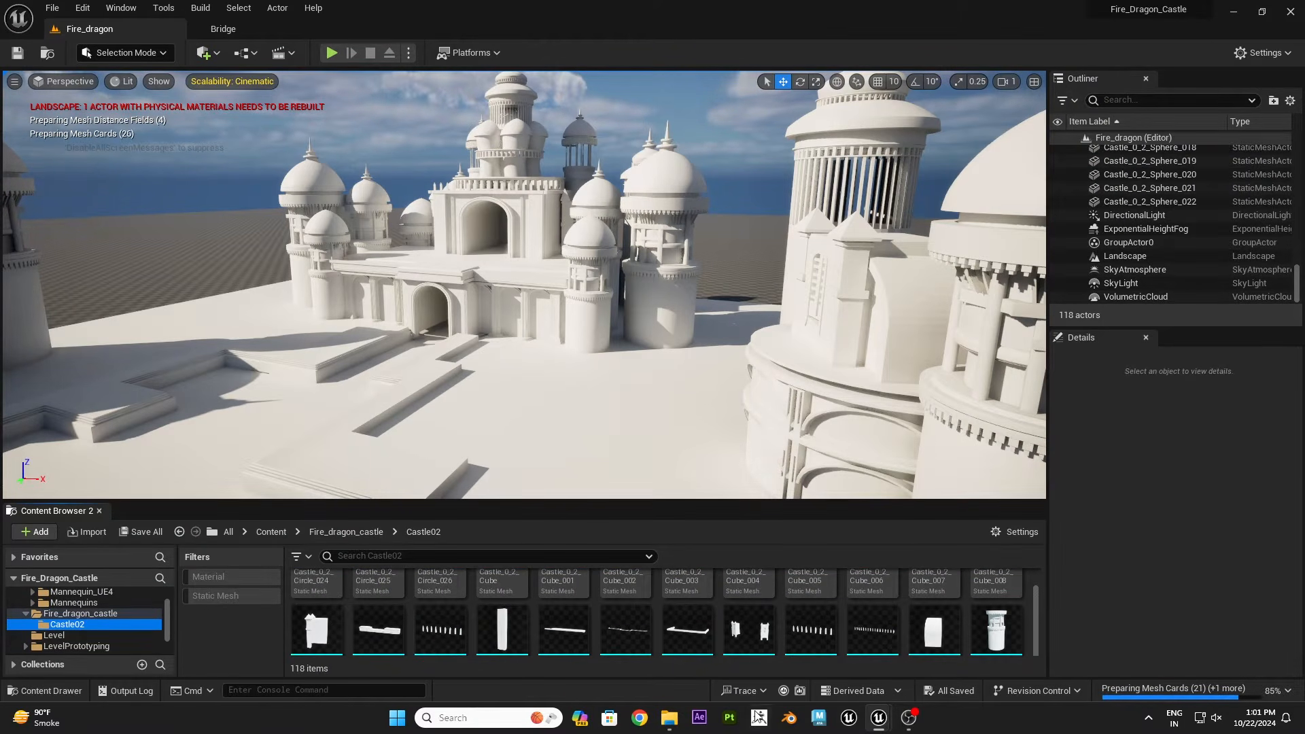
left_click(660, 719)
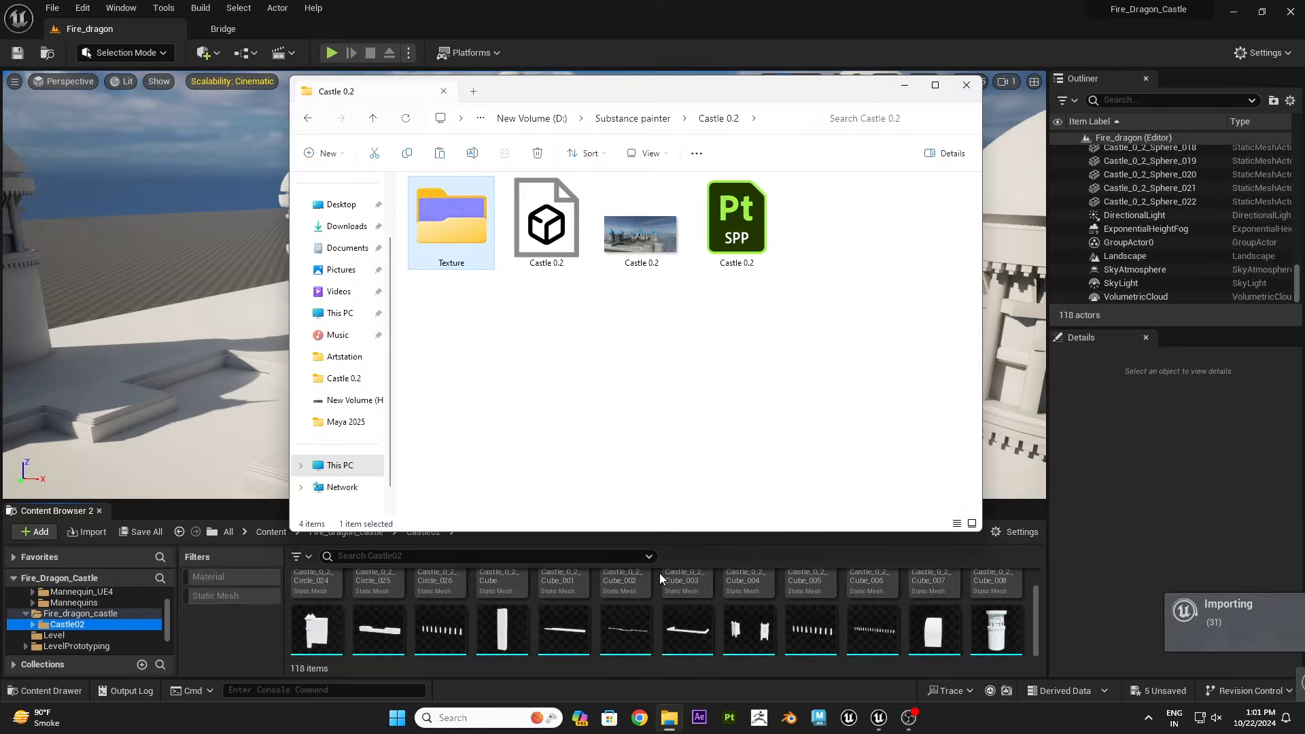
left_click(903, 85)
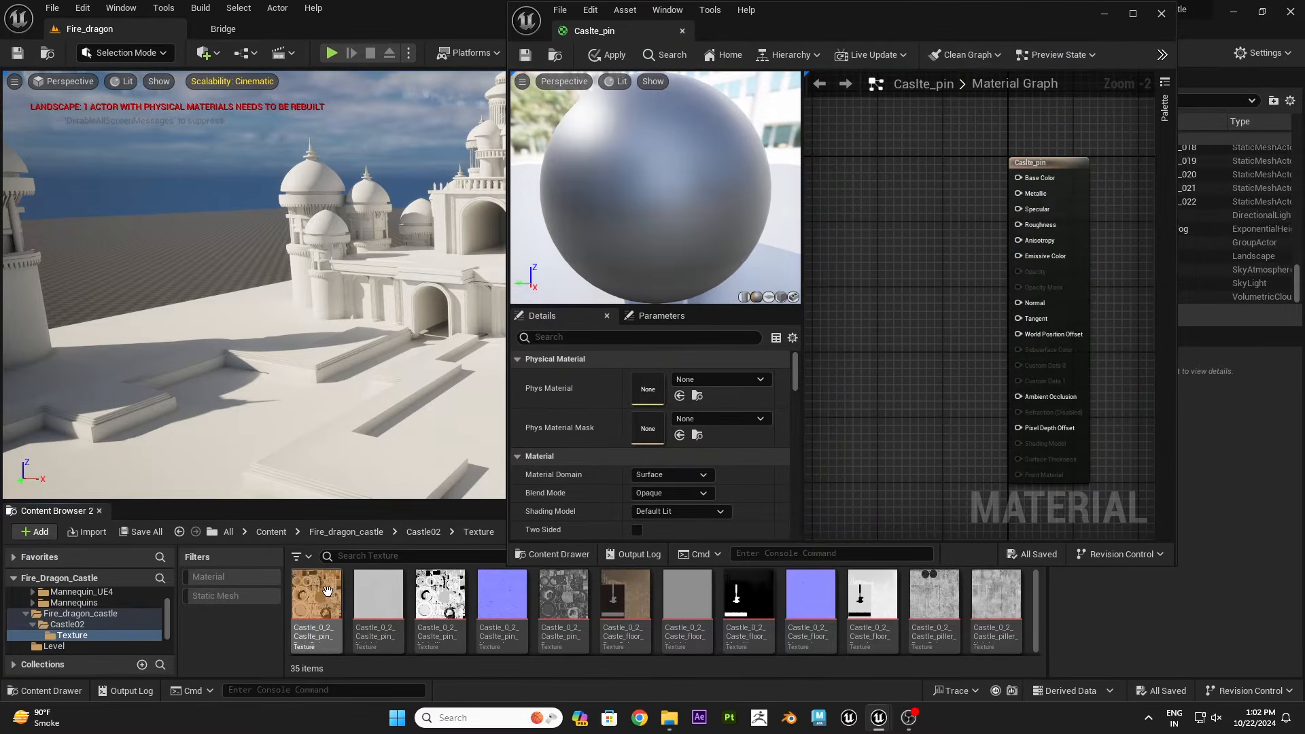
- Add the five Caslte_pin textures to the Caslte_pin material graph and connect them to Base Color, Metallic, Roughness and Normal
left_click(327, 591)
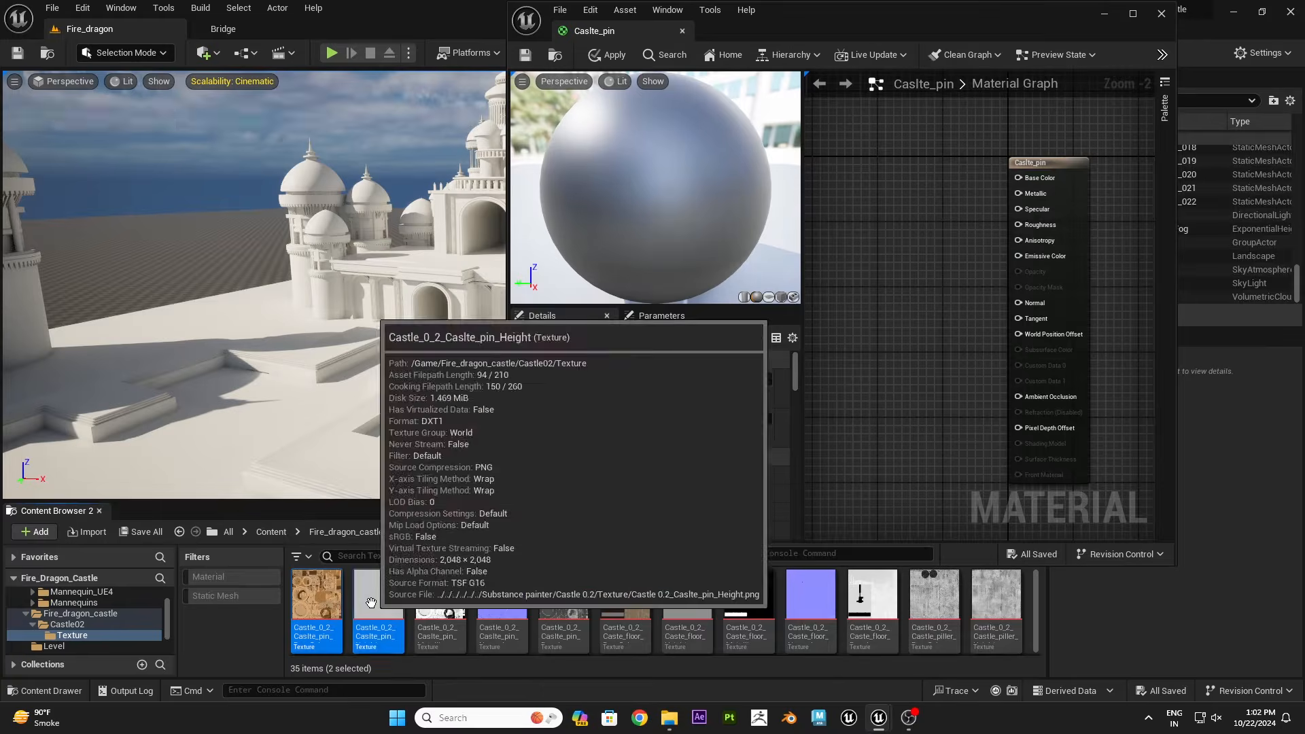
left_click(376, 602, "ctrl")
left_click(438, 602, "ctrl")
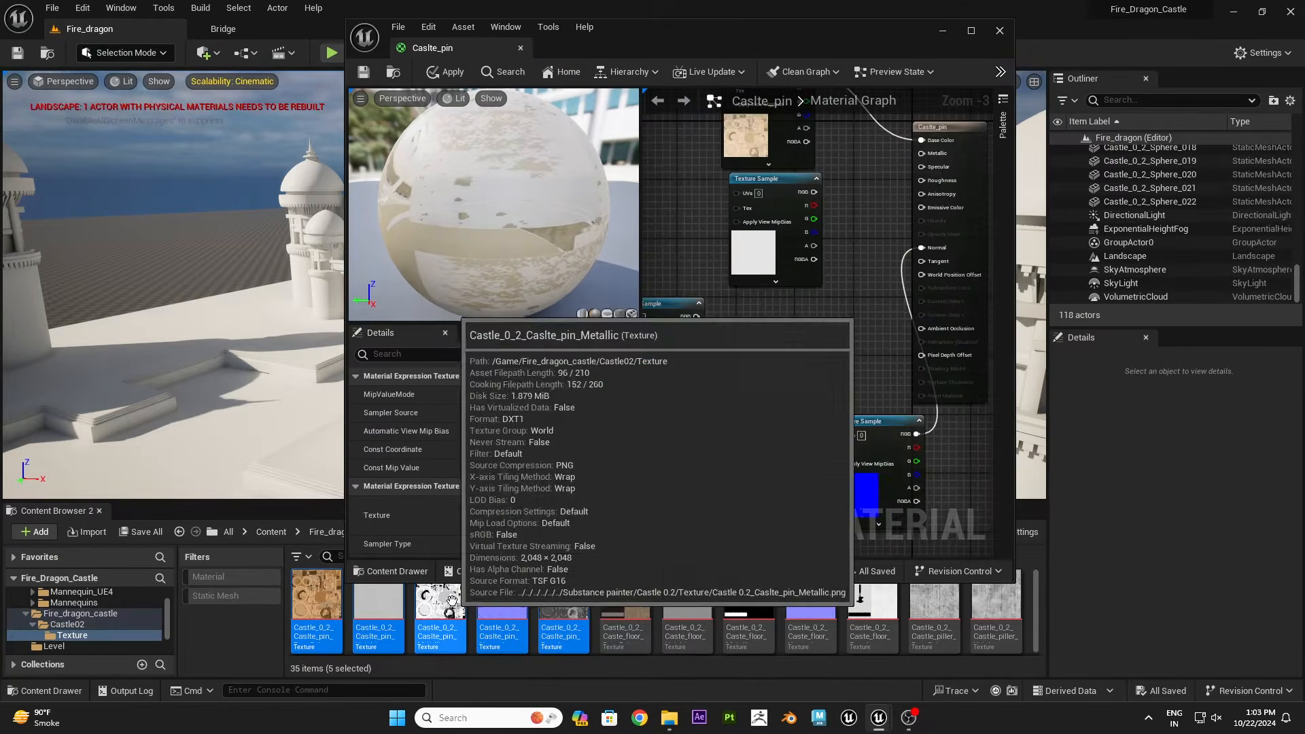
left_click(598, 506)
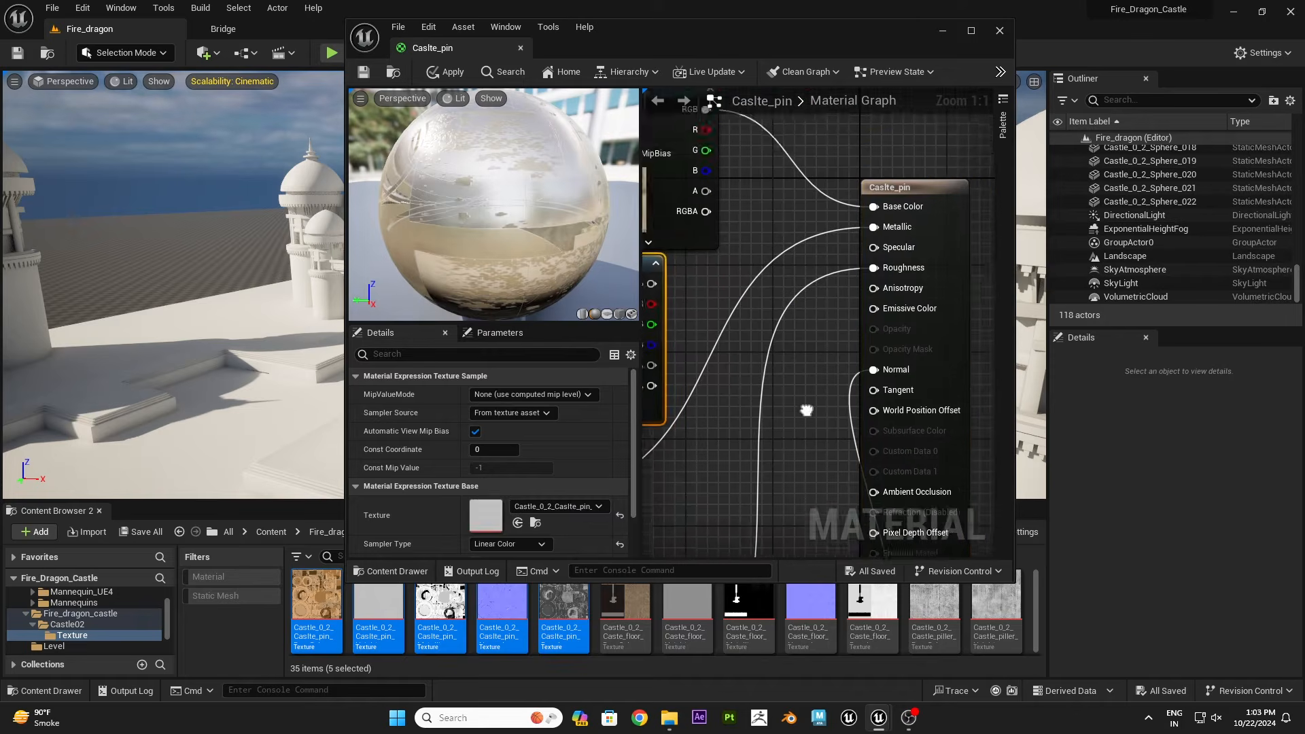
- Try the Additive blend mode on the Caslte_pin material and apply the material changes
left_click(911, 147)
left_click(510, 488)
left_click(511, 545)
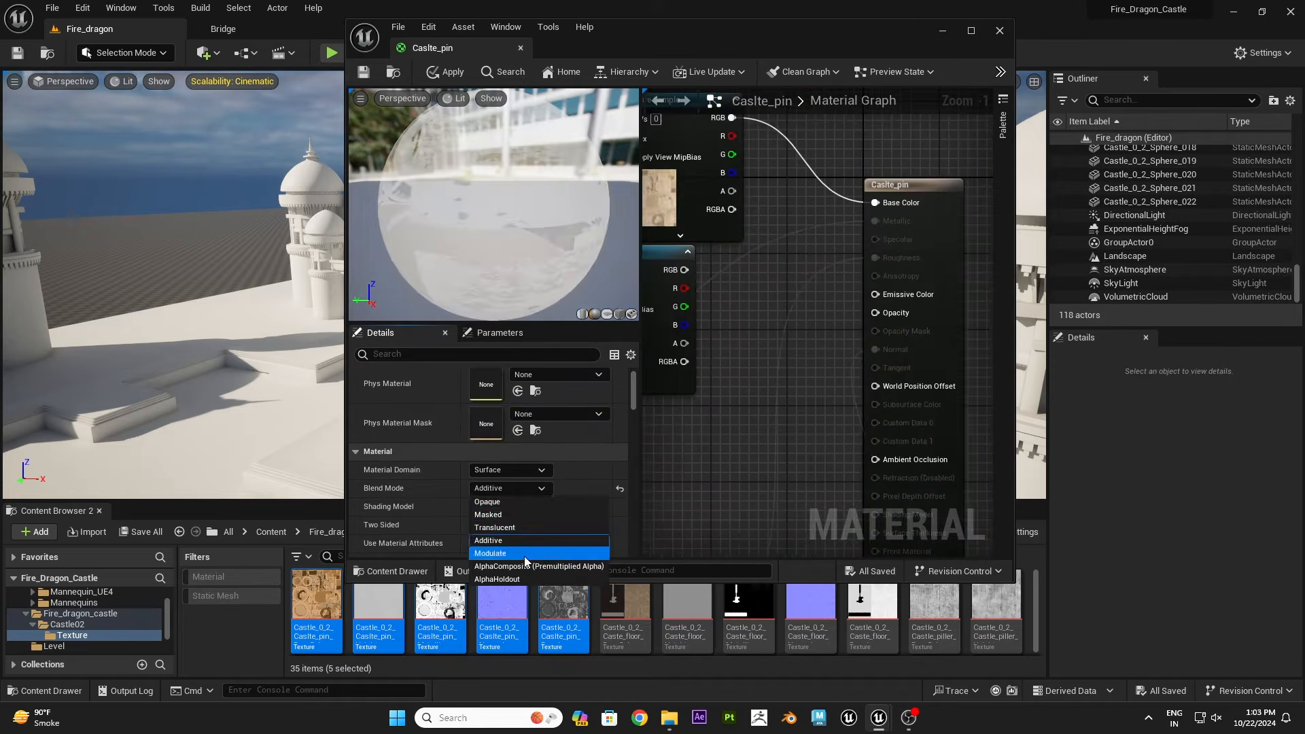
left_click(446, 71)
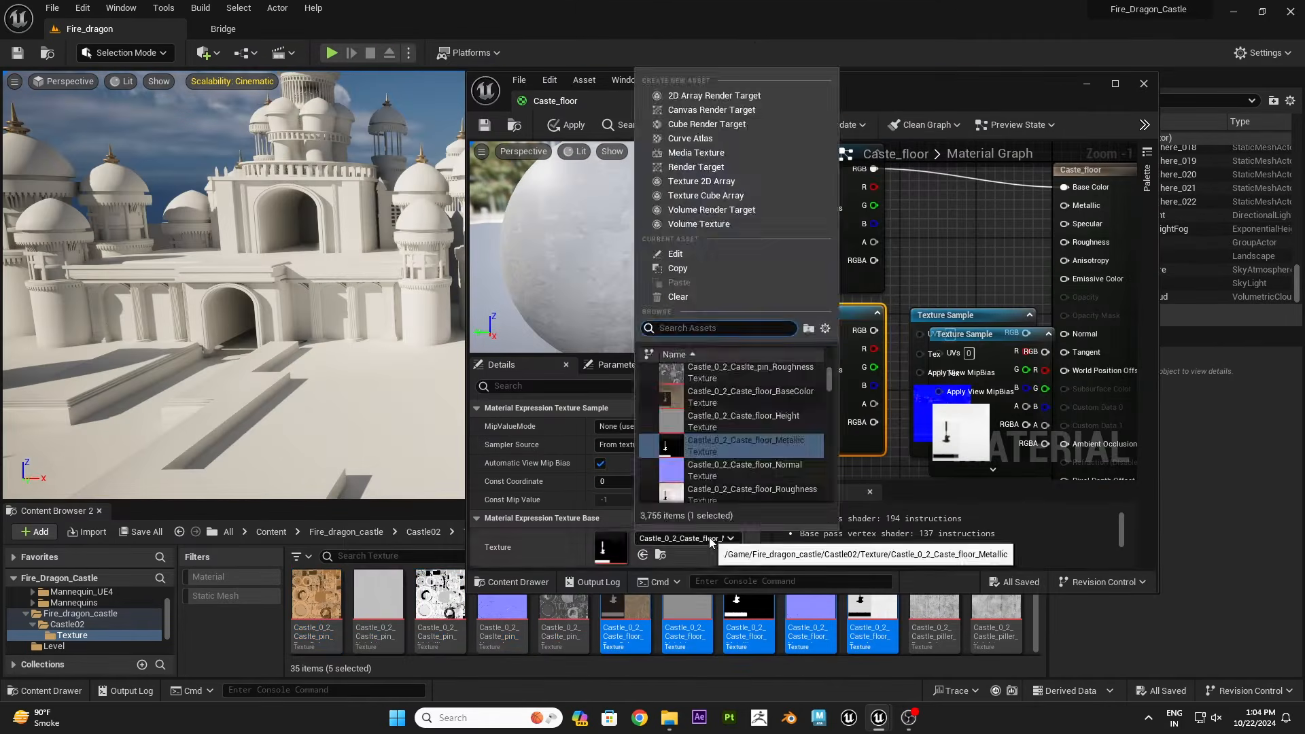
- Check the Caste_floor Metallic texture node and connect the Castle_piller roughness texture's red channel to Roughness
left_click(787, 540)
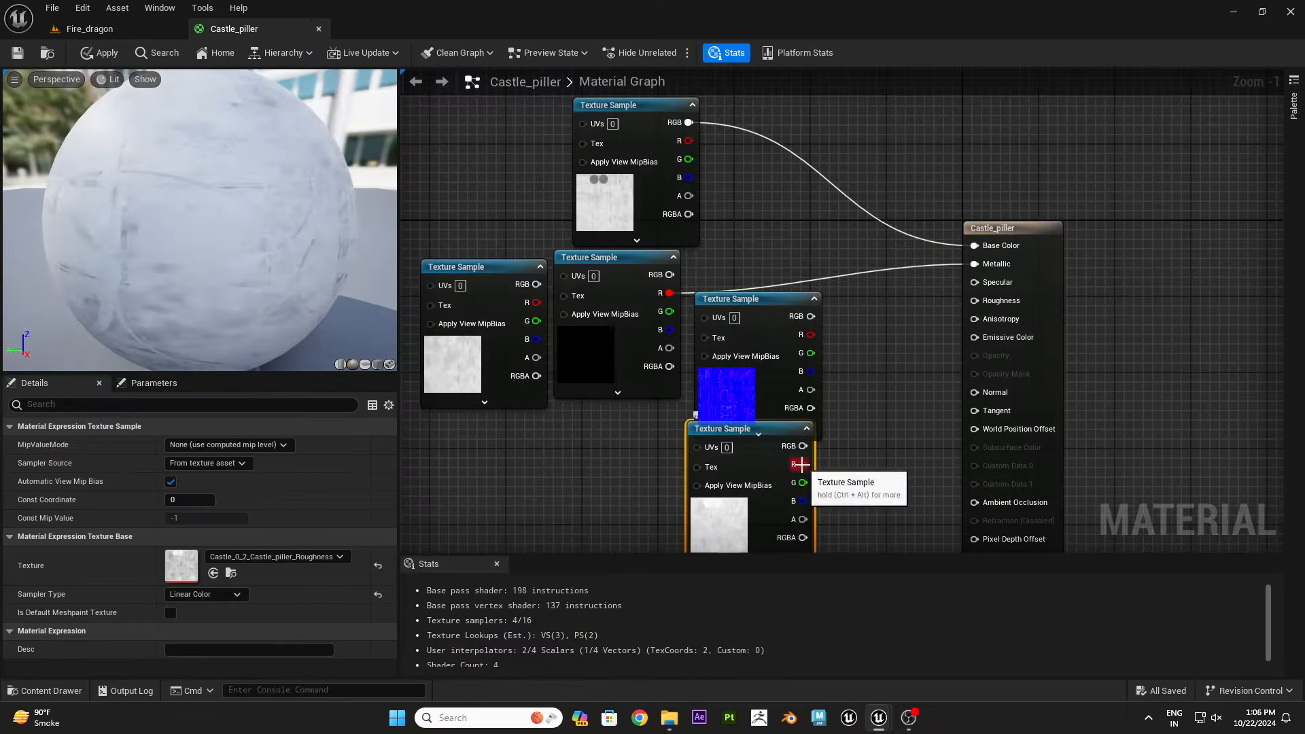
left_click_drag(799, 464, 974, 300)
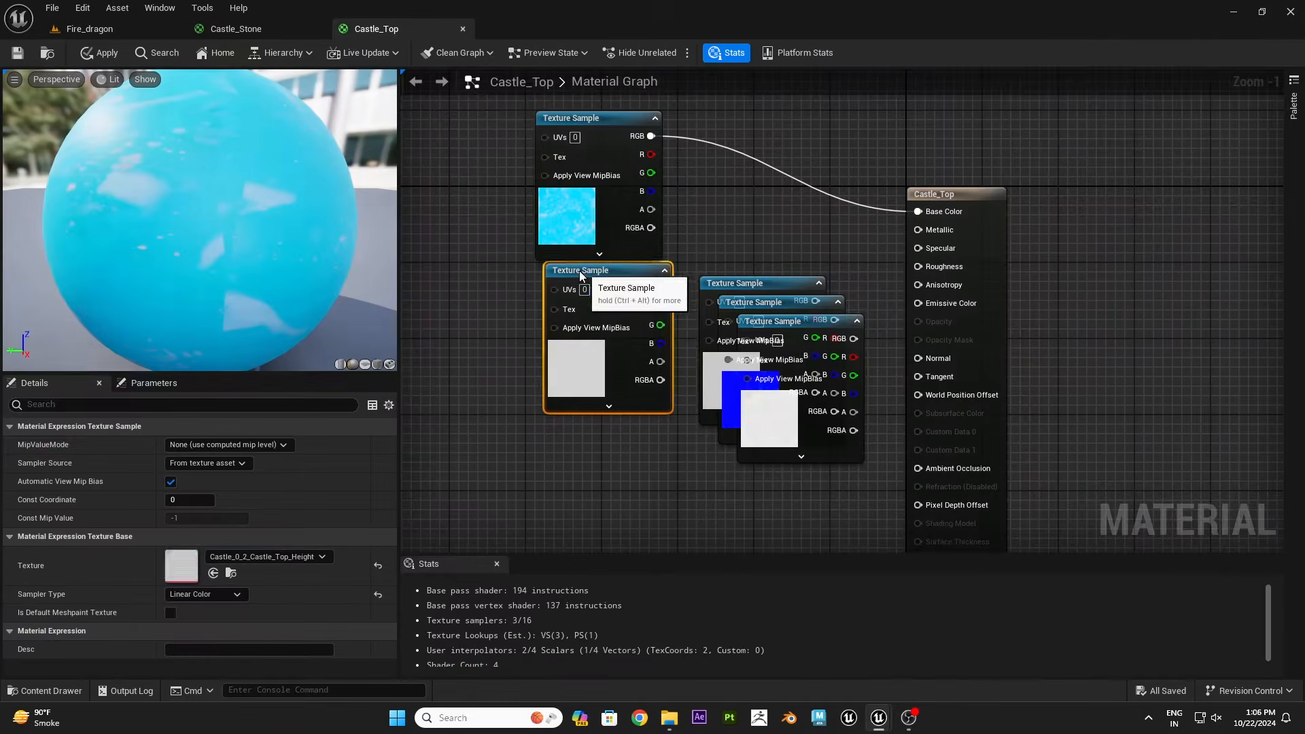
- Spread out the texture nodes in the Castle_Top material graph and connect the normal texture to Normal
left_click_drag(582, 277, 465, 279)
left_click_drag(690, 288, 758, 433)
left_click_drag(834, 319, 919, 361)
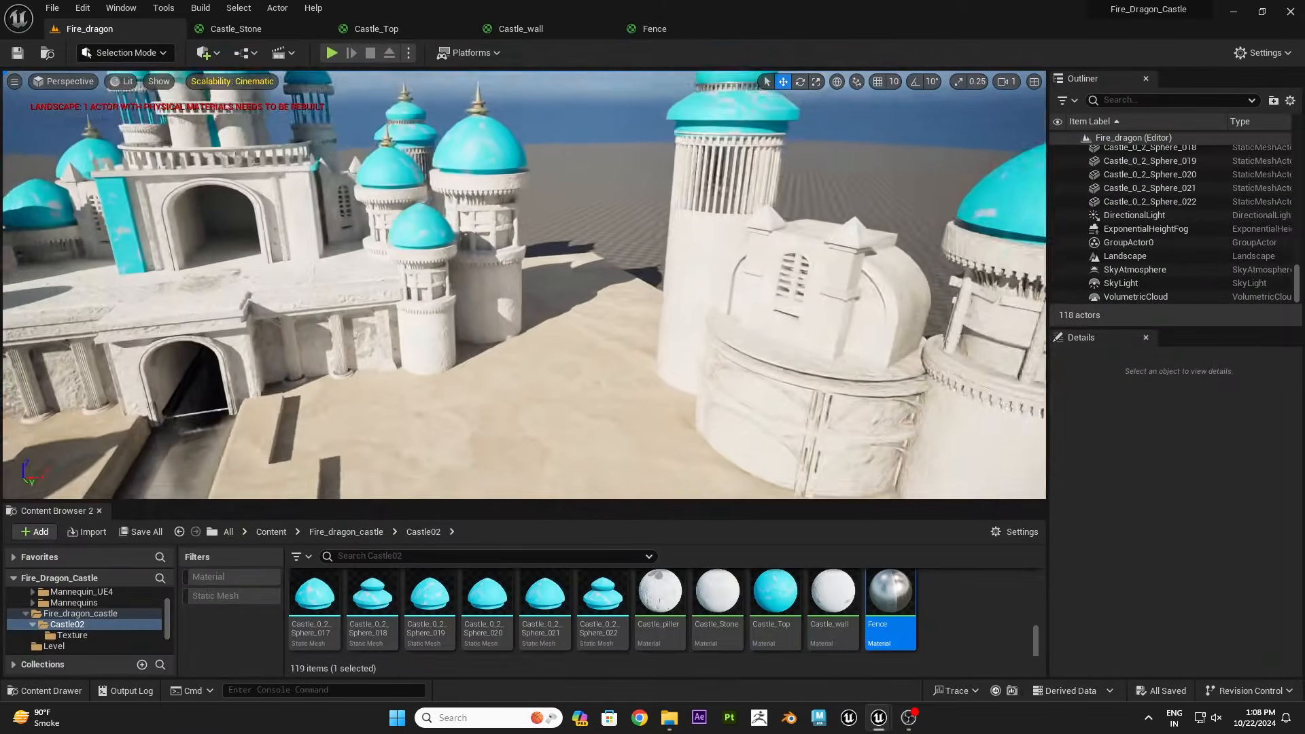
- Create a folder named Dragon inside Fire_dragon_castle
right_click_drag(524, 315, 659, 297)
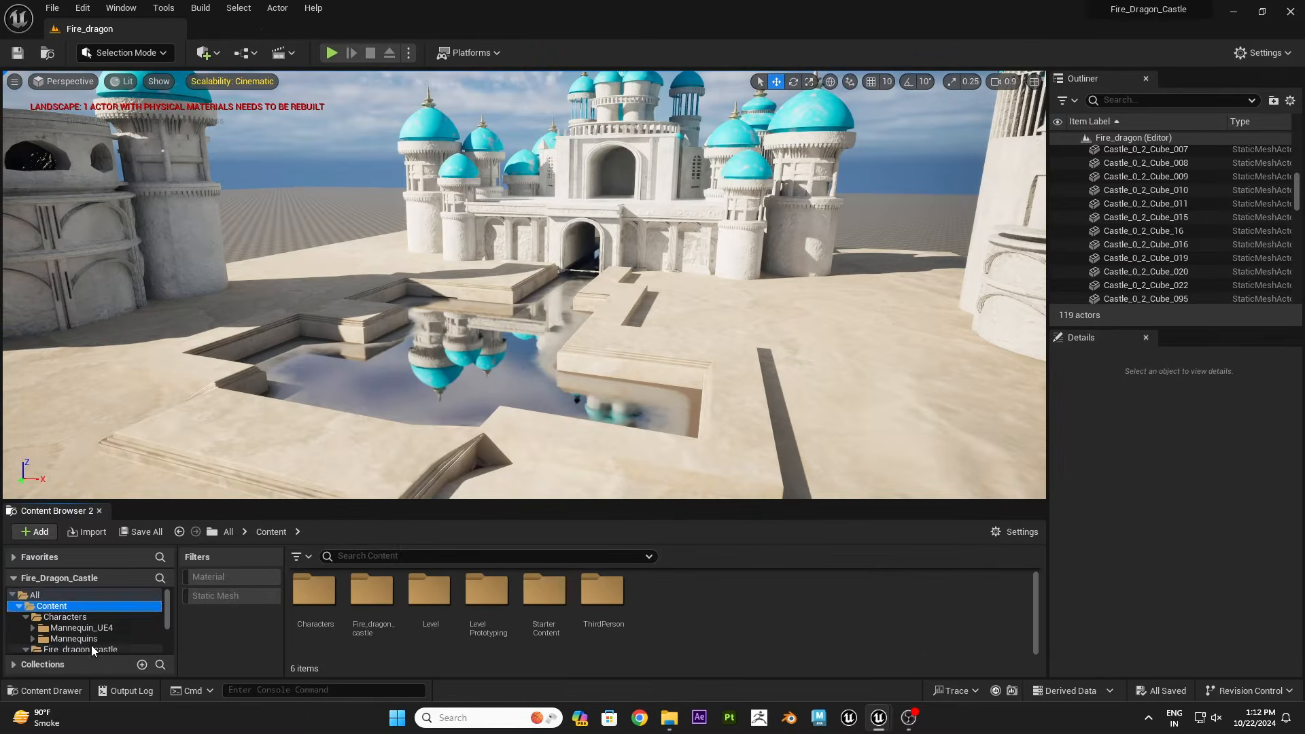
scroll(39, 623, "down", 2)
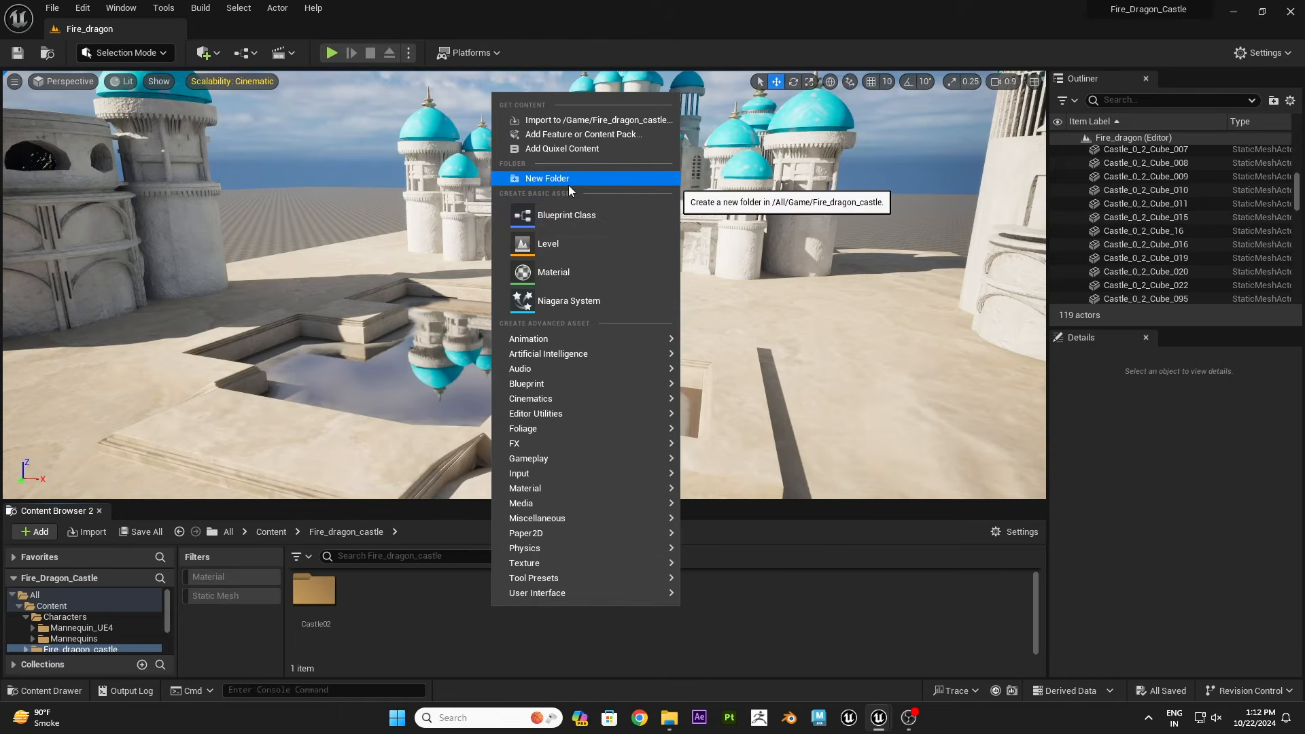
left_click(567, 181)
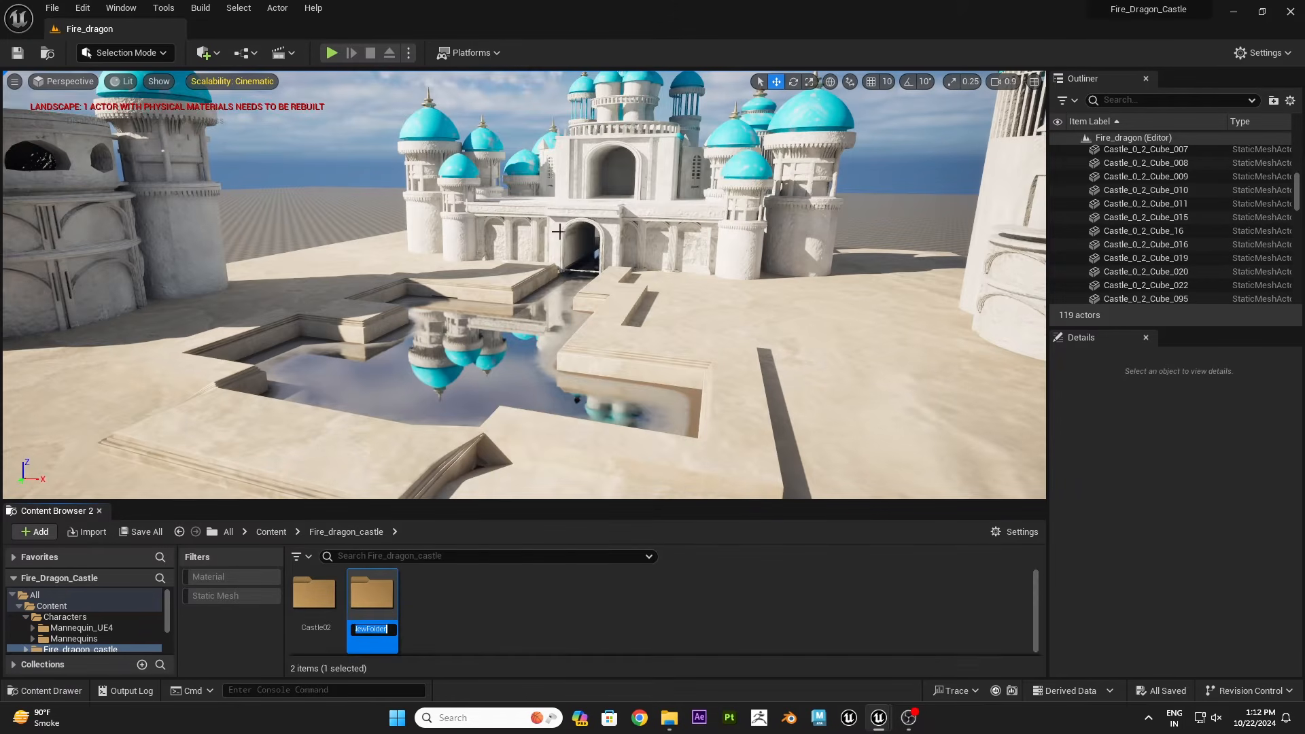
type("Dragon")
- Import the SKM_Dragon_animations file into the Dragon folder as a skeletal mesh with Import Animations enabled
left_click_drag(468, 222, 431, 626)
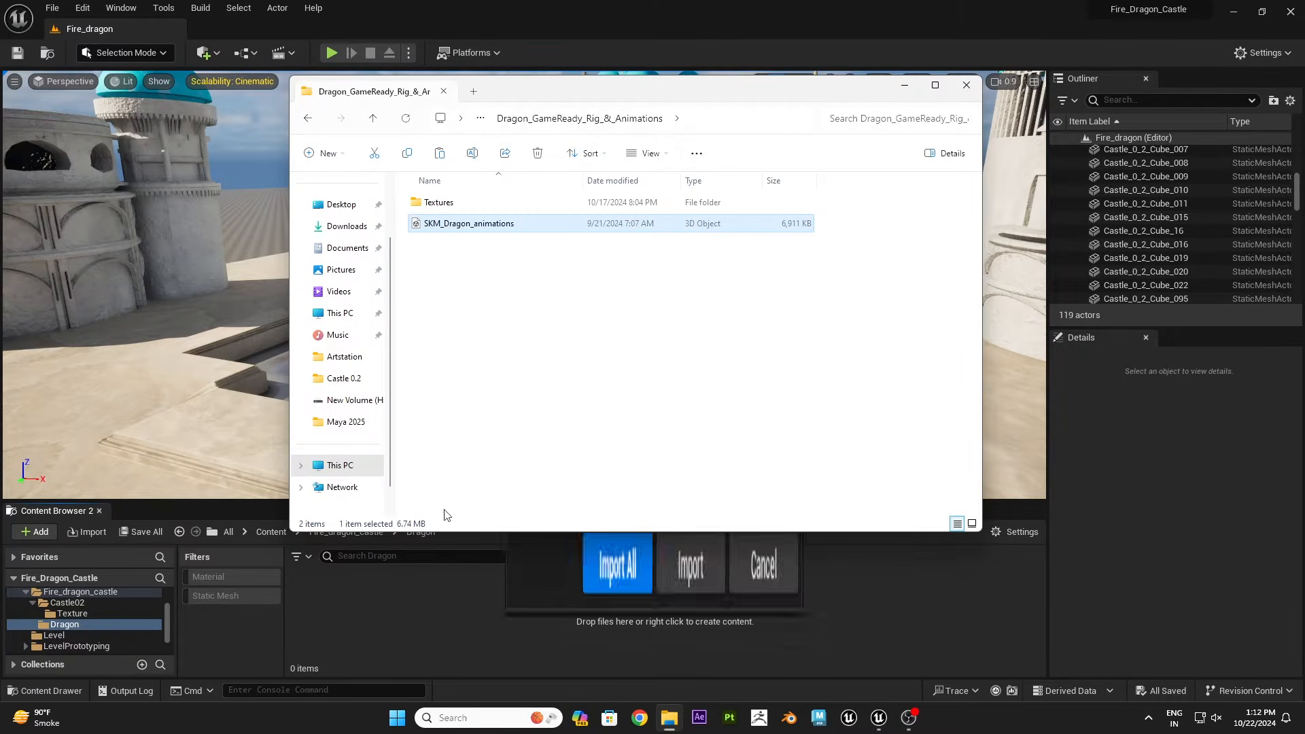
left_click(643, 590)
left_click(634, 319)
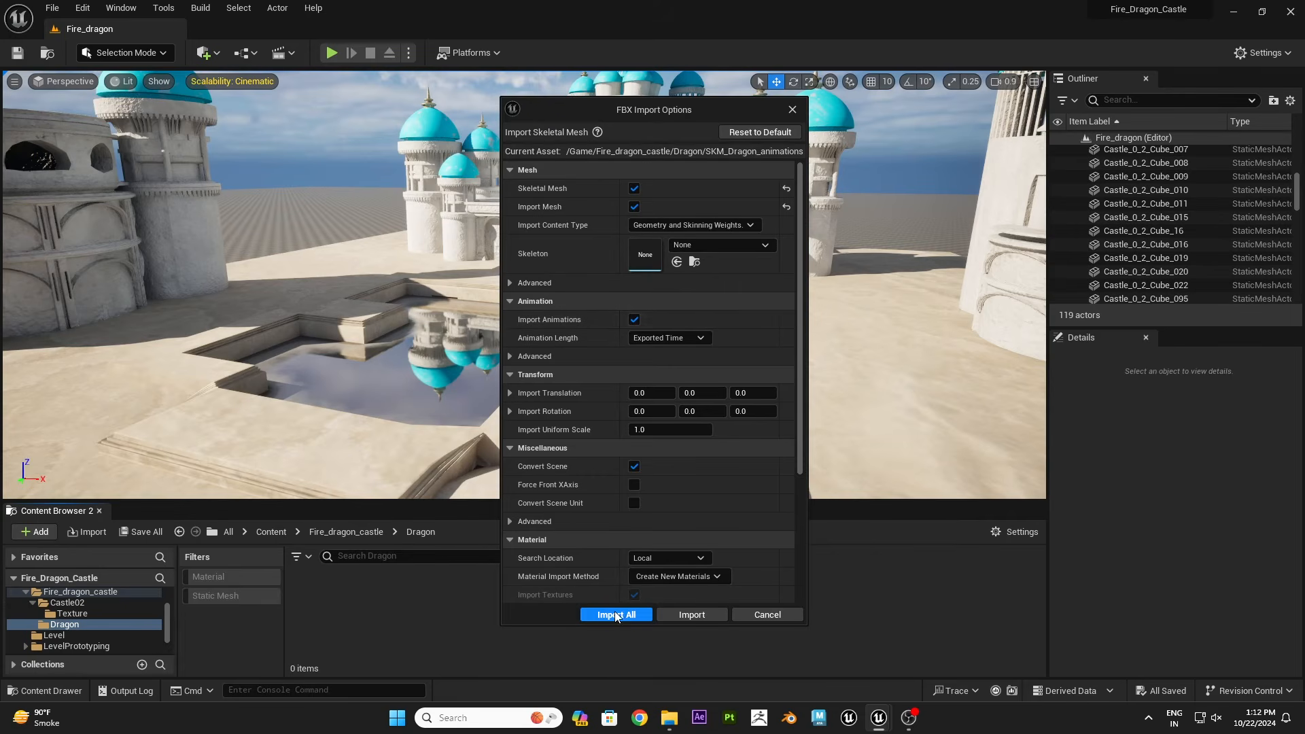
left_click(616, 614)
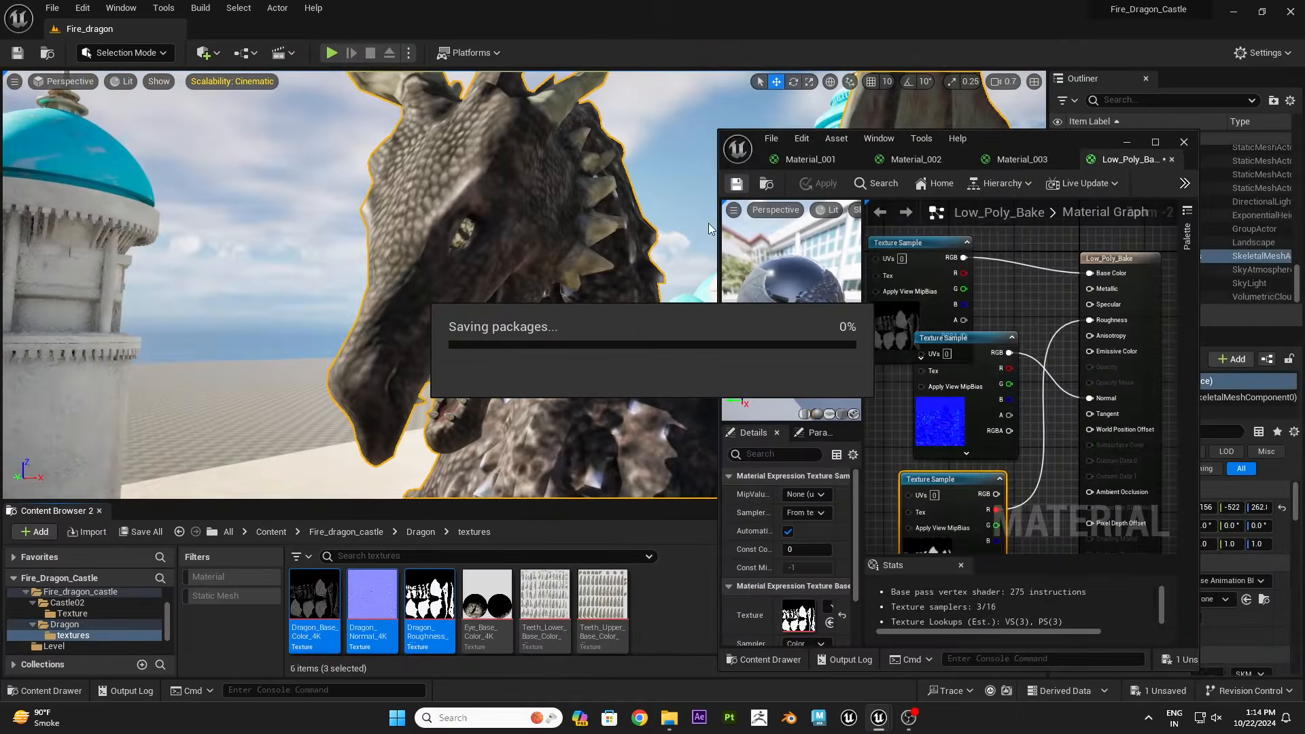
- Close the dragon's material editor and clear the dragon's selection in the level
key("s")
right_click_drag(629, 377, 680, 374)
left_click(1184, 142)
key("s")
right_click_drag(680, 272, 612, 289)
key("Escape")
key("w")
right_click_drag(714, 228, 707, 228)
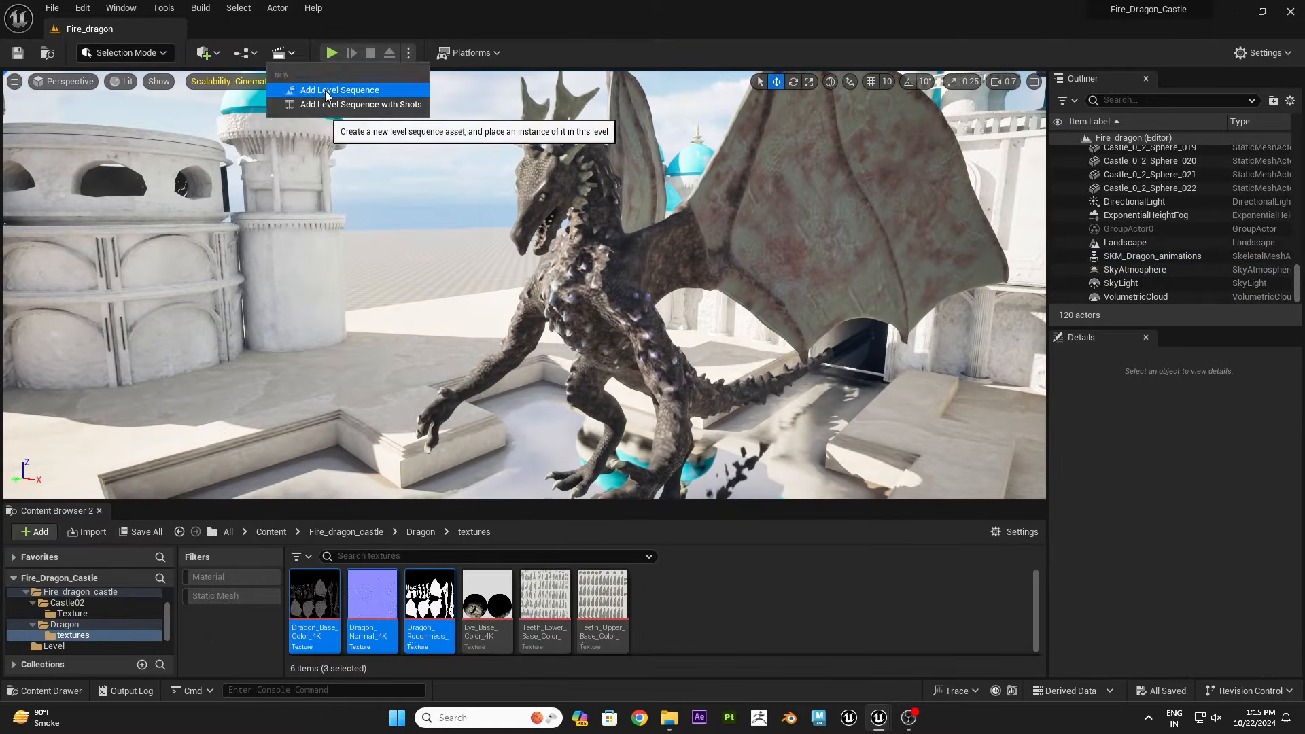
- Create the level sequence NewLevelSequence and add the SKM_Dragon_animations actor to it as a track
left_click(325, 90)
left_click(958, 561)
left_click(605, 287)
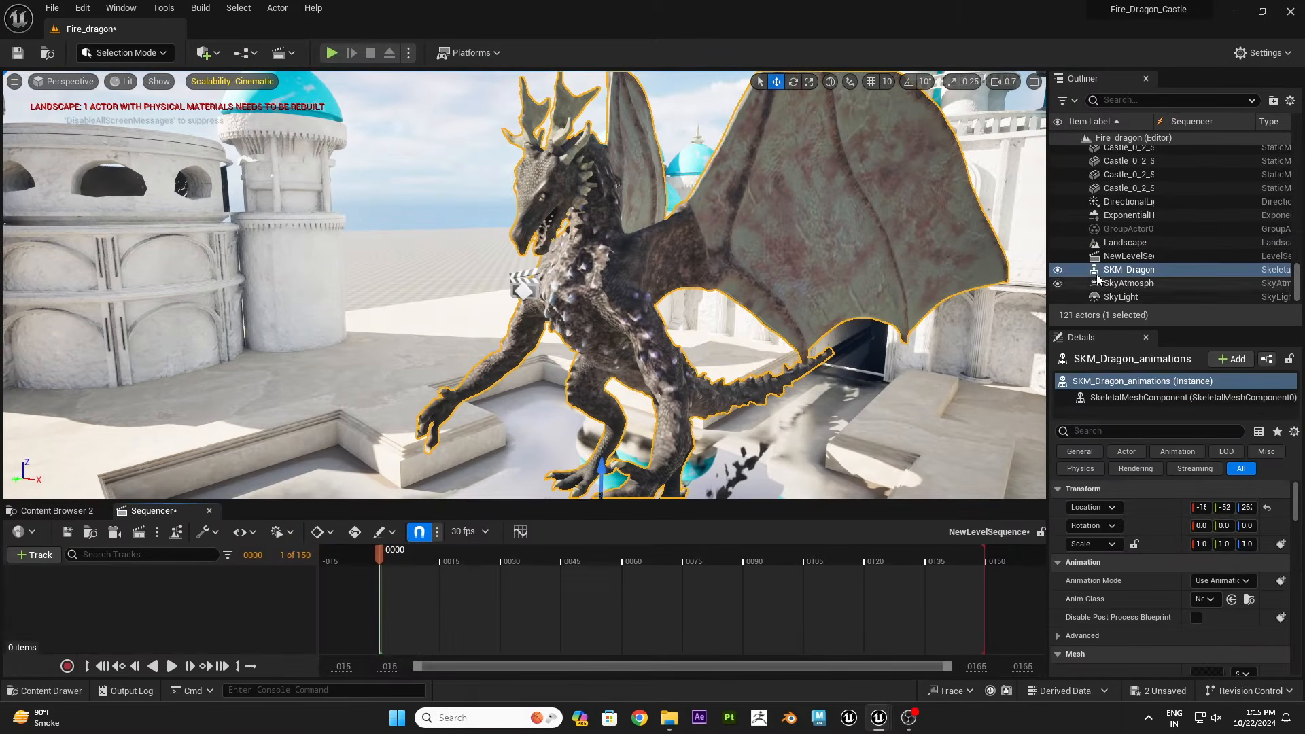
left_click_drag(240, 598, 238, 598)
- Assign the SKM_Dragon_animations_Anim_Fly animation to the dragon's animation track
key("s")
right_click_drag(356, 435, 458, 442)
key("a")
left_click(302, 592)
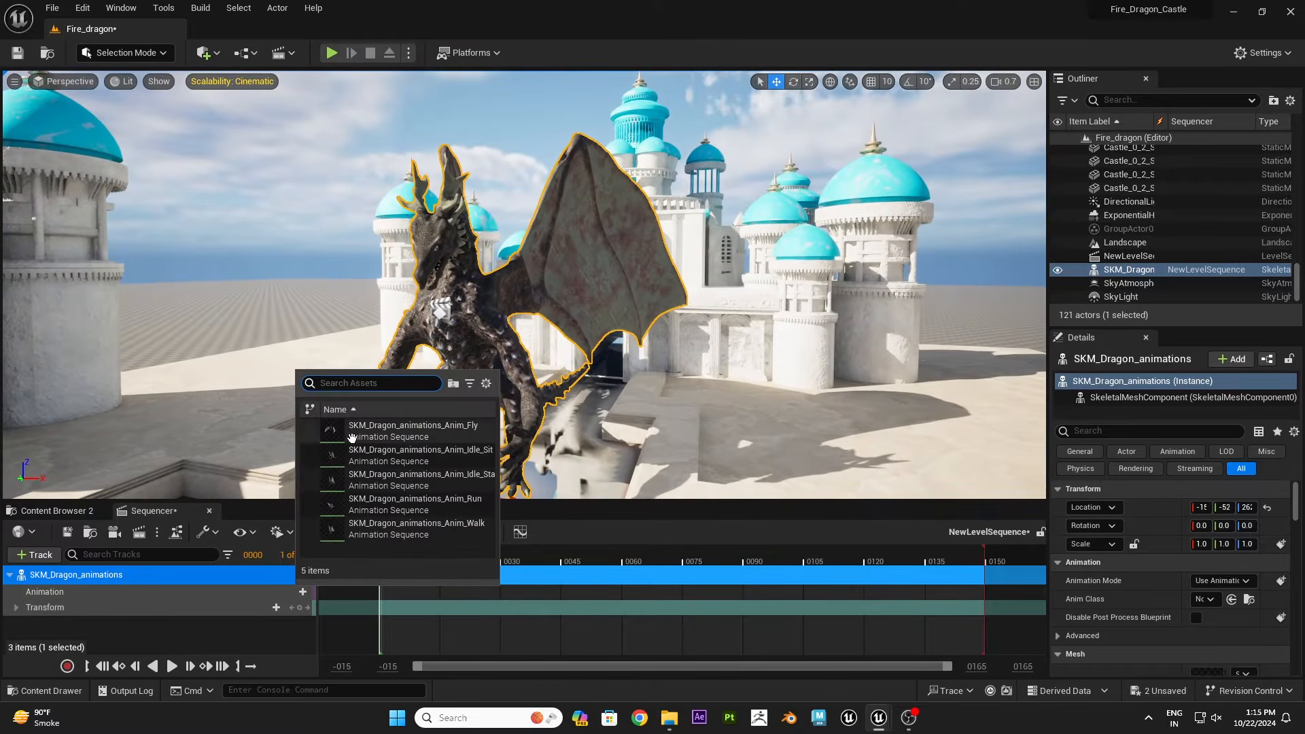
left_click(394, 425)
- Lower the flying dragon toward the pool in front of the castle
key("s")
scroll(510, 299, "up", 1)
right_click_drag(510, 285, 510, 303)
left_click(509, 303)
left_click_drag(487, 426, 487, 454)
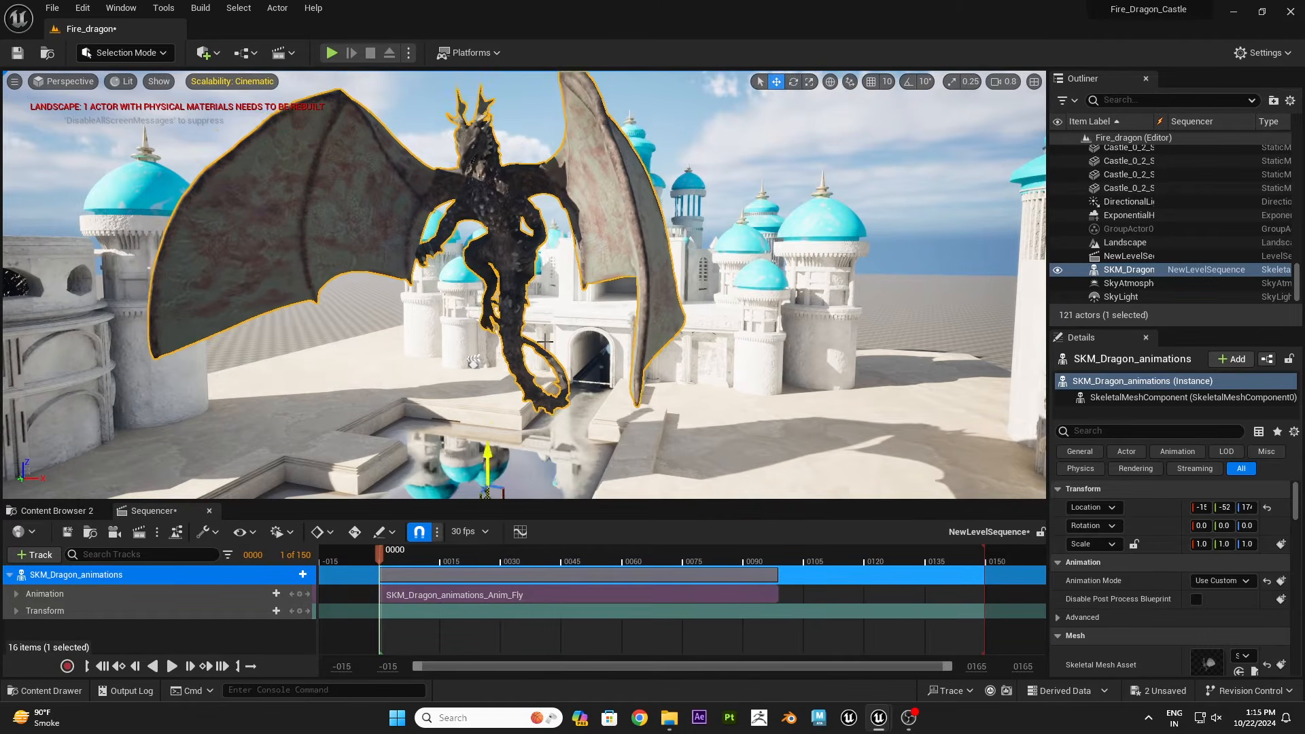
right_click_drag(555, 394, 554, 407)
key("s")
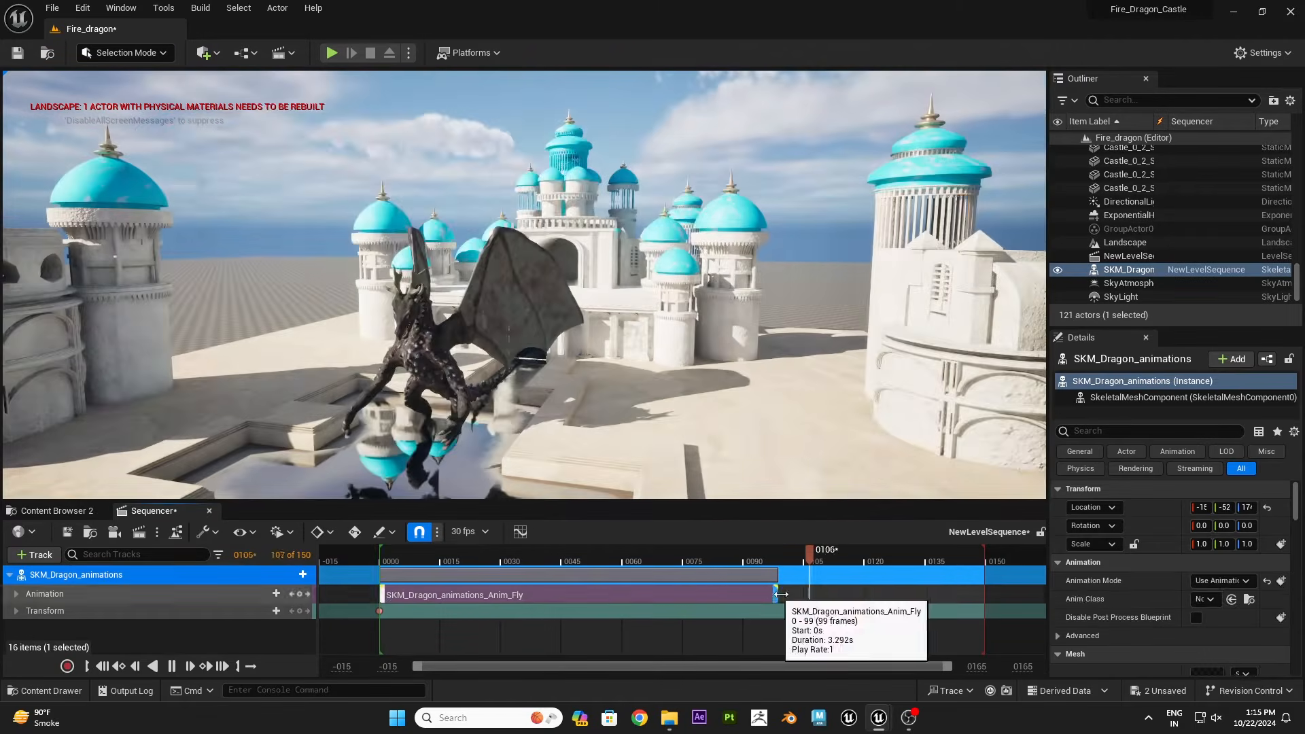
- Shrink the dragon uniformly to about 0.8 scale and lower it further over the pool
key("space")
key("space")
left_click_drag(426, 417, 425, 432)
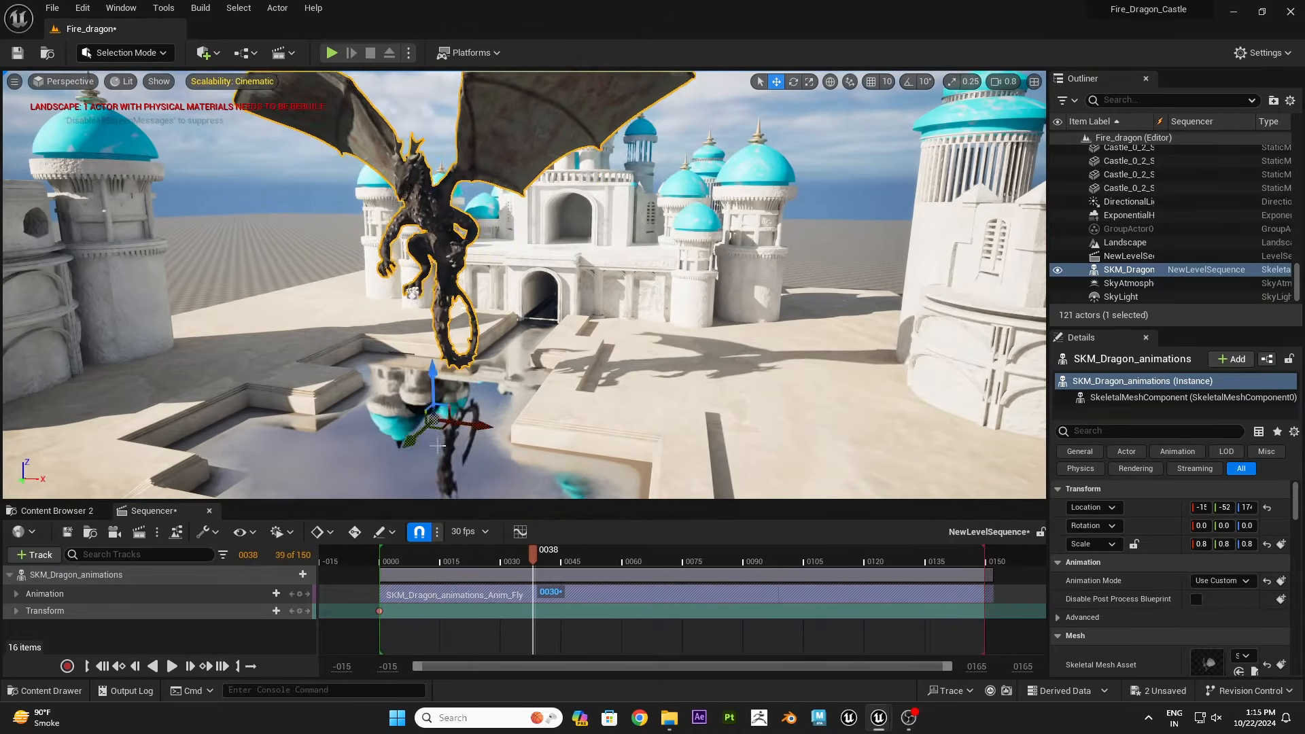
left_click_drag(435, 374, 422, 429)
- Delete the dragon's transform keyframe at frame 0 and play the sequence
left_click(381, 562)
left_click(379, 611)
key("Delete")
left_click(102, 575)
key("r")
key("space")
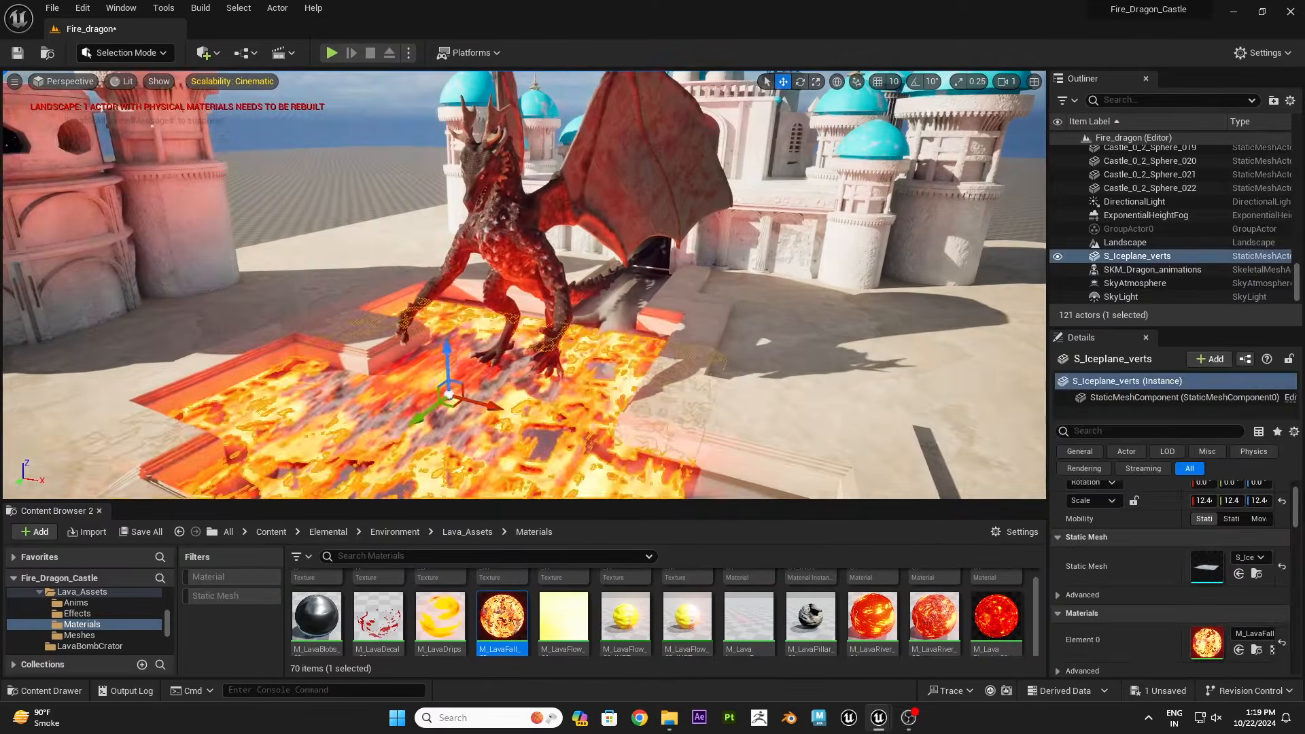
- Try the M_LavaRiver material on the castle's floor plane and undo it
left_click_drag(871, 615, 519, 439)
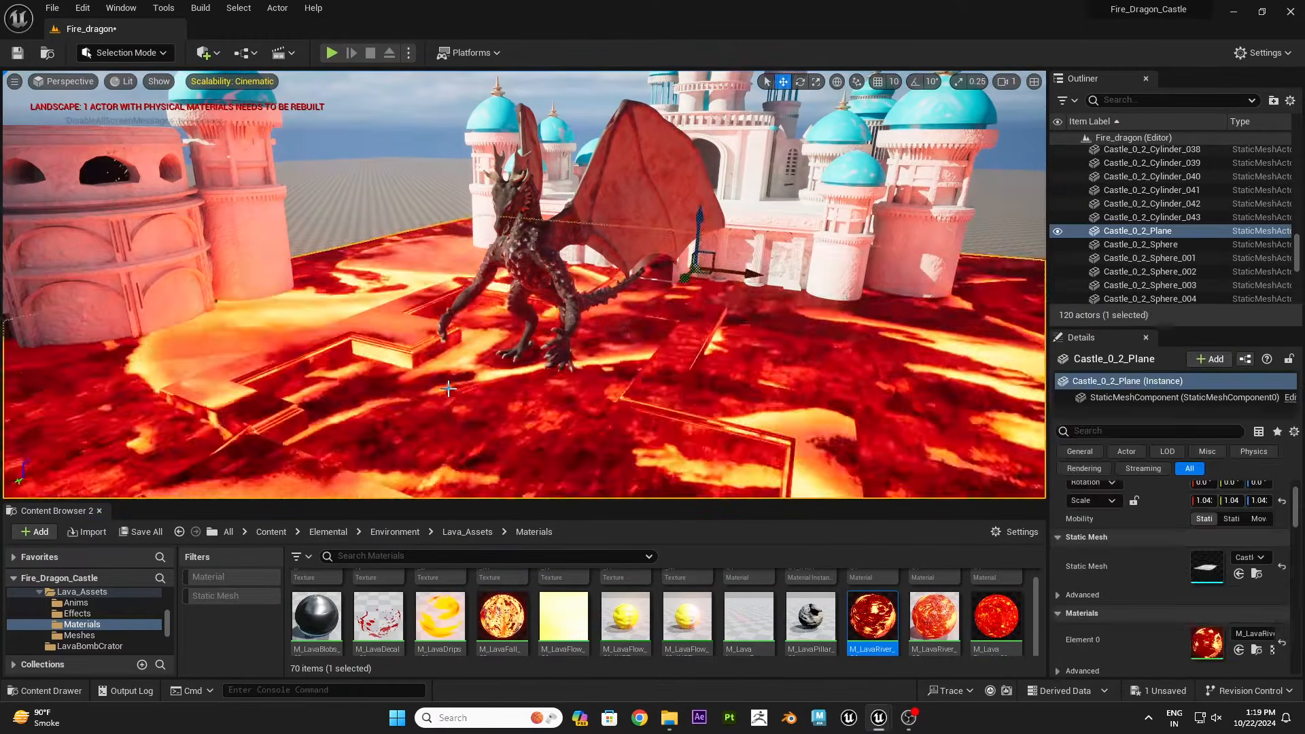
key("ctrl+z")
- Add a Plane shape to the level for the pool in front of the castle
left_click(203, 52)
mouse_move(272, 200)
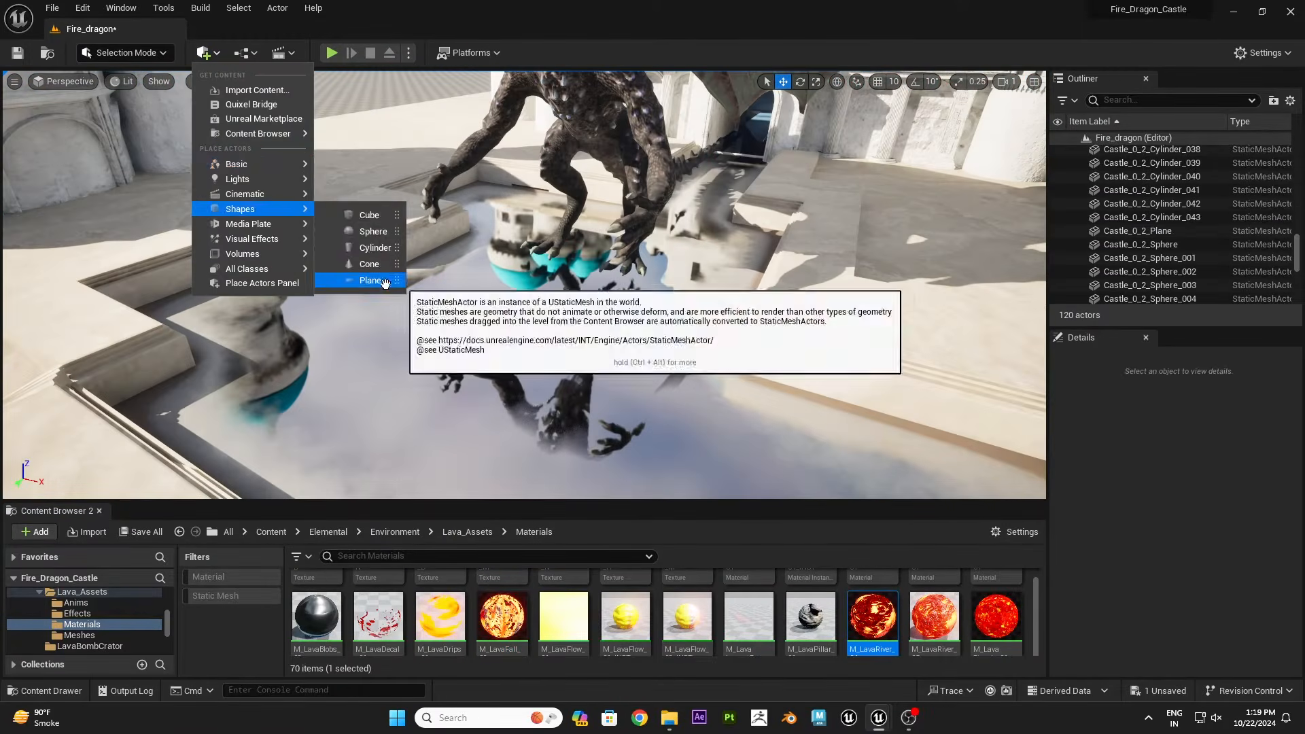
left_click(378, 283)
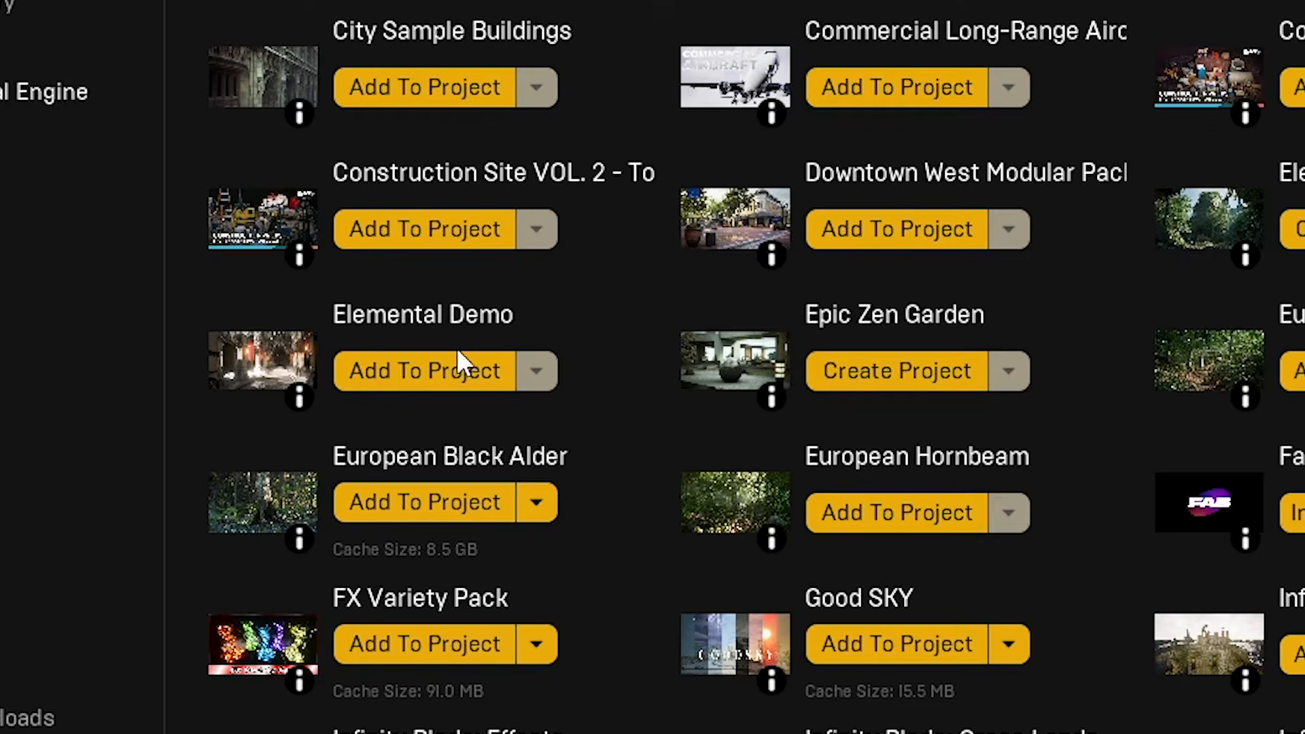
left_click(564, 350)
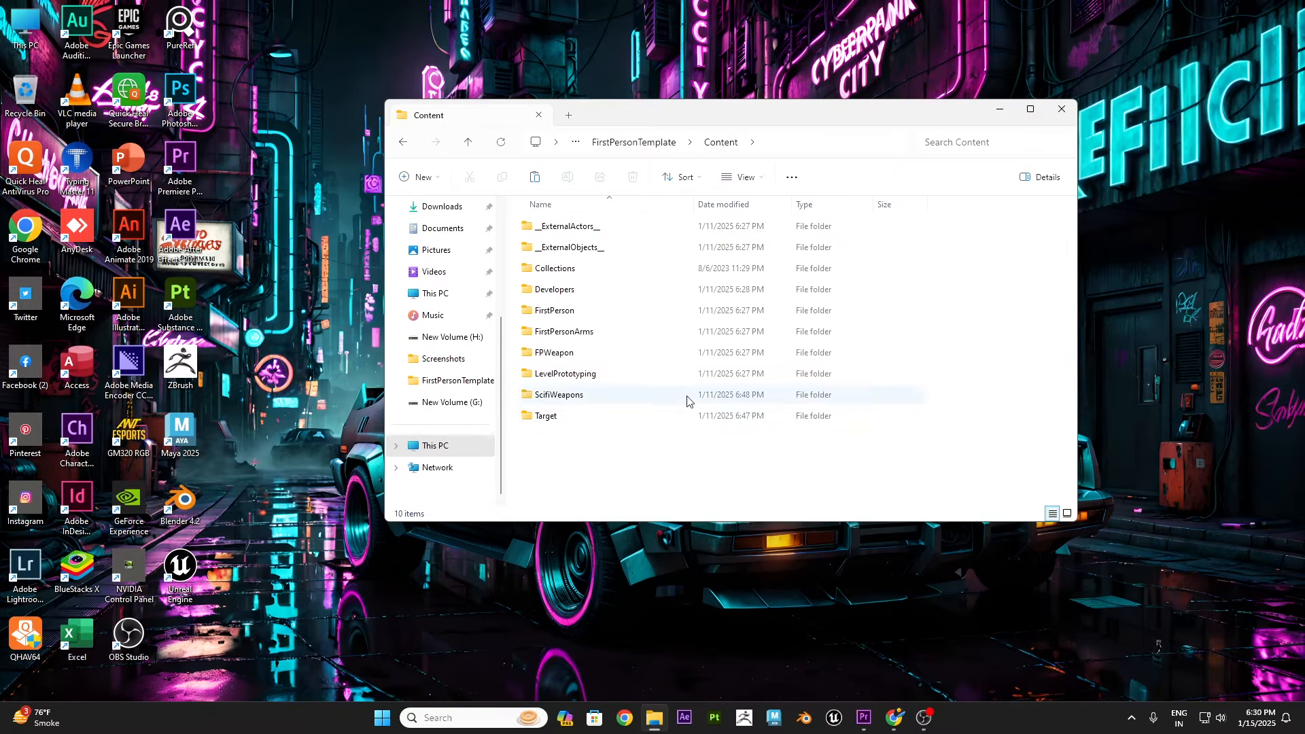
left_click_drag(628, 180, 664, 212)
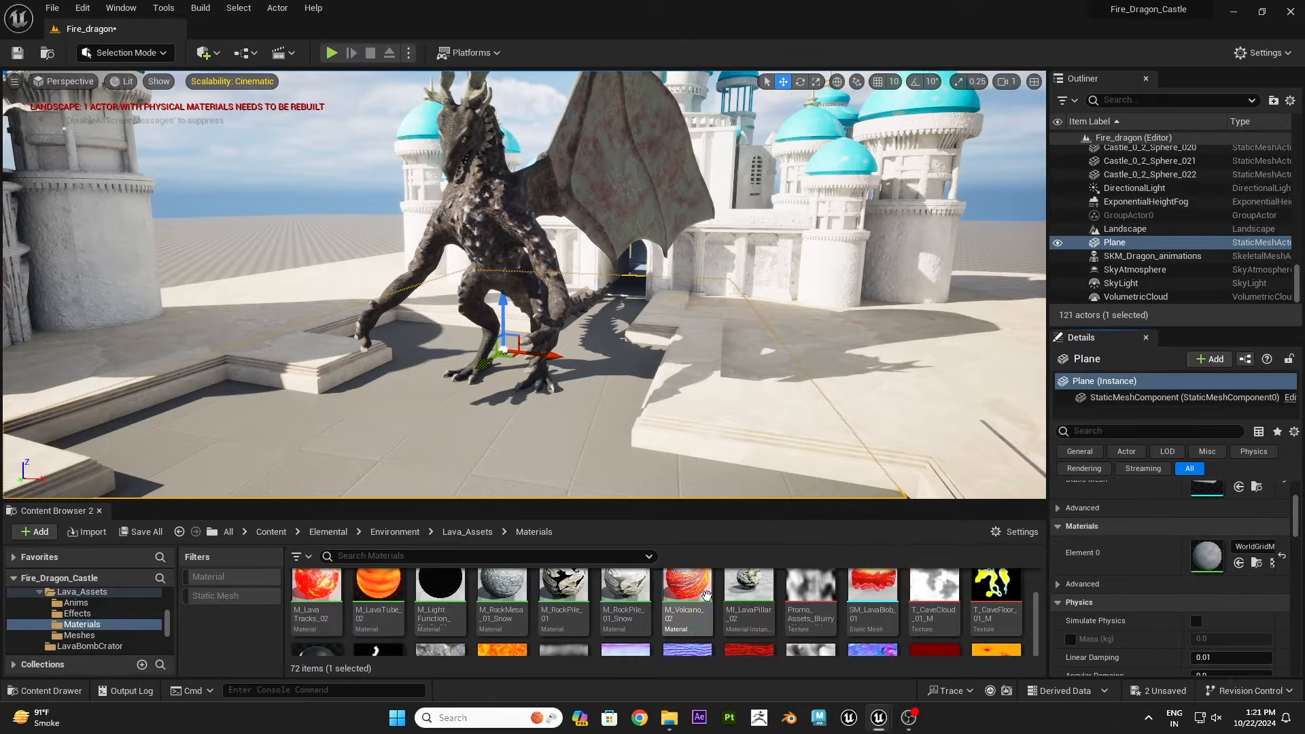
- Apply the M_Volcano_02 material to the new plane under the dragon
left_click_drag(687, 598, 516, 407)
right_click_drag(541, 326, 530, 381)
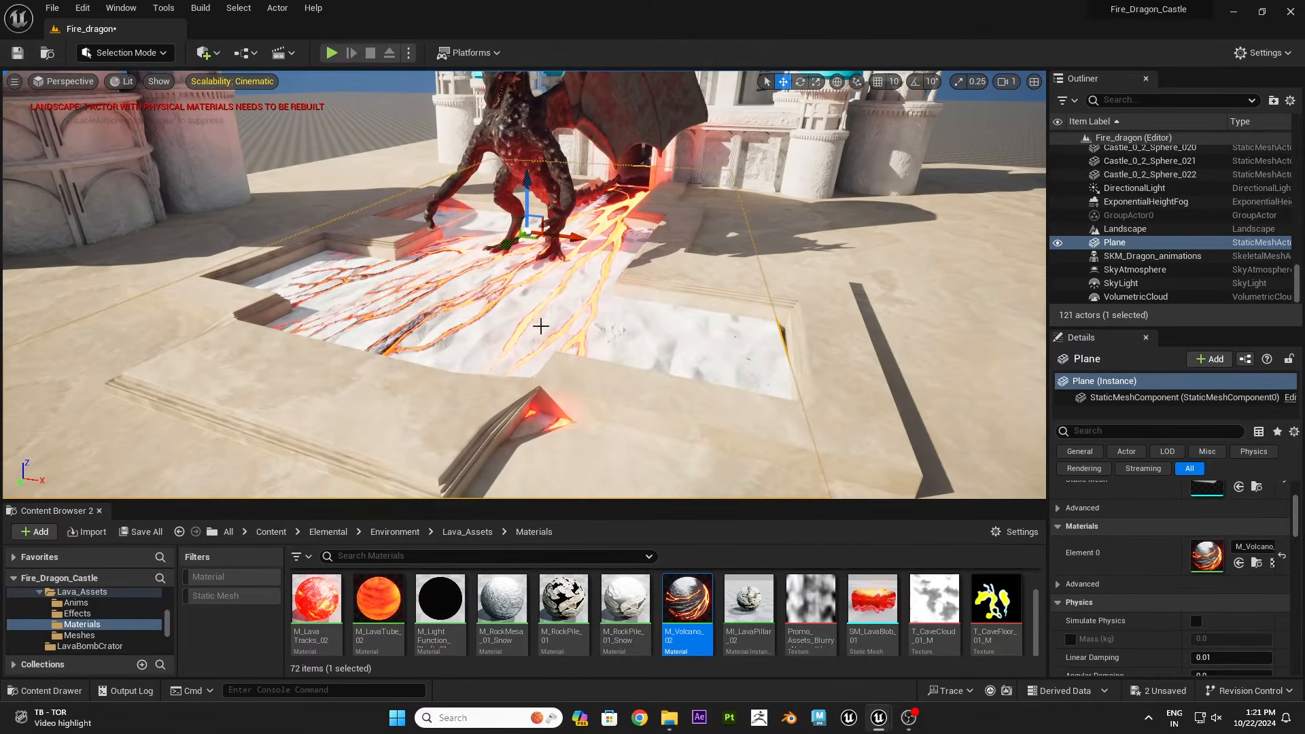
right_click_drag(547, 194, 530, 231)
key("Escape")
left_click(544, 380)
mouse_move(543, 381)
right_mouse_down()
mouse_move(544, 326)
mouse_move(544, 367)
right_mouse_up()
- Undo the last change to the lava plane and reposition it in the castle's pool
key("r")
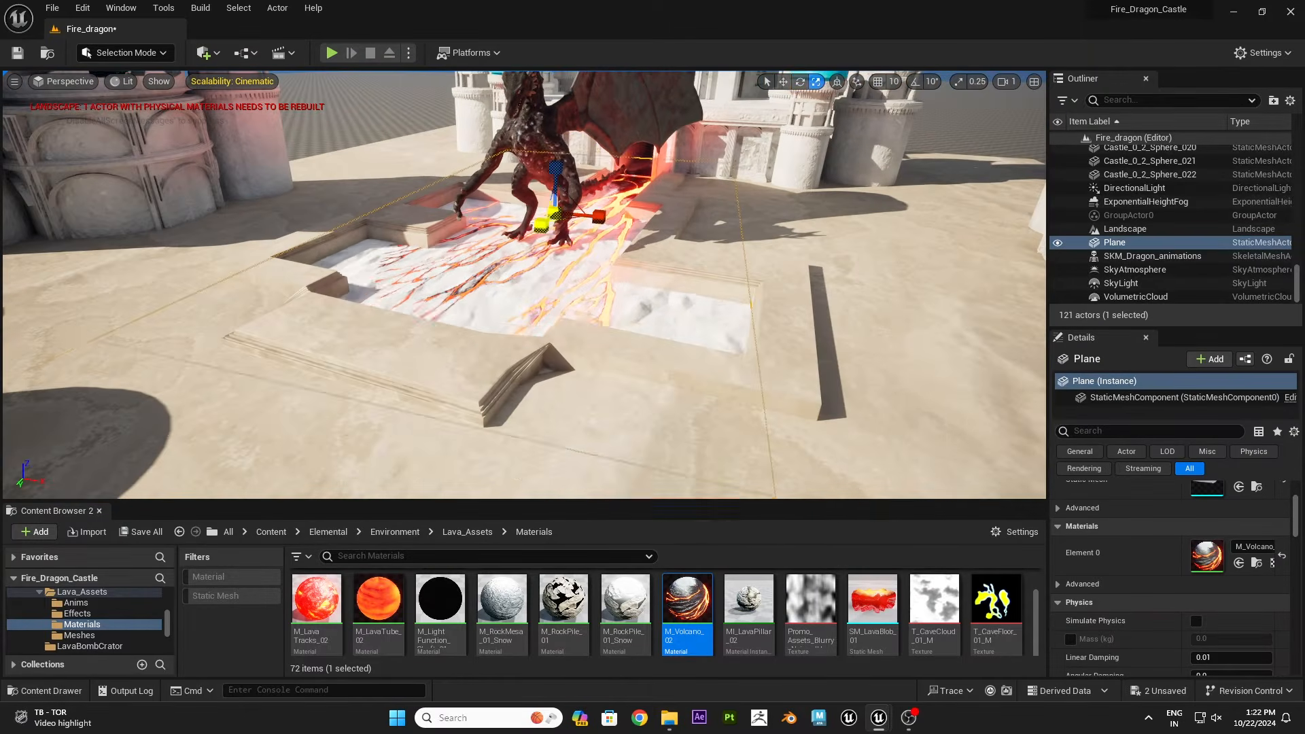
key("ctrl+z")
right_click_drag(611, 231, 605, 211)
key("w")
left_click_drag(563, 264, 530, 289)
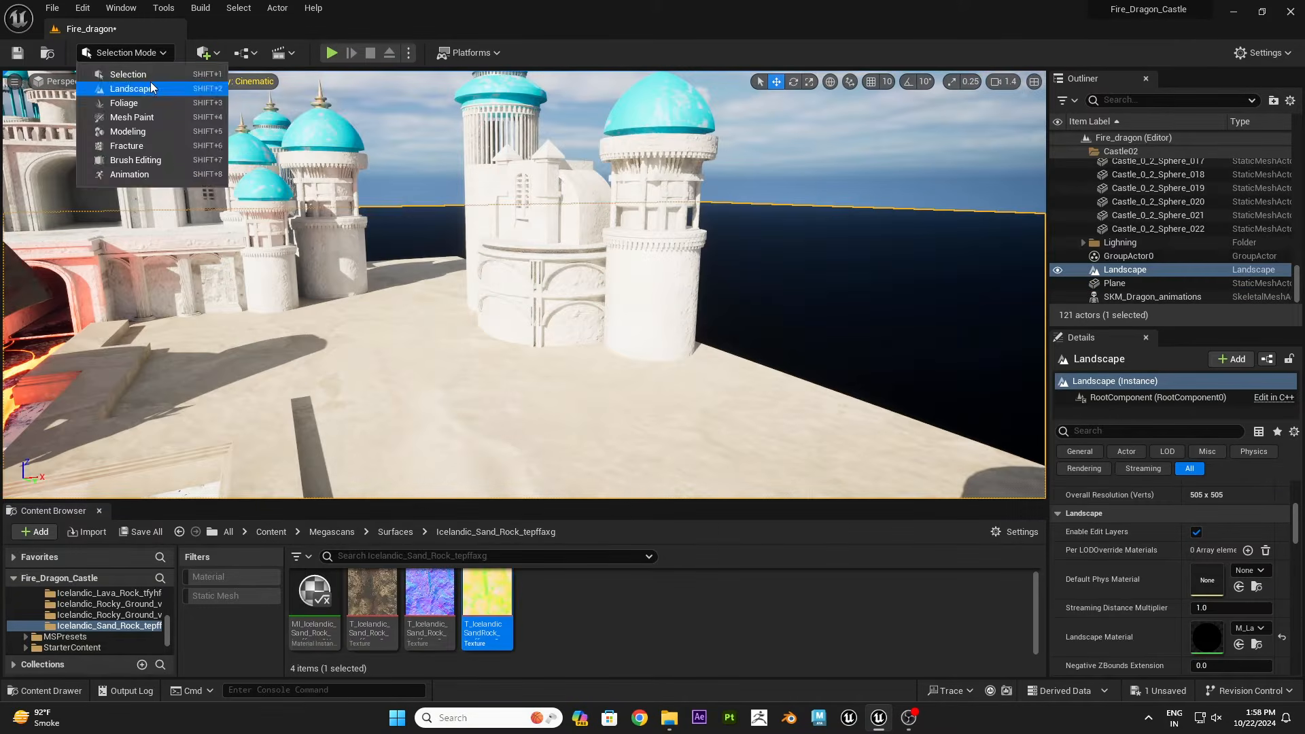
- Switch to landscape painting and create layer info objects for layers A through E in Fire_dragon_sharedassets
left_click(129, 87)
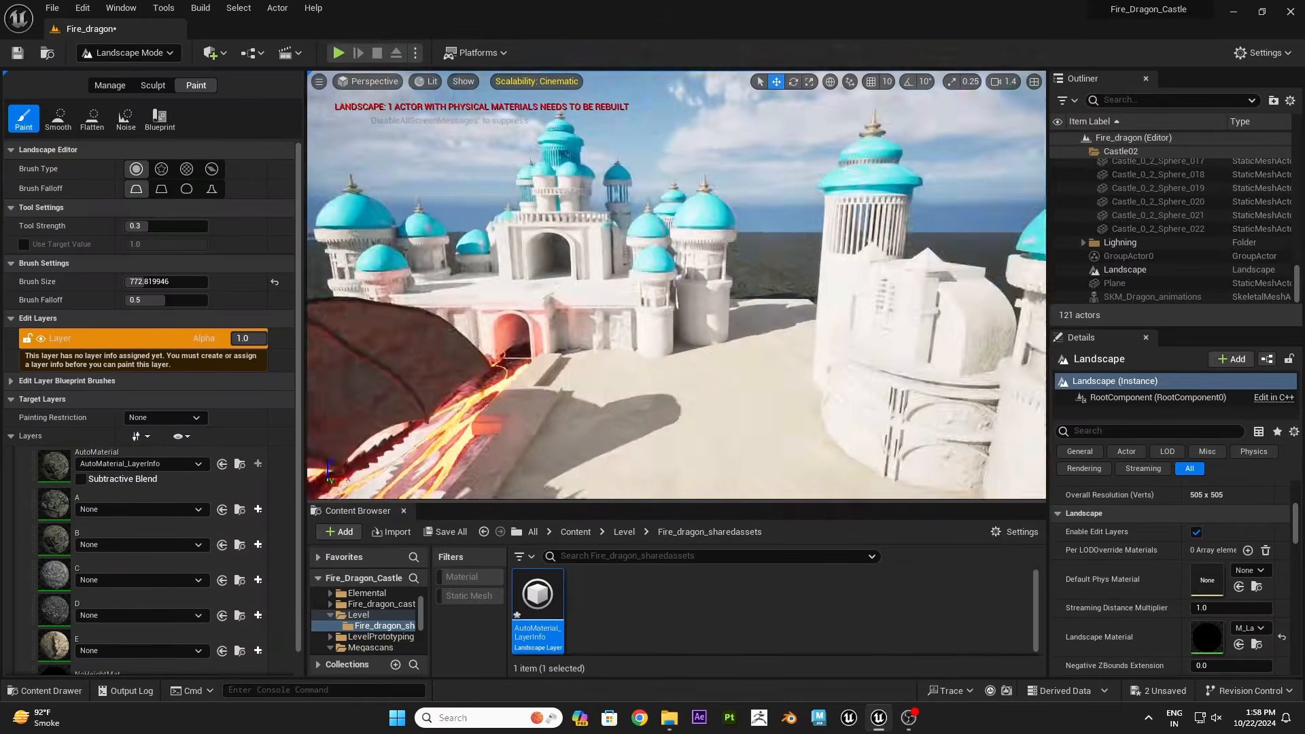
right_click_drag(676, 286, 843, 302)
left_click(257, 509)
left_click(257, 550)
left_click(300, 573)
left_click(259, 591)
left_click(299, 613)
left_click(258, 632)
left_click(299, 651)
scroll(265, 635, "down", 2)
left_click(258, 629)
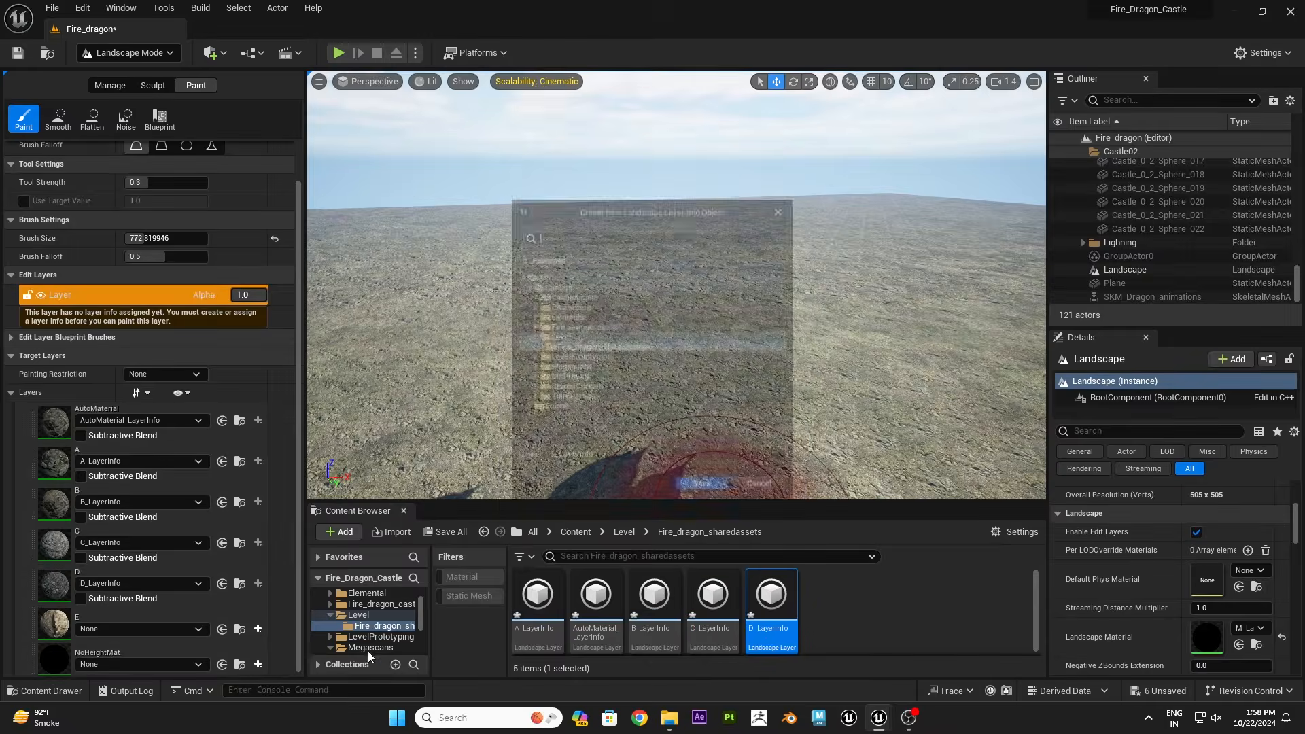
left_click(320, 649)
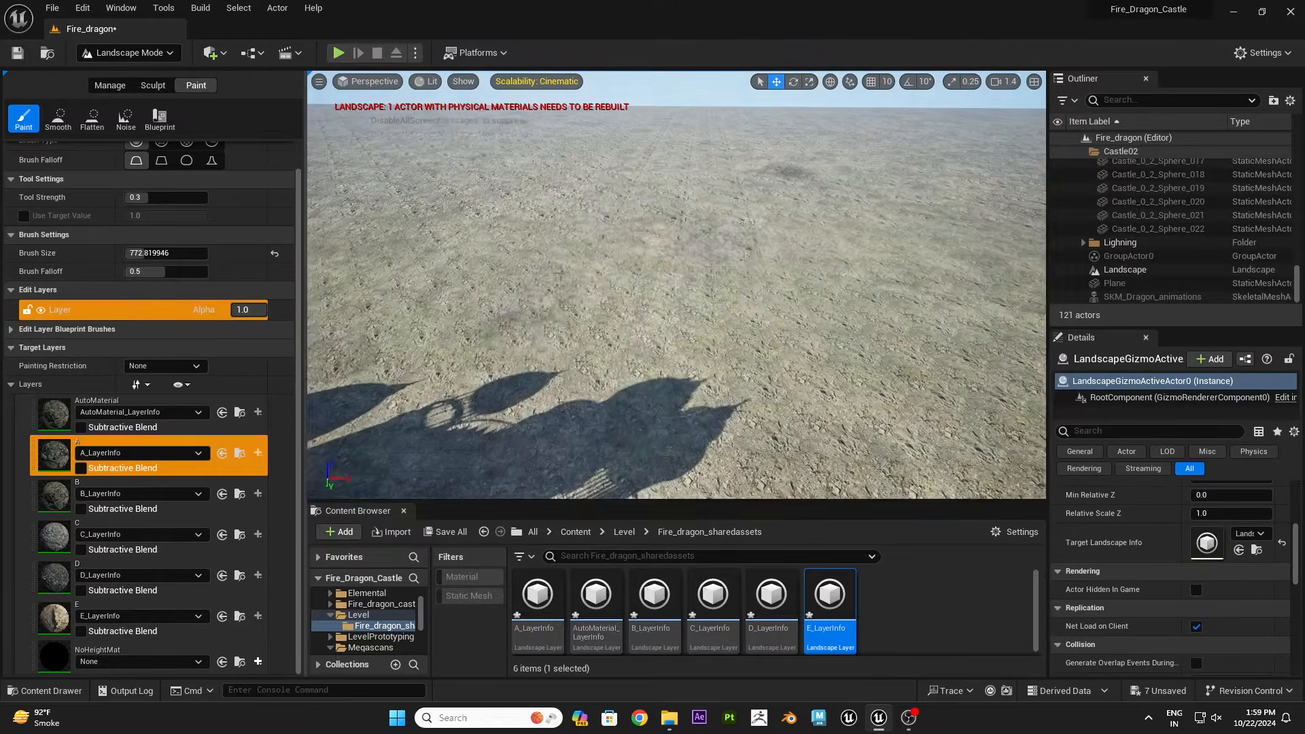
- Try landscape layer B for painting and undo the last change
mouse_move(680, 285)
right_mouse_down()
mouse_move(721, 326)
mouse_move(680, 367)
right_mouse_up()
left_click(178, 484)
key("ctrl+z")
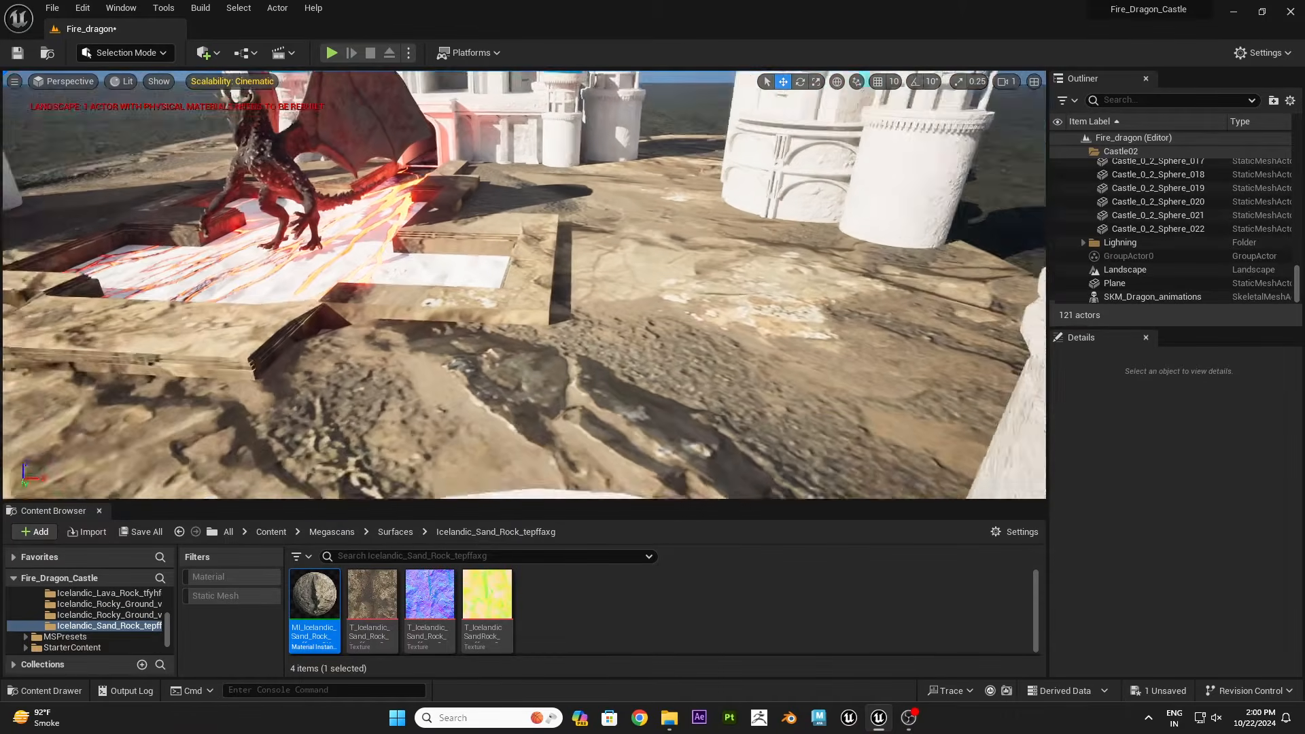
right_click_drag(523, 285, 435, 332)
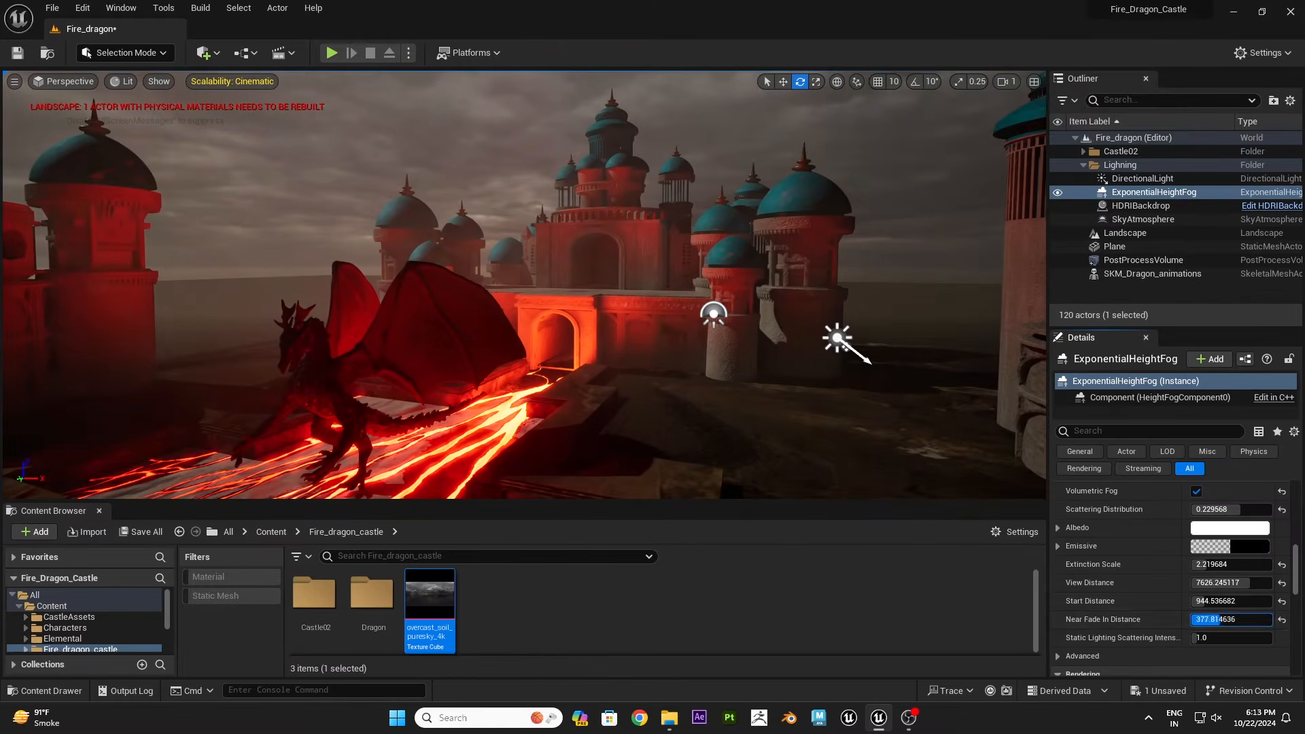
- Set the ExponentialHeightFog's volumetric fog albedo to a light blue
scroll(1147, 612, "down", 2)
scroll(1148, 612, "up", 5)
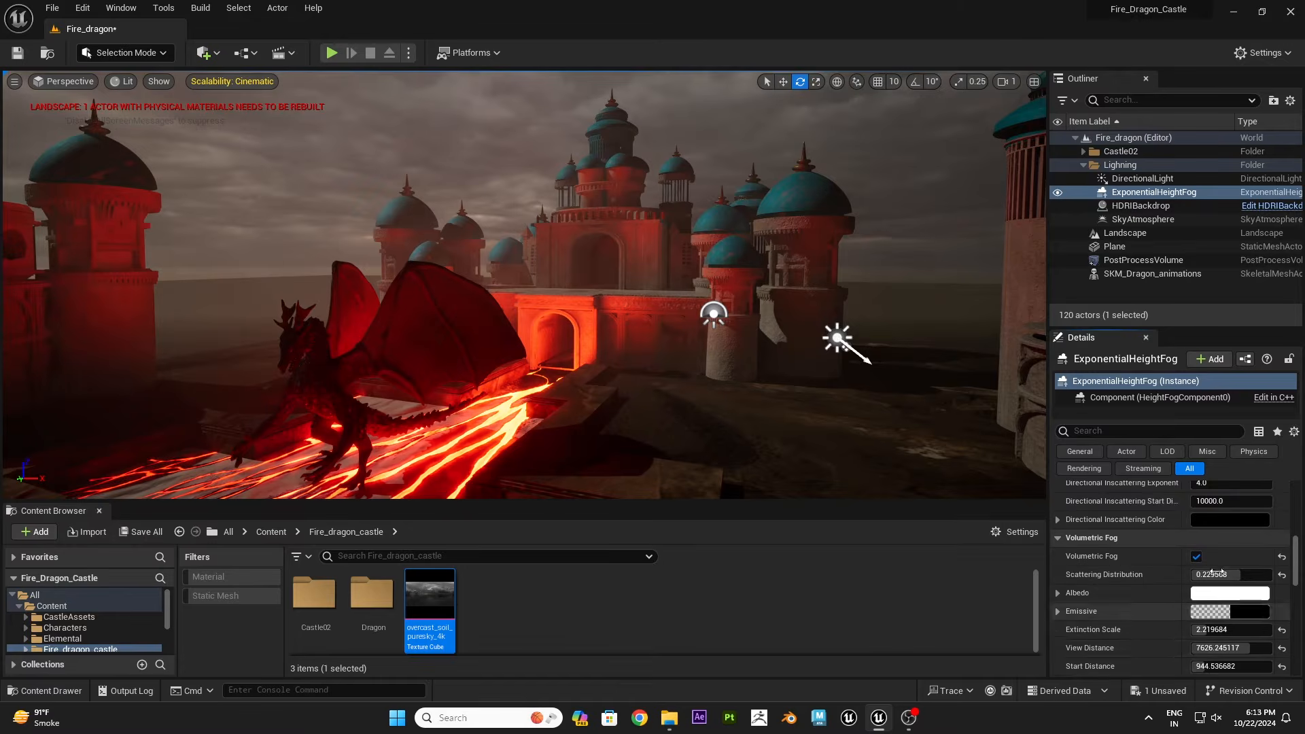
left_click(1219, 593)
left_click_drag(965, 443, 960, 431)
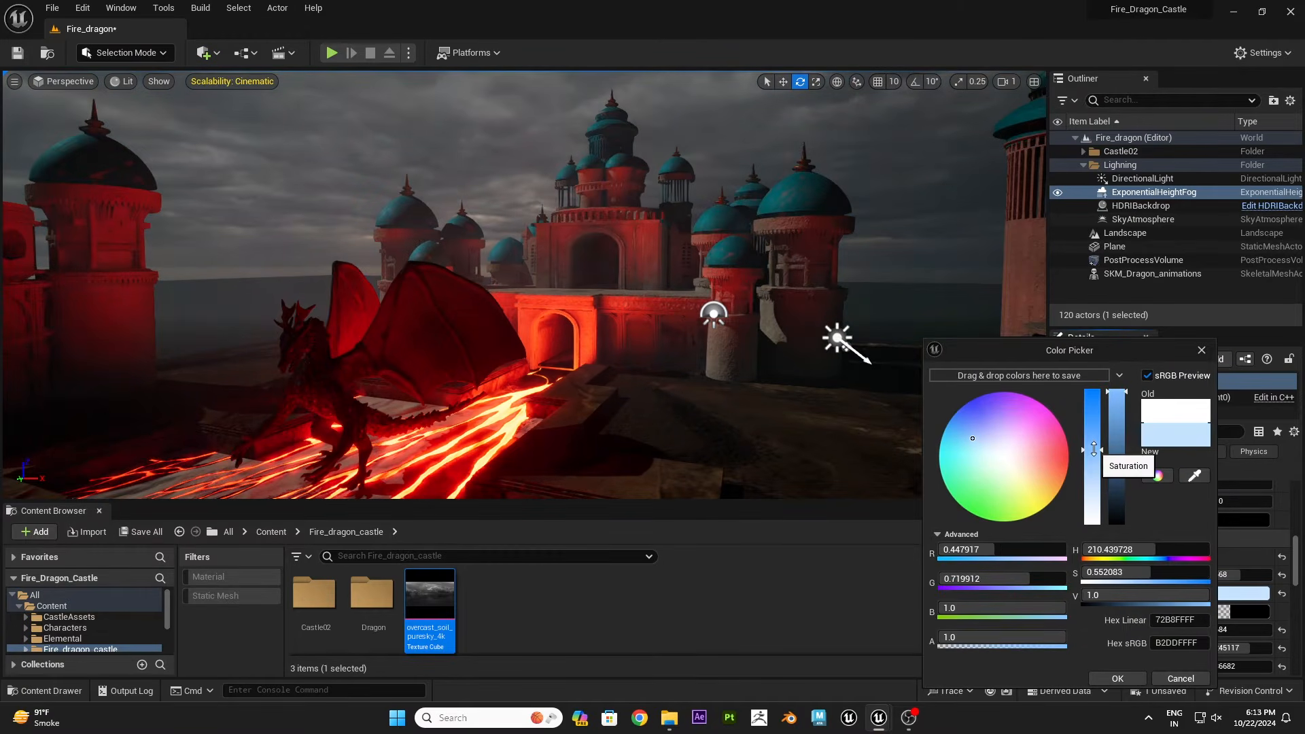
left_click(1114, 682)
- Try a different Mie scattering colour on the SkyAtmosphere and toggle its visibility
left_click(1140, 221)
scroll(1211, 577, "up", 3)
left_click(1217, 536)
left_click_drag(968, 458, 891, 460)
left_click(1174, 680)
left_click(1057, 222)
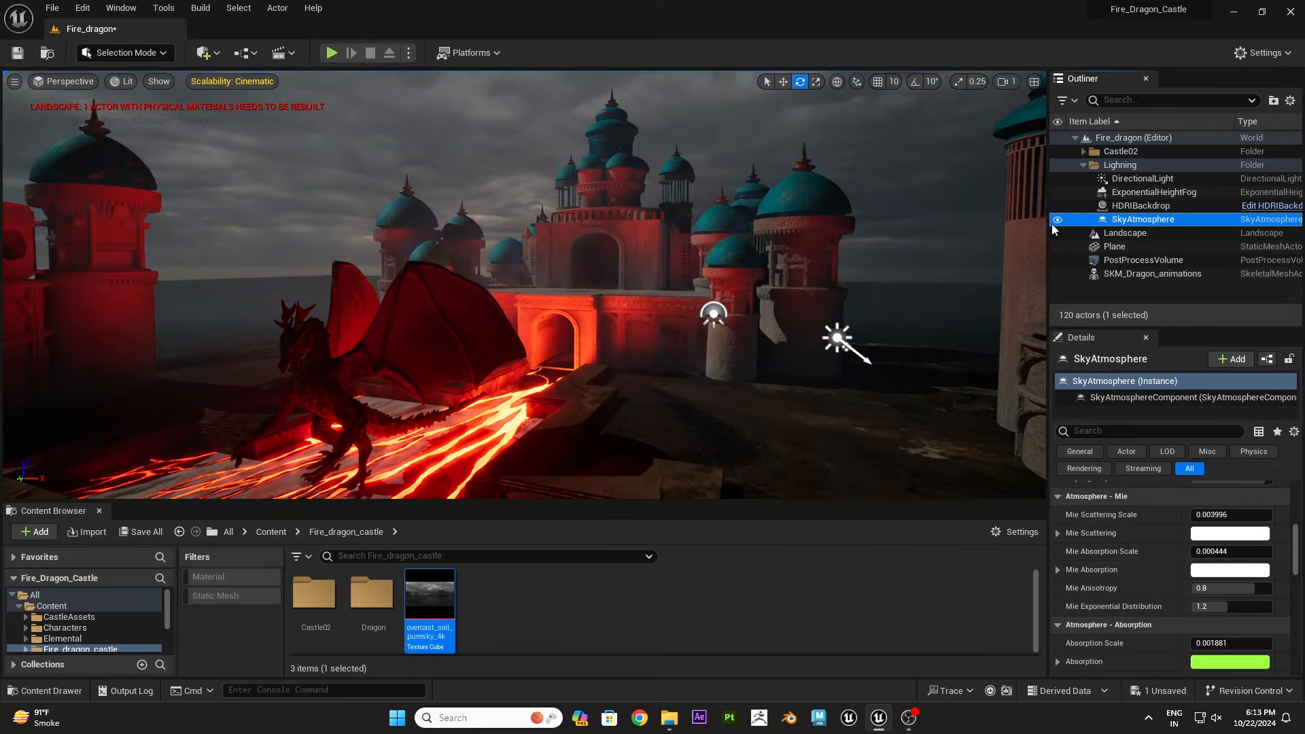
- Save the level and compare the scene with the ExponentialHeightFog hidden and shown
right_click_drag(856, 296, 866, 309)
key("ctrl+s")
left_click(1122, 206)
left_click(1136, 194)
left_click(1059, 196)
left_click(1059, 195)
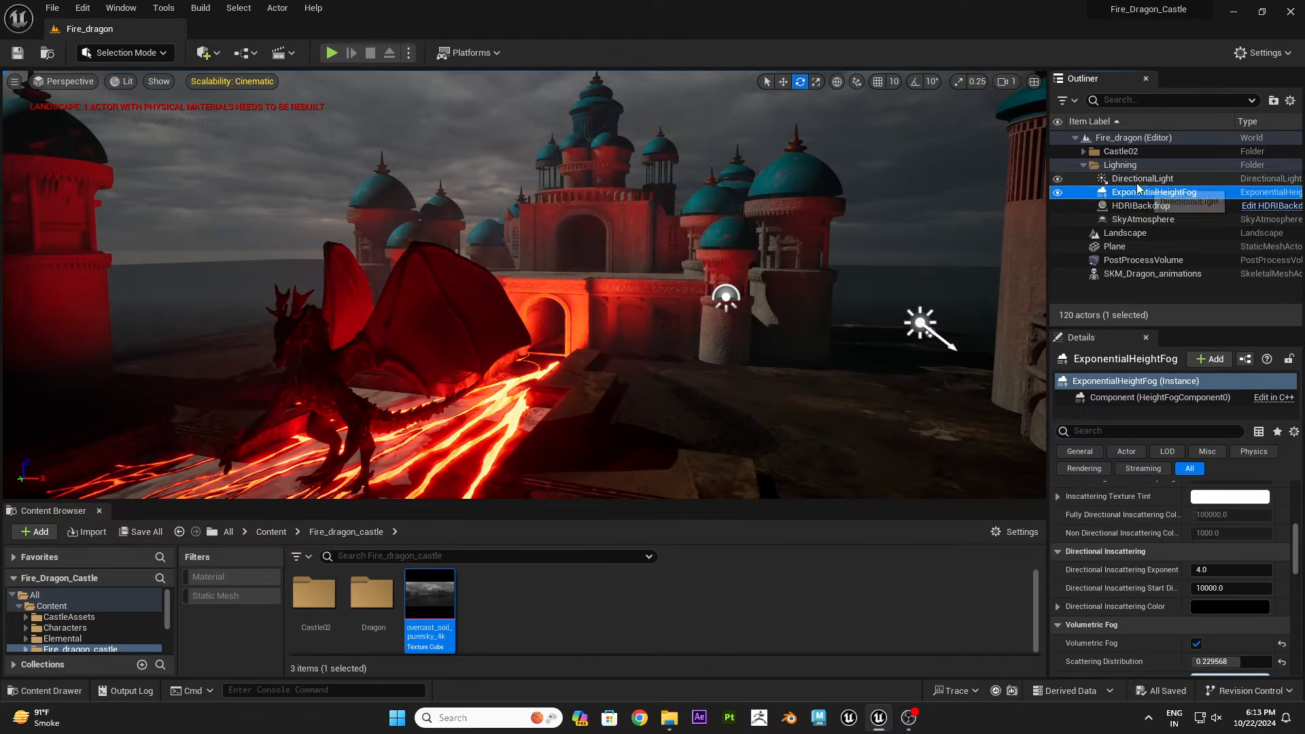
- Select the DirectionalLight and examine its light settings and effect on the castle
left_click(1142, 178)
scroll(1211, 543, "up", 2)
right_click_drag(768, 385, 778, 414)
right_click_drag(705, 320, 682, 305)
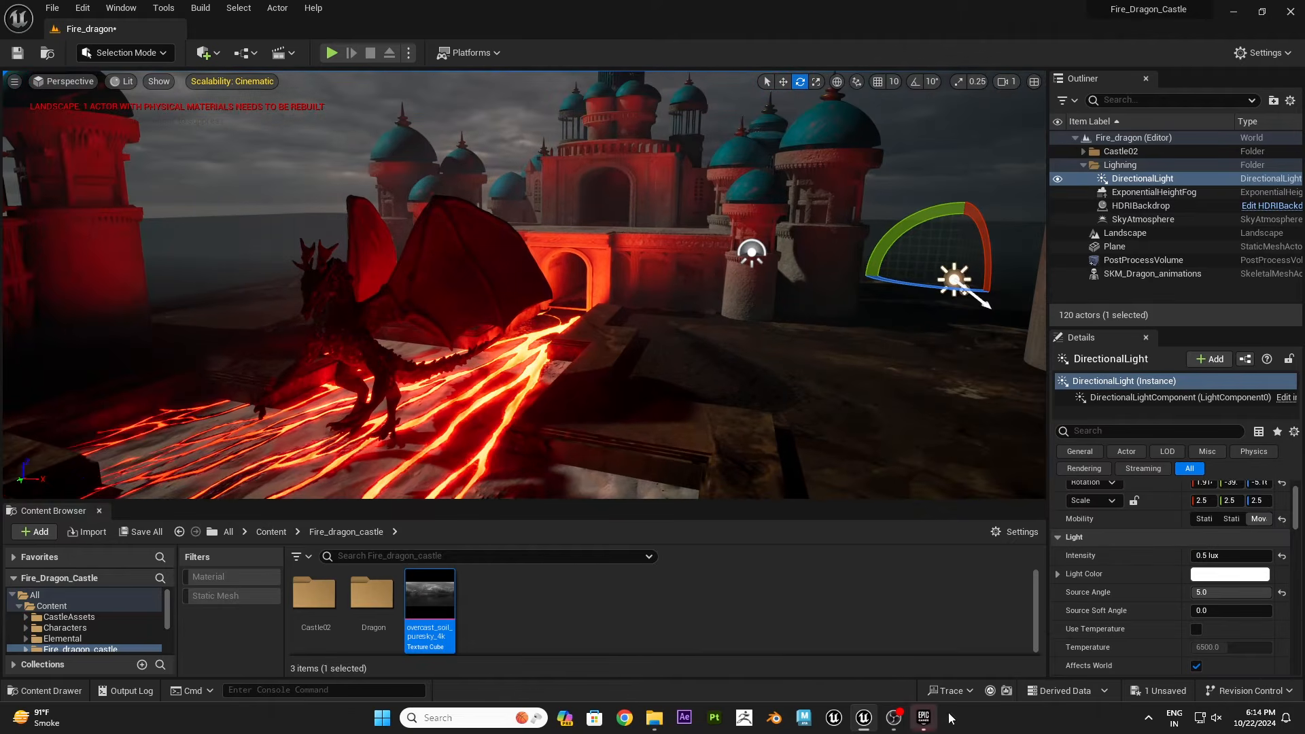
- Switch to the Epic Games Launcher and add GOOD SKY from the Unreal Engine library to the current project
left_click(923, 717)
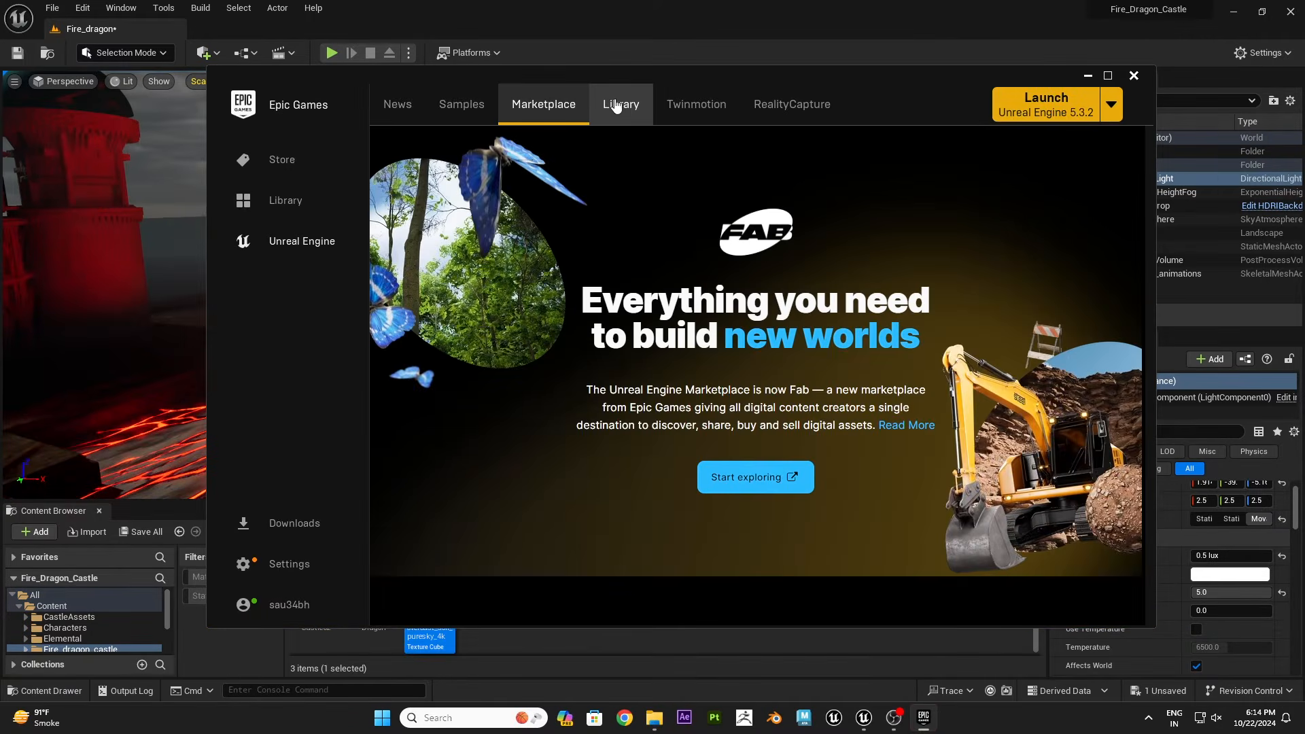
left_click(615, 106)
left_click(272, 563)
left_click(224, 107)
scroll(511, 399, "down", 10)
left_click(510, 394)
left_click(509, 303)
left_click(744, 510)
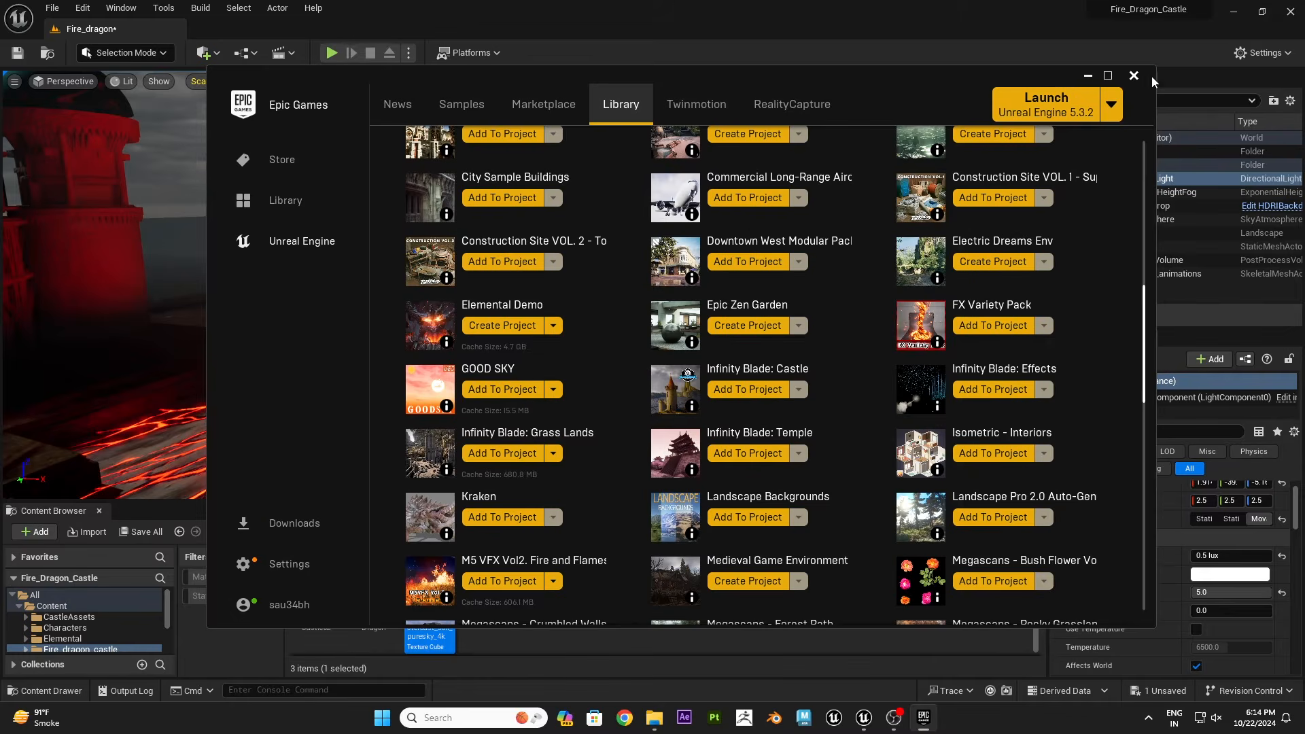
left_click(1134, 76)
- Place BP_GoodSky from the GoodSky Blueprint folder in the level and hide the HDRIBackdrop
left_click(52, 606)
double_click(602, 598)
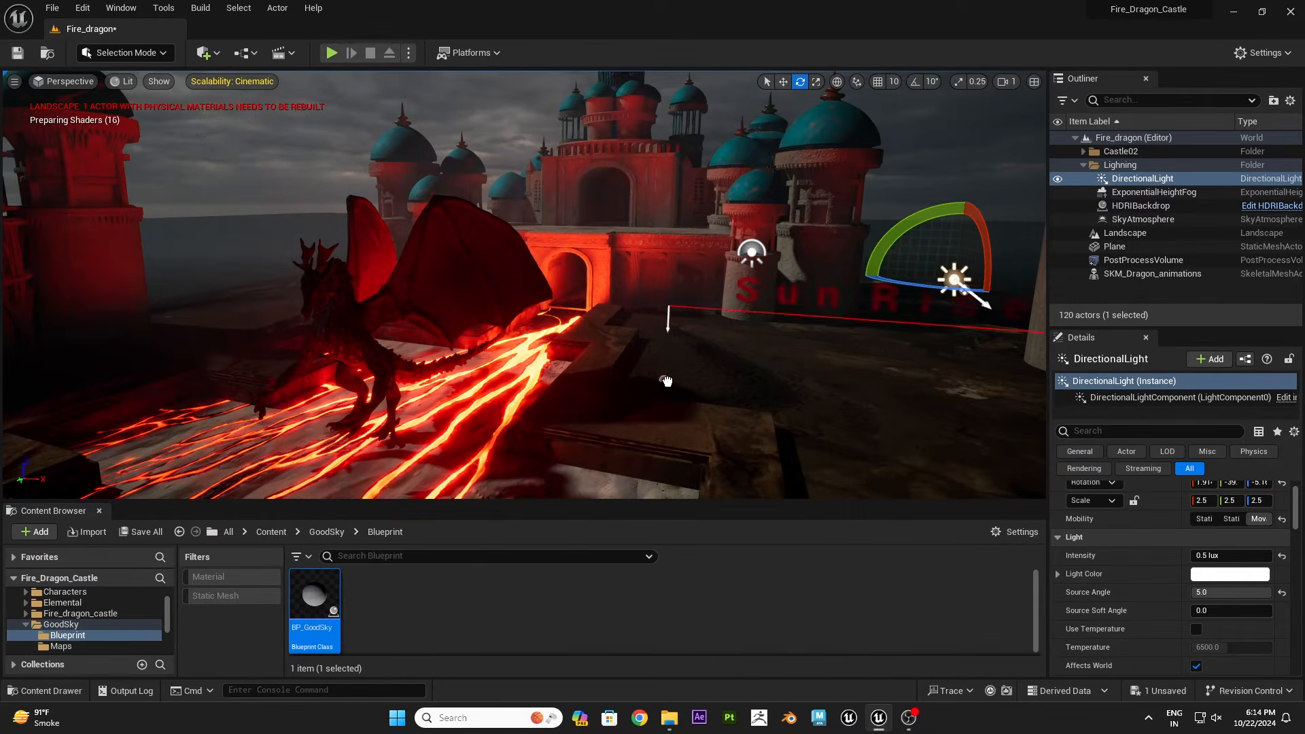
left_click_drag(665, 381, 669, 381)
left_click(1058, 205)
- Move BP_GoodSky into the Lighning folder and set its sky preset to Style DarkSouls
left_click_drag(1125, 233, 1128, 183)
scroll(1147, 612, "down", 1)
left_click(1227, 530)
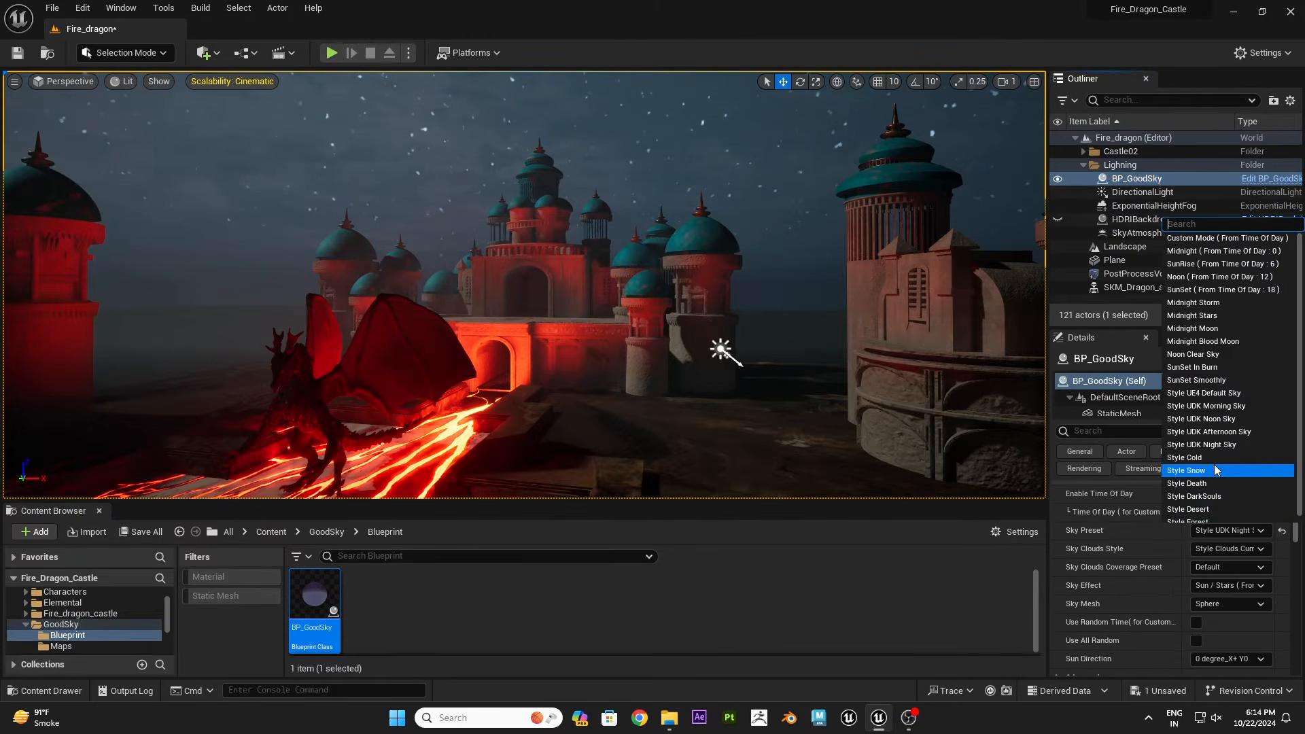
left_click(1205, 496)
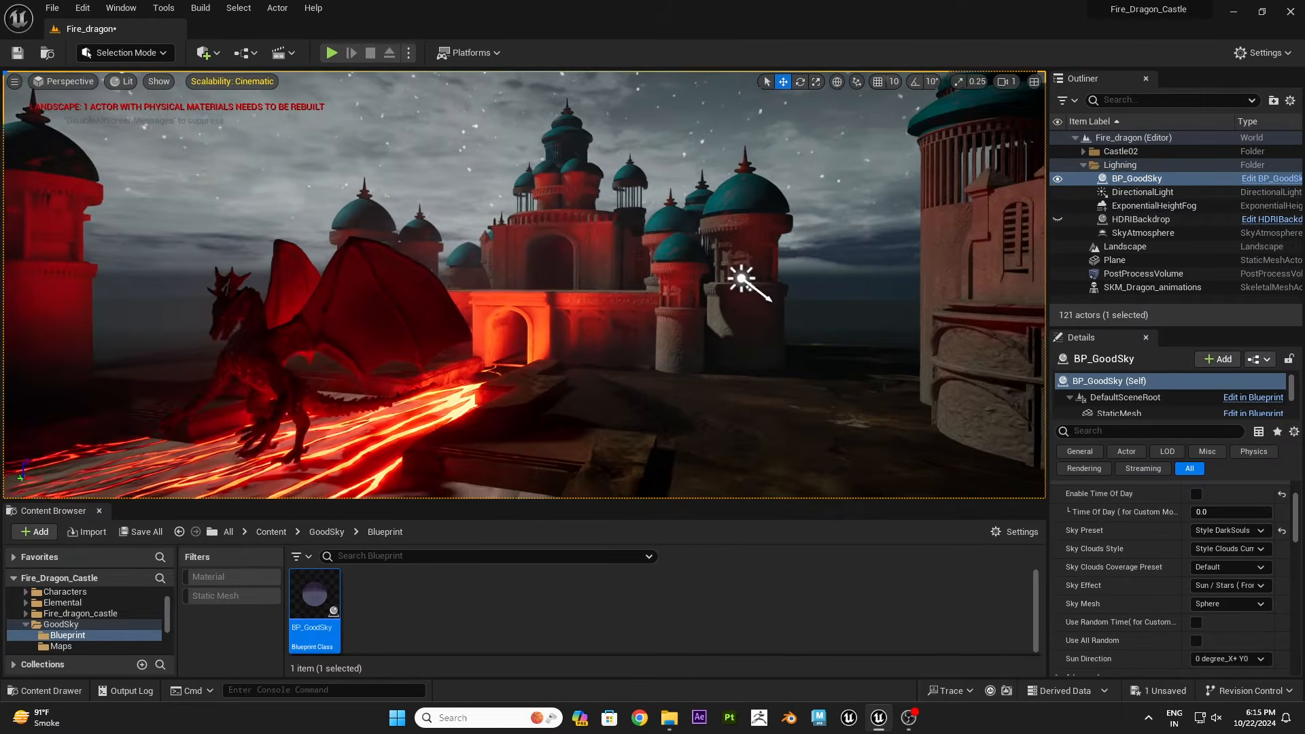
- Try the Midnight Blood Moon sky preset on BP_GoodSky and set it back to Style DarkSouls
left_click(1141, 219)
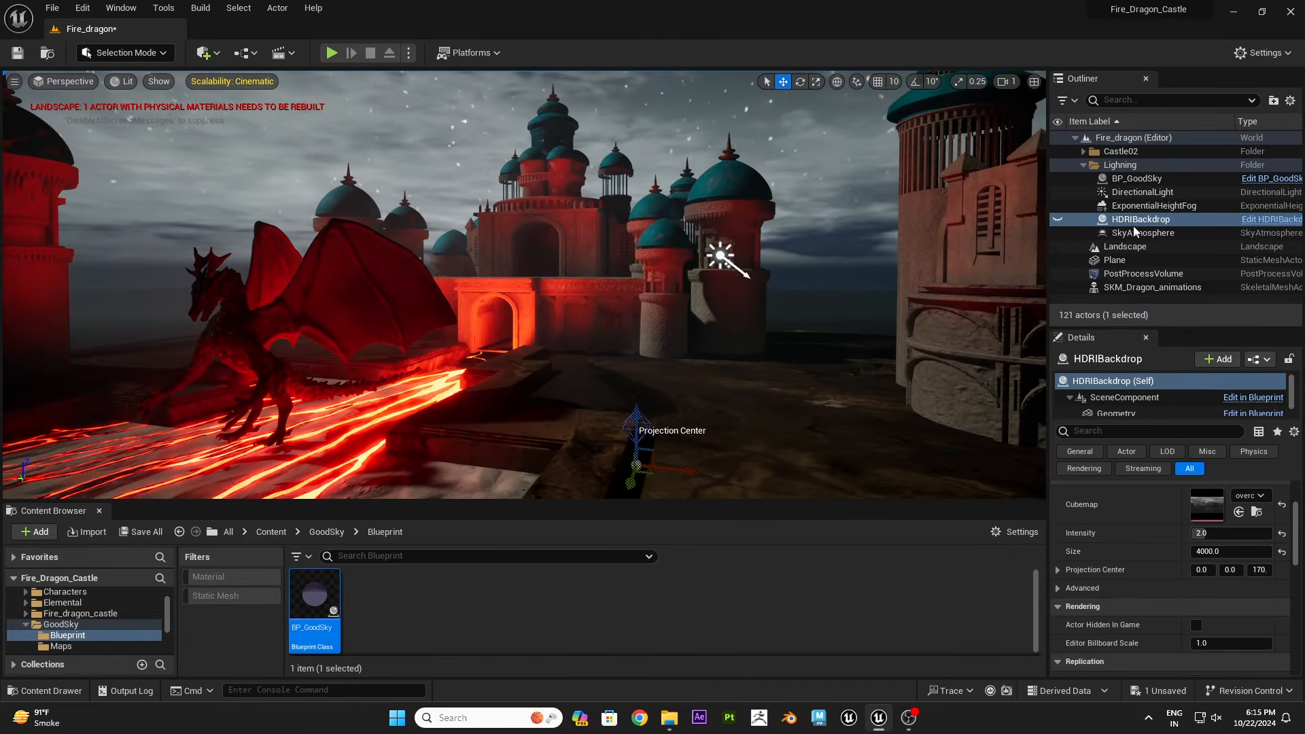
left_click(1136, 178)
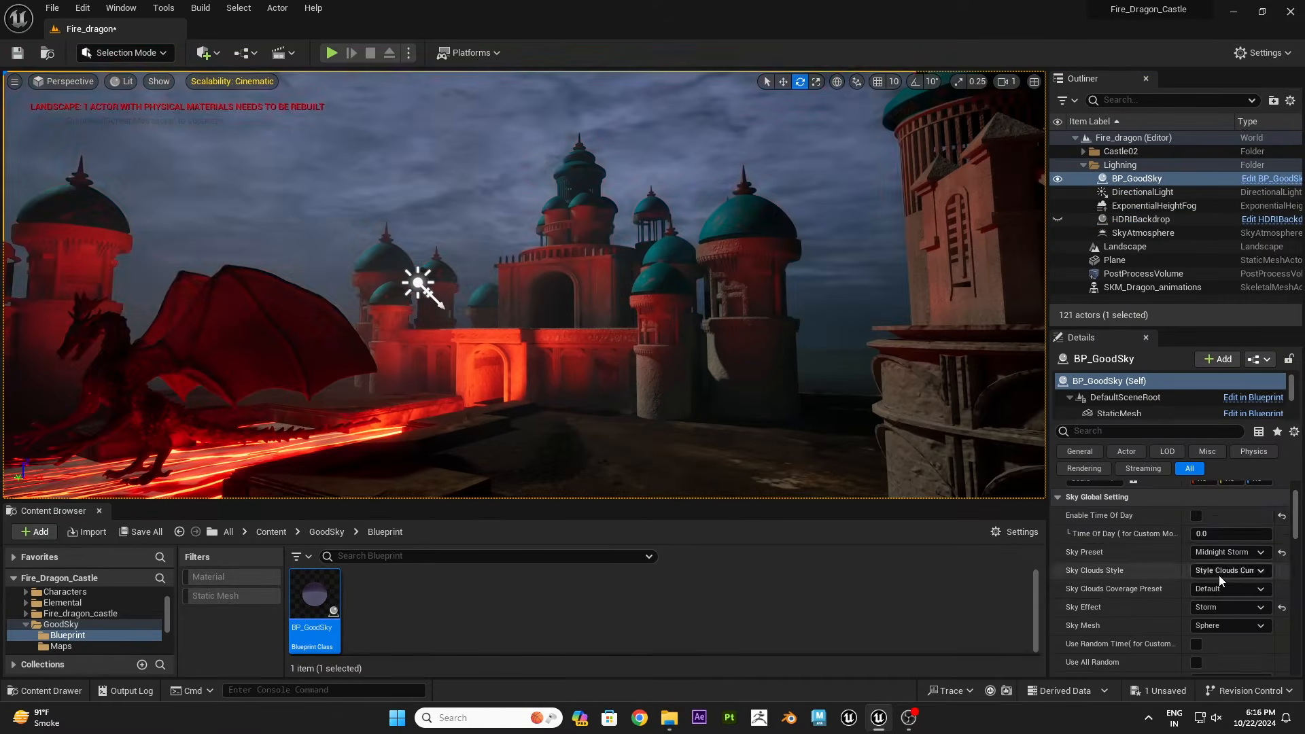
left_click(1227, 552)
left_click(1206, 364)
left_click(1212, 552)
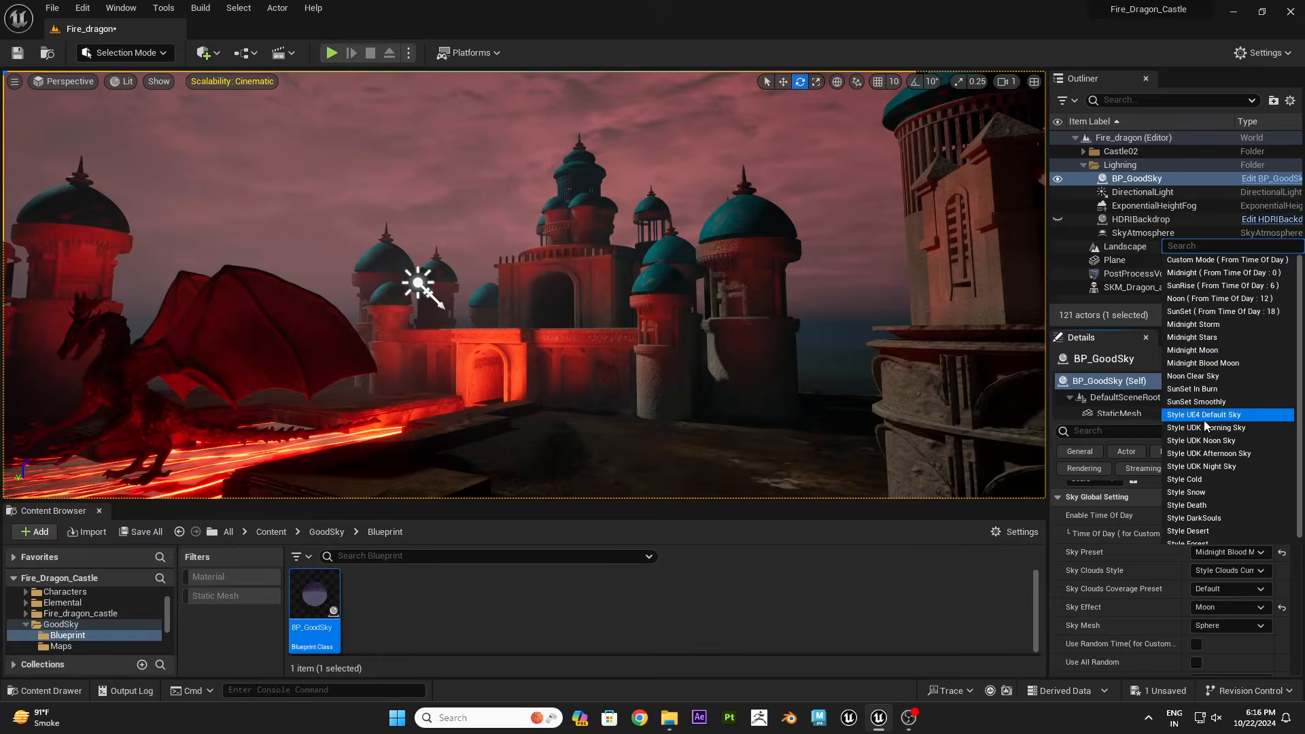
left_click(1212, 517)
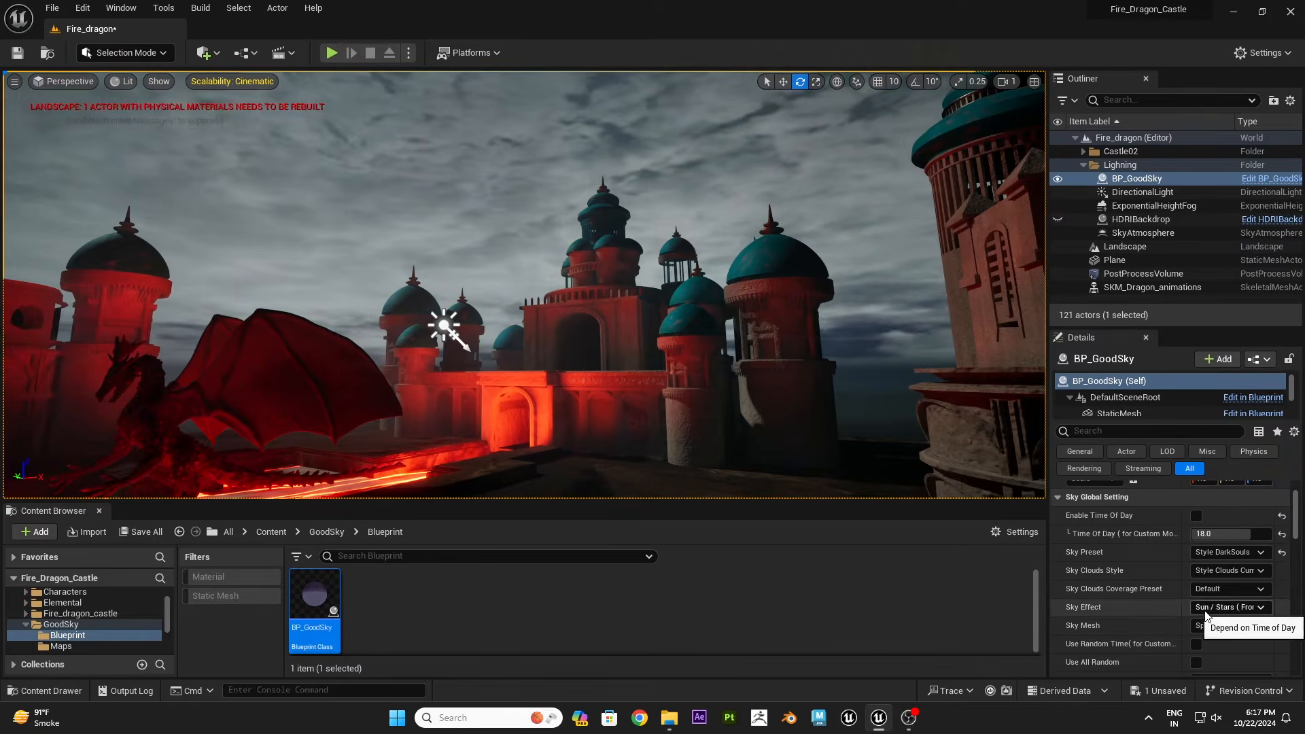
left_click(1214, 621)
left_click(1226, 551)
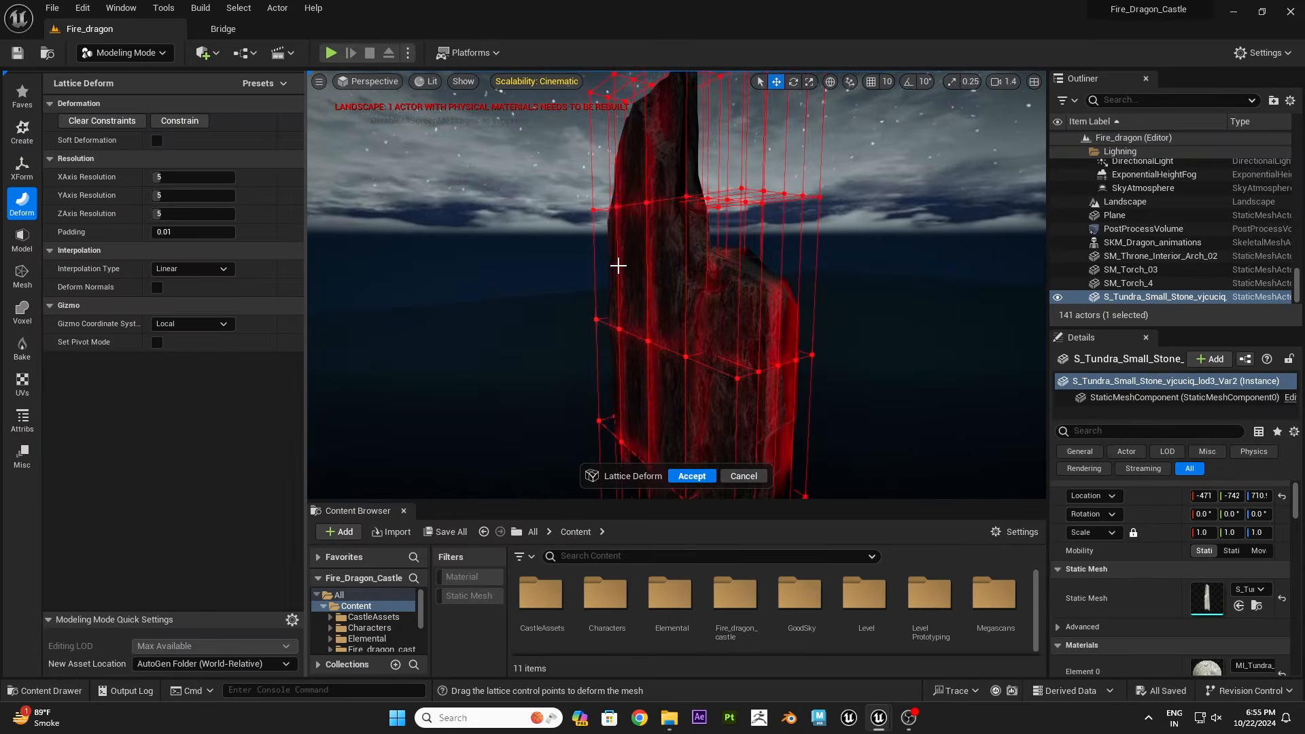
- Set the tundra stone's Lattice Deform resolution to 3 on every axis and select its top control points for scaling
key("Return")
right_click_drag(618, 272, 653, 258)
left_click_drag(618, 184, 951, 339)
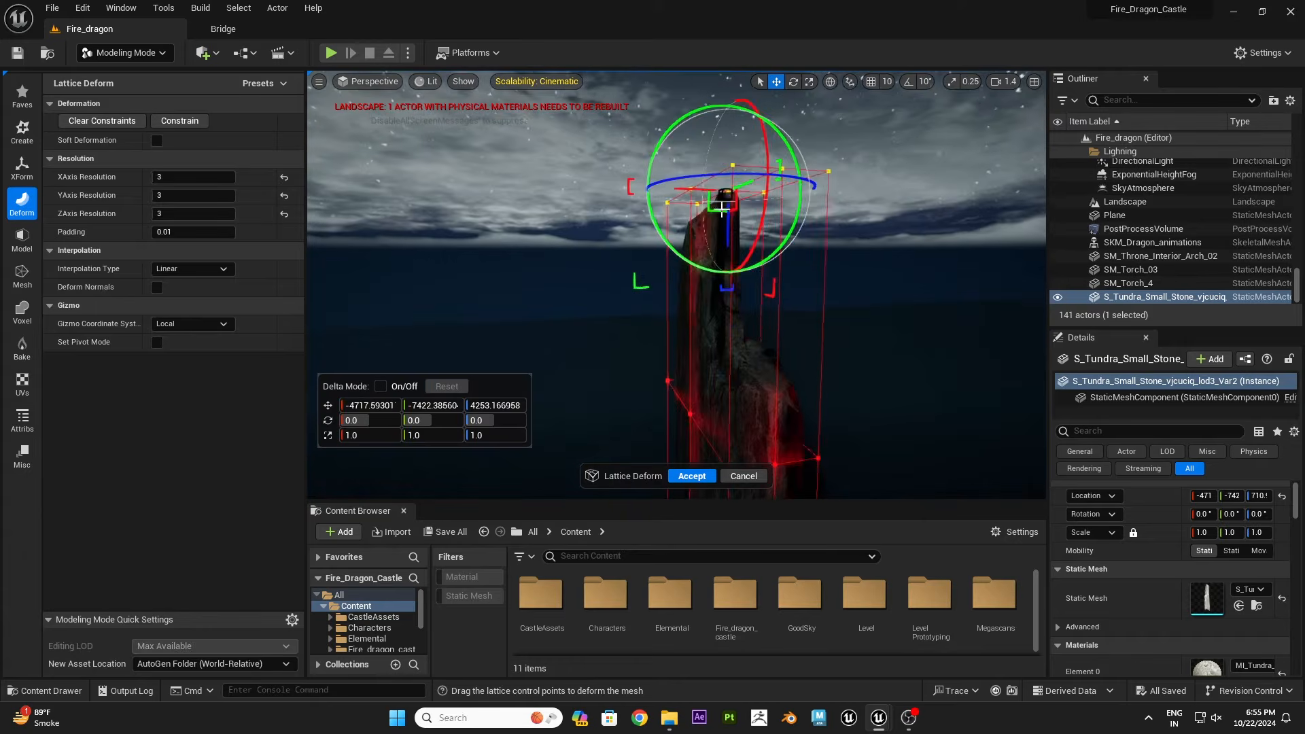
right_click_drag(718, 209, 709, 262)
key("r")
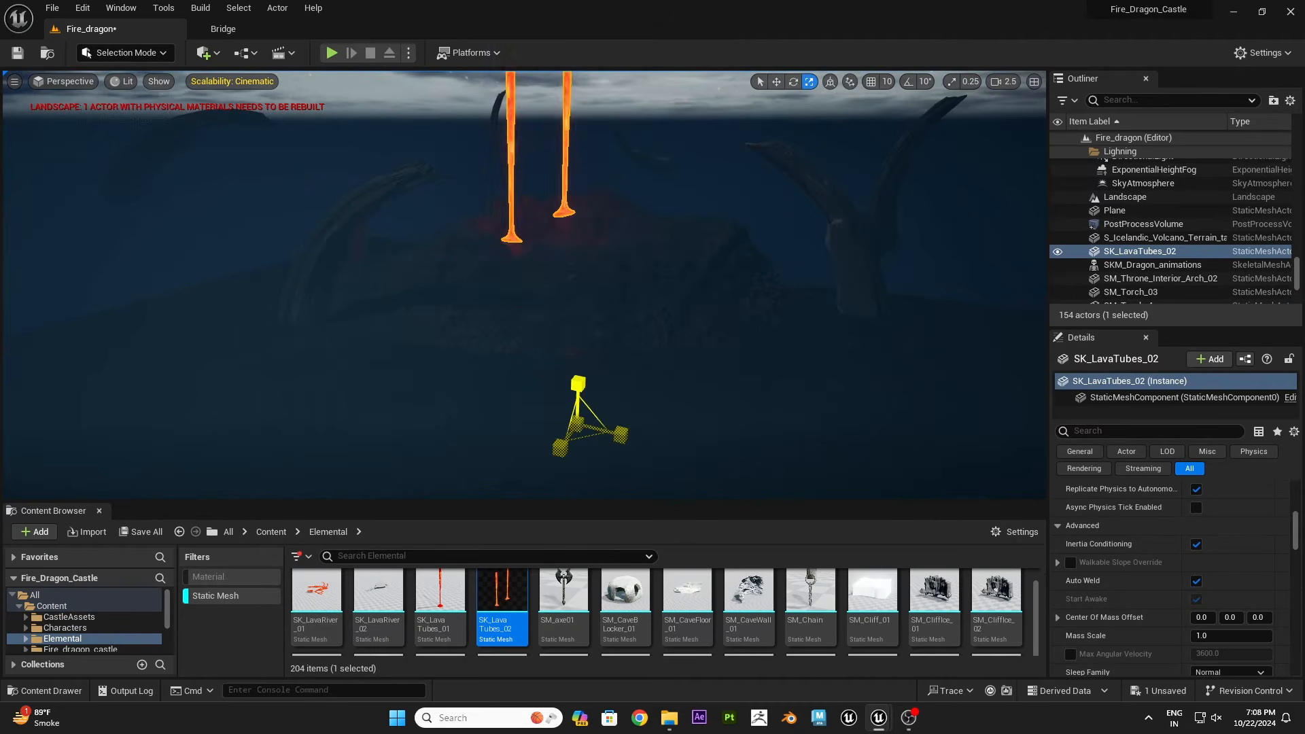
- Replace the SK_LavaTubes_02 mesh with the SK_LavaRiver_01 mesh in front of the volcano
key("Delete")
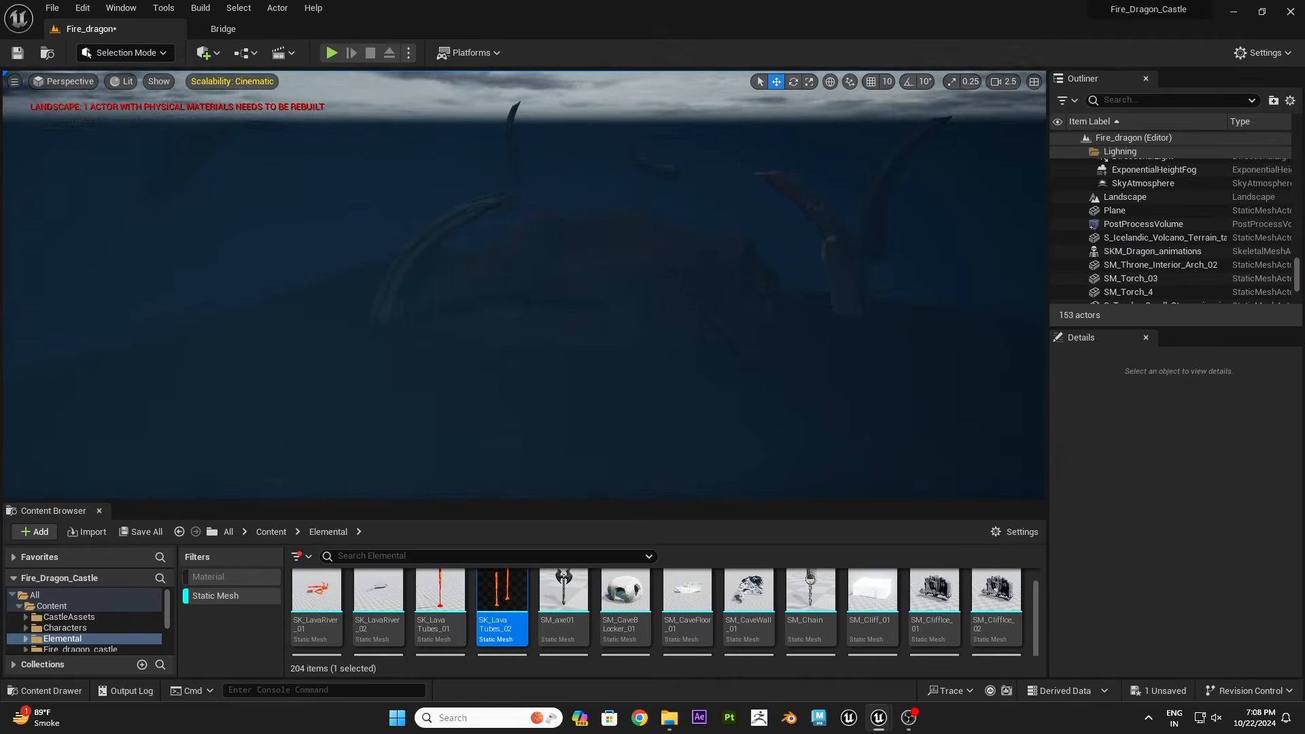
left_click_drag(625, 450, 554, 381)
left_click(612, 272)
right_click_drag(612, 272, 598, 340)
- Turn off the Static Mesh filter and try an effect from the Elemental Fx_Fire folder near the lava river
left_click(193, 600)
double_click(502, 606)
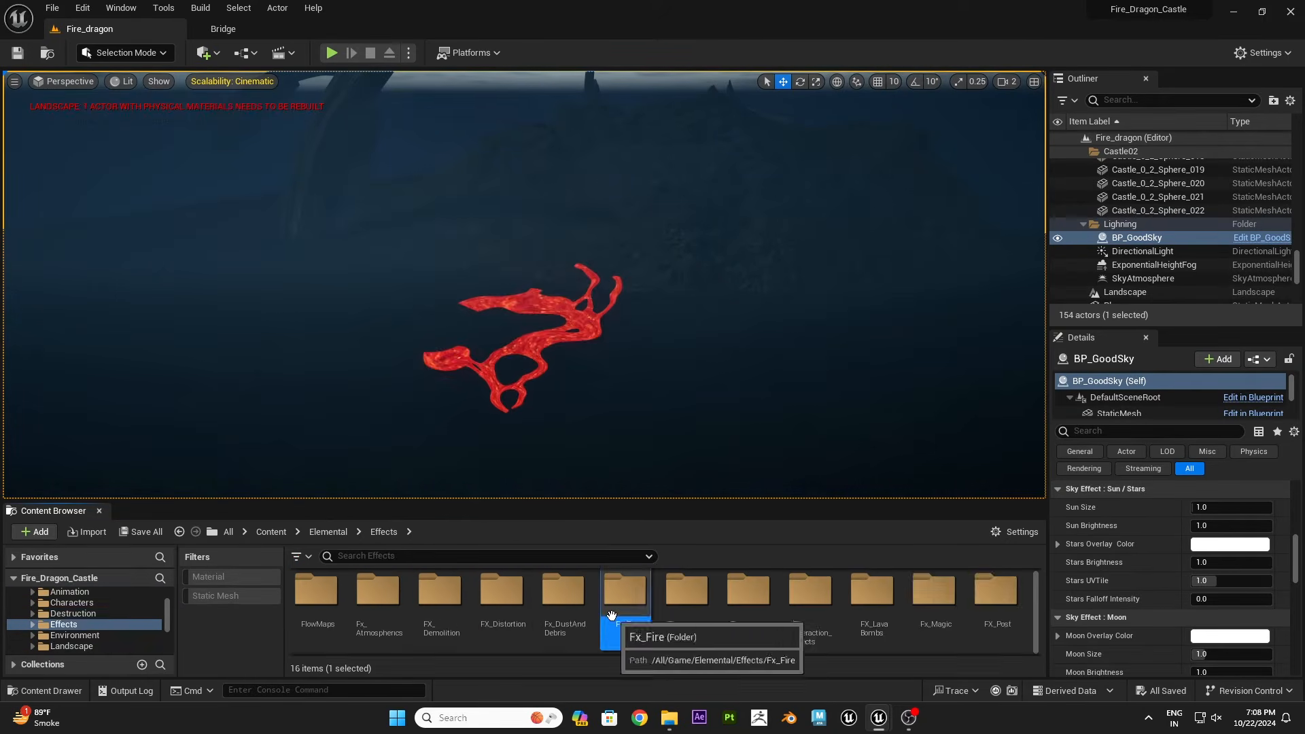
double_click(613, 612)
double_click(466, 606)
right_click_drag(614, 408, 614, 374)
left_click_drag(774, 602, 602, 326)
right_click_drag(605, 306, 623, 279)
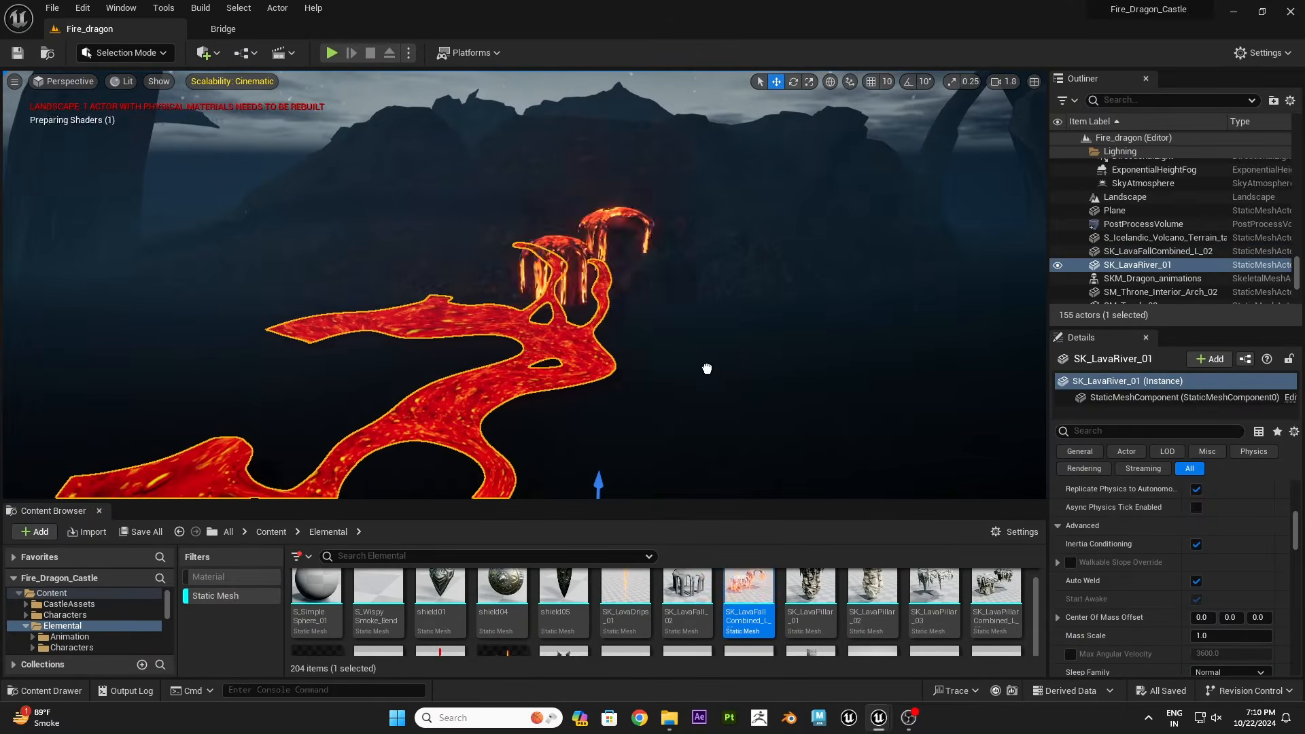
- Frame the SK_LavaRiver_01 mesh and activate rotation for its copy SK_LavaRiver_2
key("f")
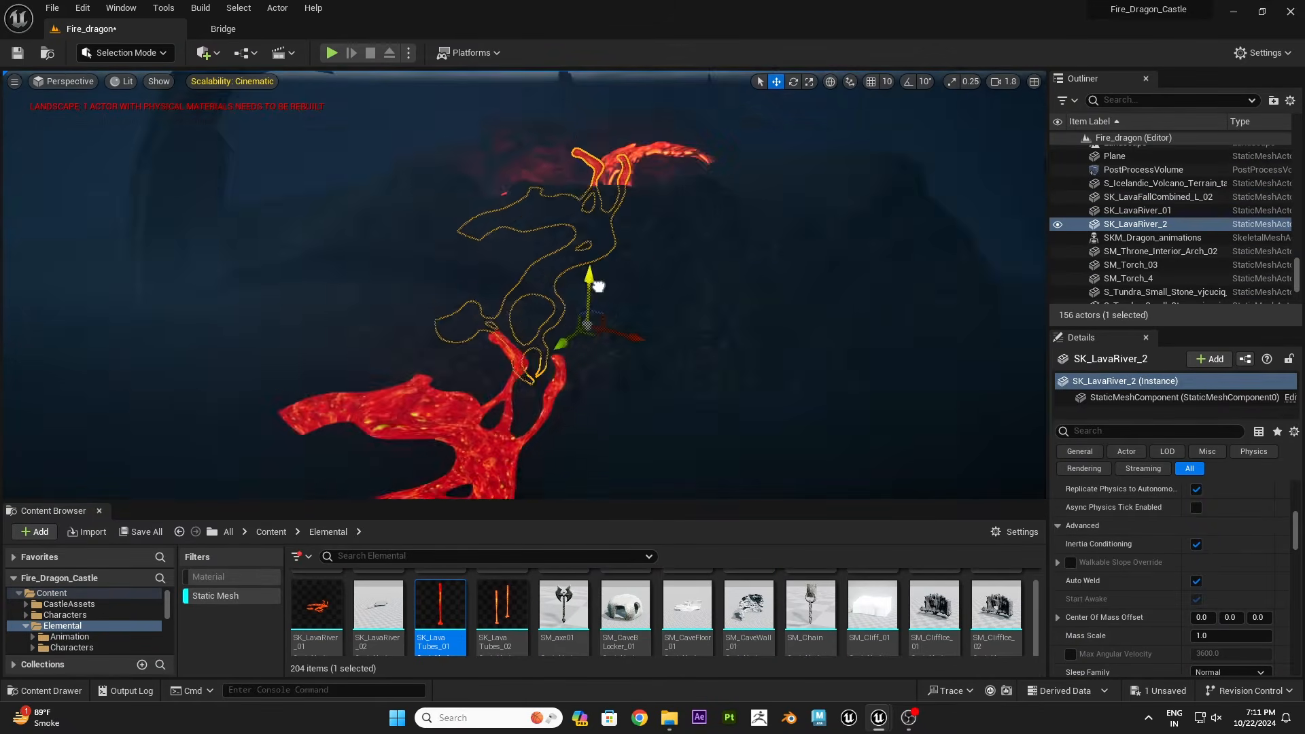
key("e")
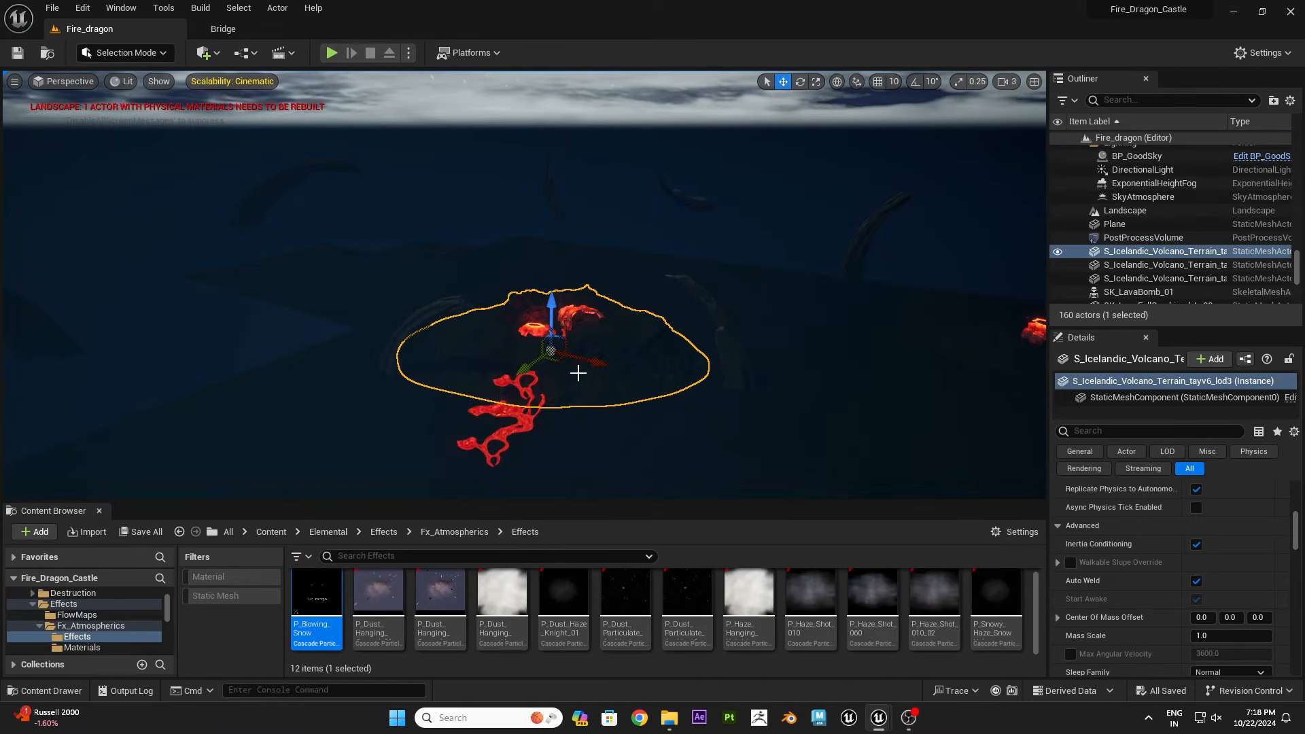
- Add the glowing lava at the volcano's peak to the selection that holds the volcano terrain mesh
left_click(578, 317, "shift")
right_click_drag(577, 317, 578, 329)
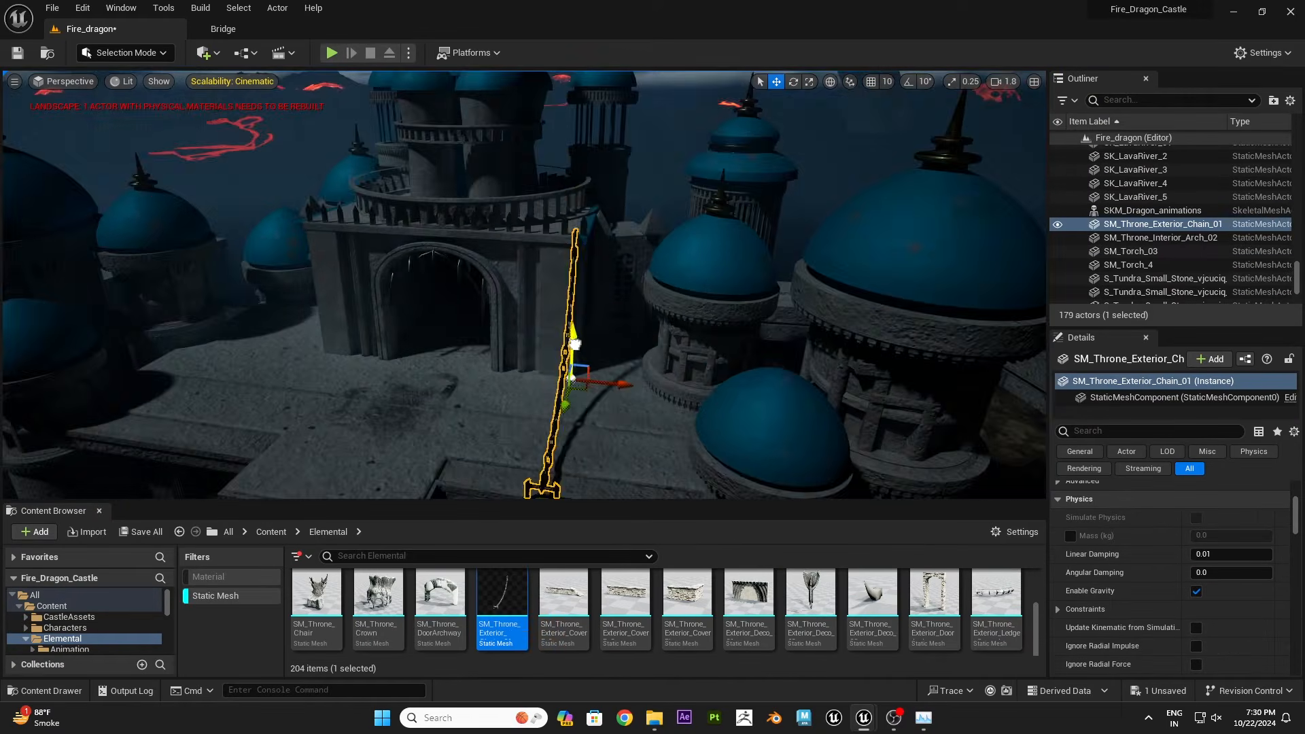
- Try SM_Throne_Exterior_Deco_02, SM_Throne_Exterior_Deco_03 and another Elemental static mesh in front of the castle gate, deleting each one
right_click_drag(576, 345, 636, 294)
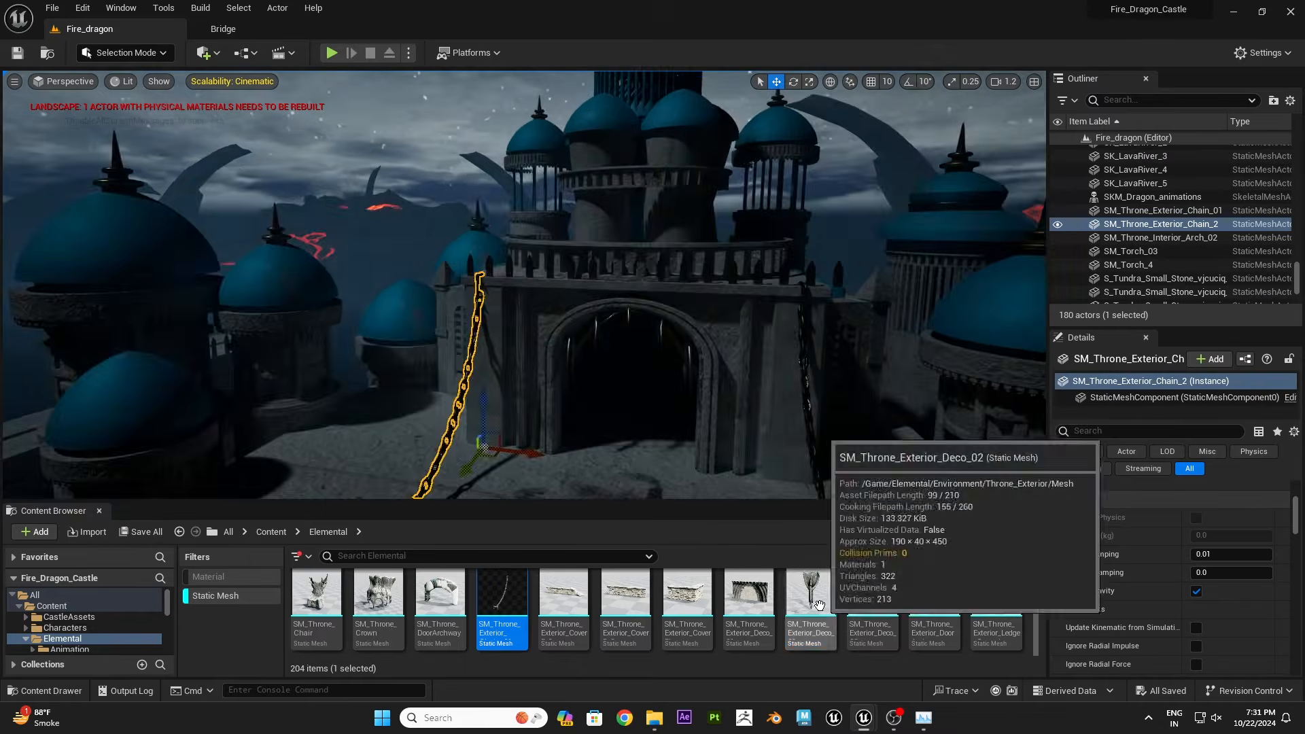
left_click_drag(820, 605, 741, 435)
key("Delete")
left_click_drag(872, 595, 675, 373)
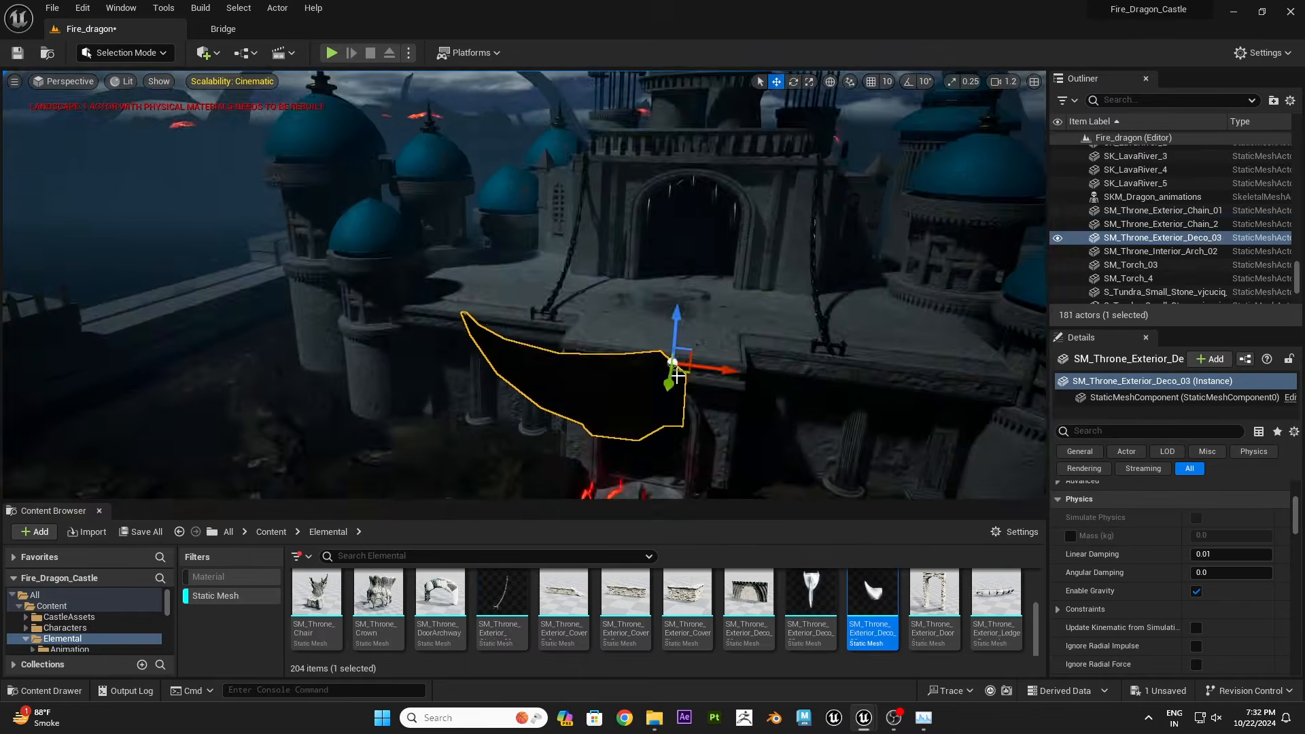
key("Delete")
left_click_drag(326, 598, 646, 421)
key("Delete")
- Place two more static meshes from the Elemental folder near the castle gate and adjust the first one's position
scroll(836, 624, "down", 4)
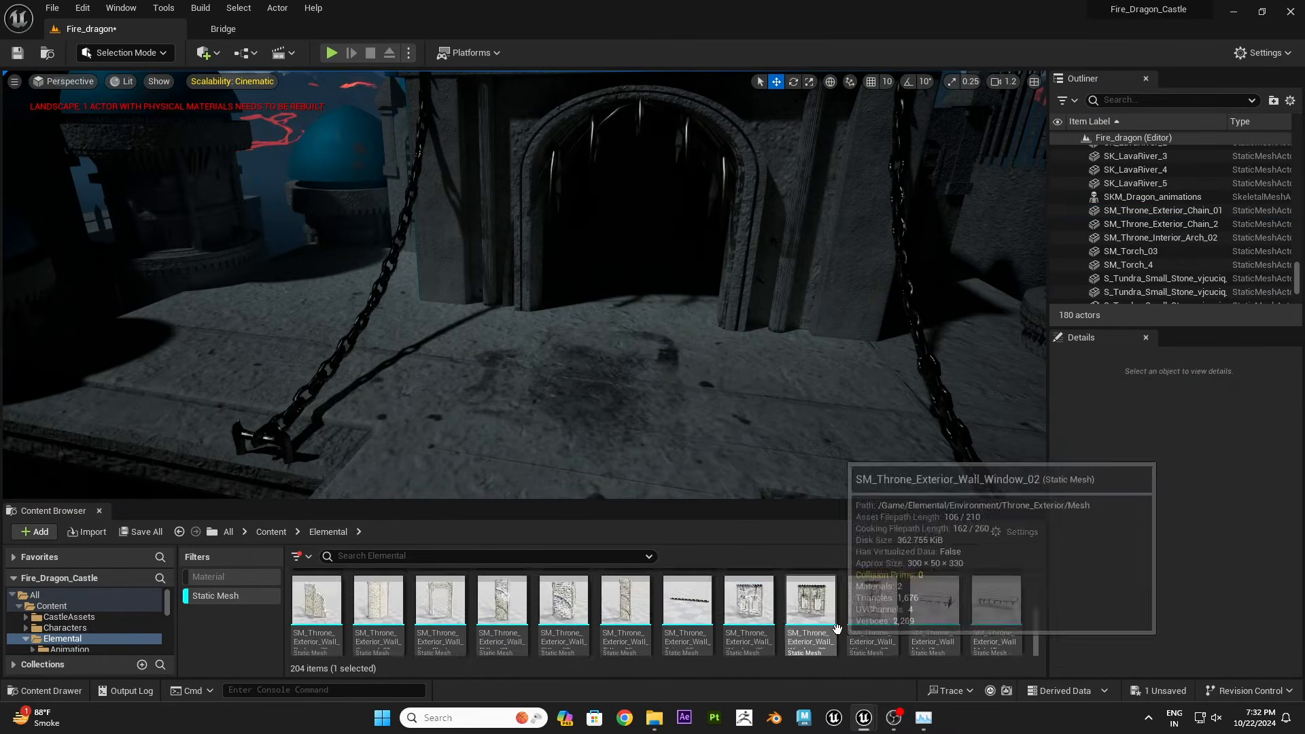
scroll(836, 624, "up", 4)
left_click_drag(316, 591, 632, 381)
left_click_drag(632, 272, 632, 283)
scroll(625, 611, "up", 6)
left_click_drag(625, 619, 734, 416)
left_click(734, 416)
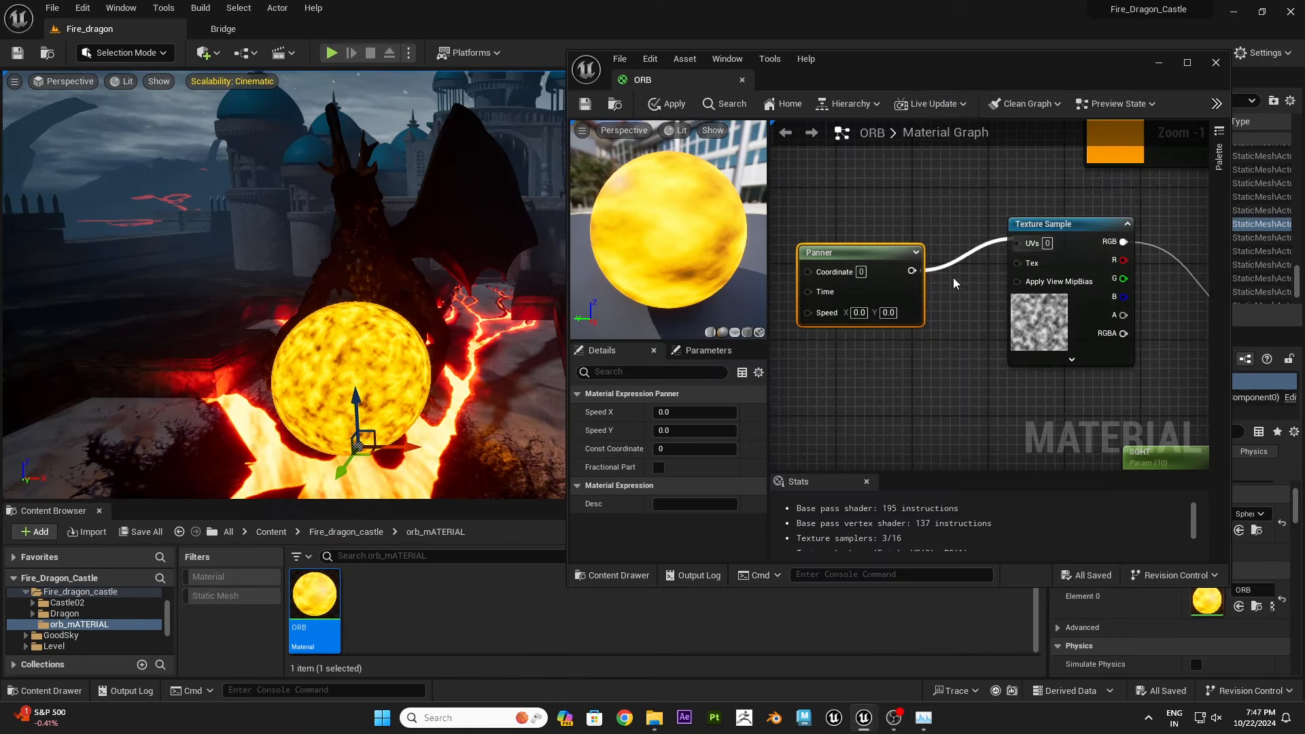
- Add a node beside the Panner node in the ORB material graph
right_click_drag(953, 278, 1025, 279)
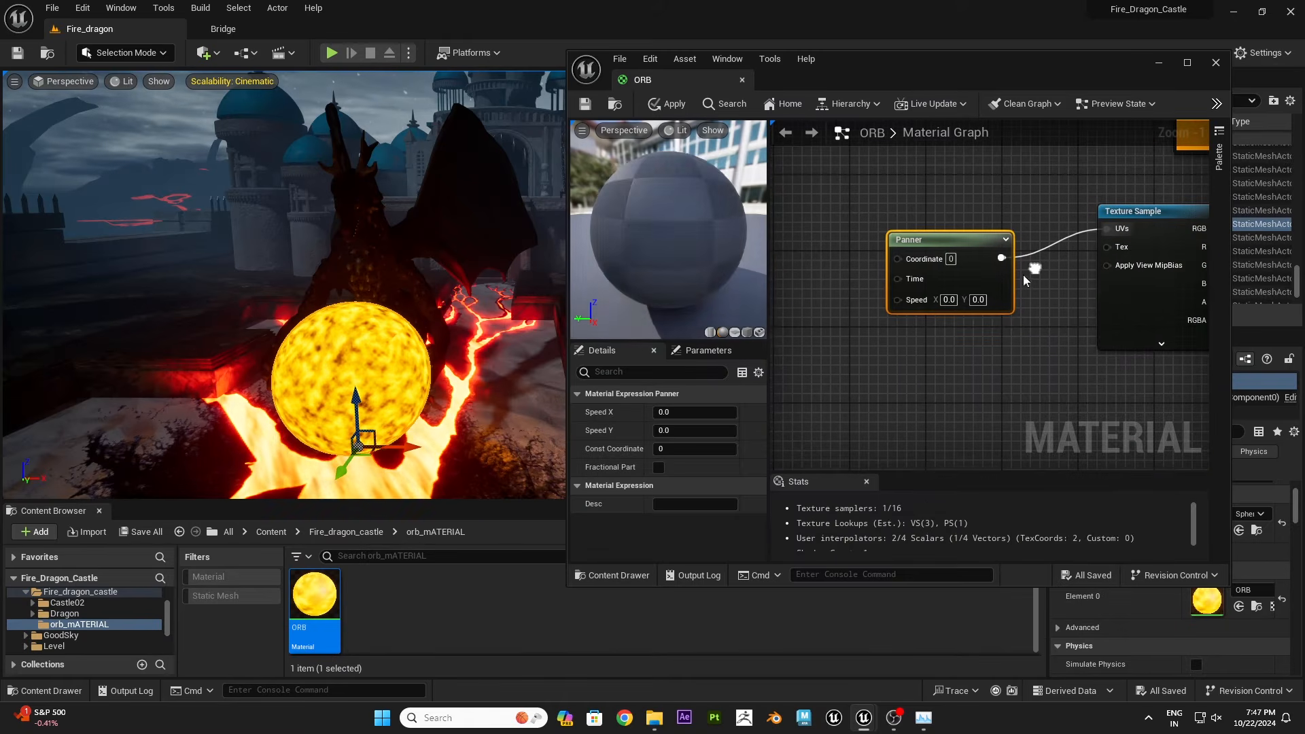
right_click(907, 304)
left_click(952, 387)
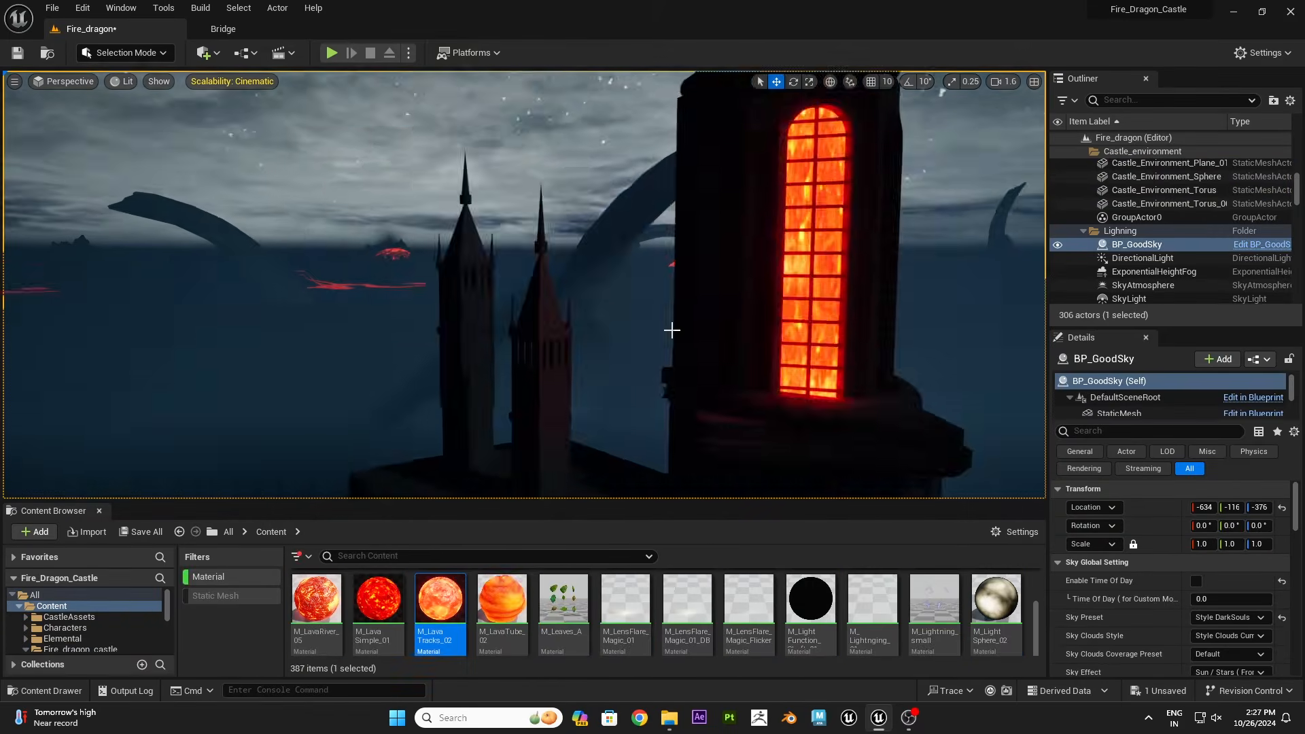
- Undo the last material assignment and try the M_LavaTube_02 material on the upper tower window
right_click_drag(672, 330, 524, 292)
key("ctrl+z")
left_click_drag(502, 599, 524, 258)
right_click_drag(524, 258, 516, 285)
- Apply the M_LavaRiver_05 material to the upper tower window and M_LavaSimple_01 to the arched window below it
left_click_drag(317, 599, 520, 262)
right_click_drag(520, 262, 544, 306)
left_click_drag(379, 599, 445, 408)
scroll(589, 591, "down", 2)
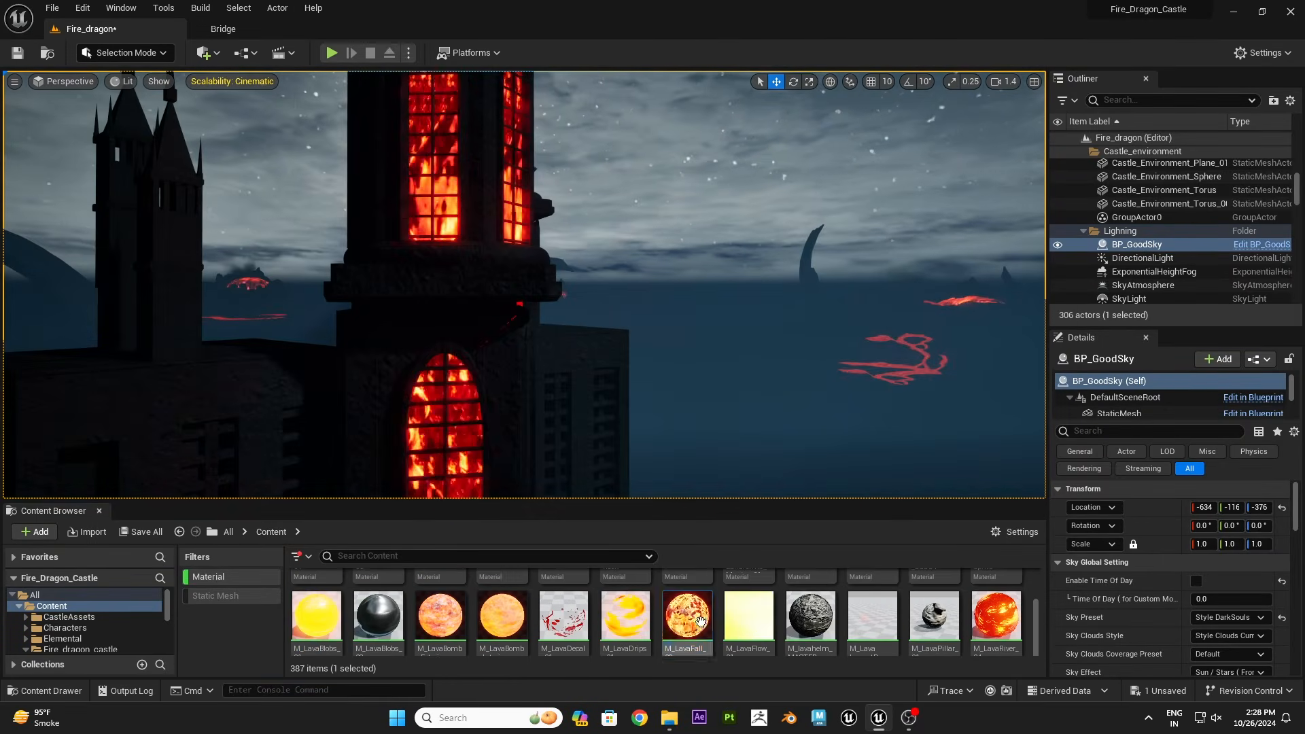